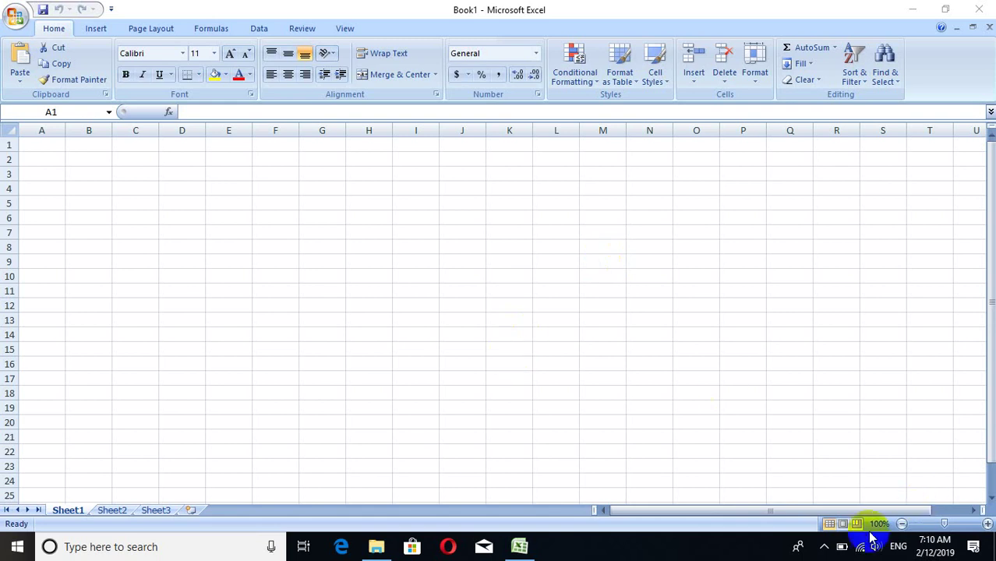
- Close the blank Excel 2007 workbook and the File Explorer window to clear the desktop
left_click(831, 547)
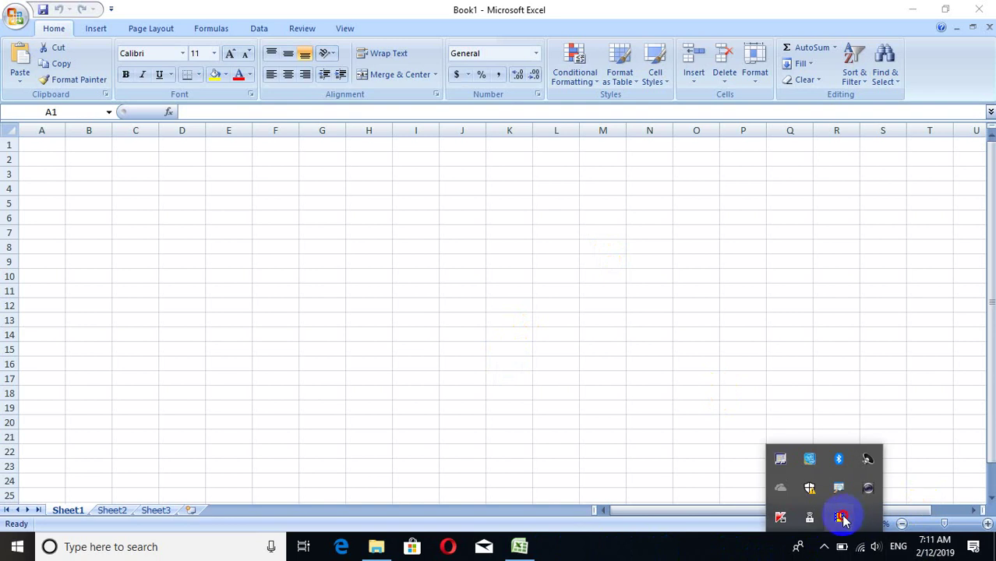
left_click_drag(781, 517, 775, 552)
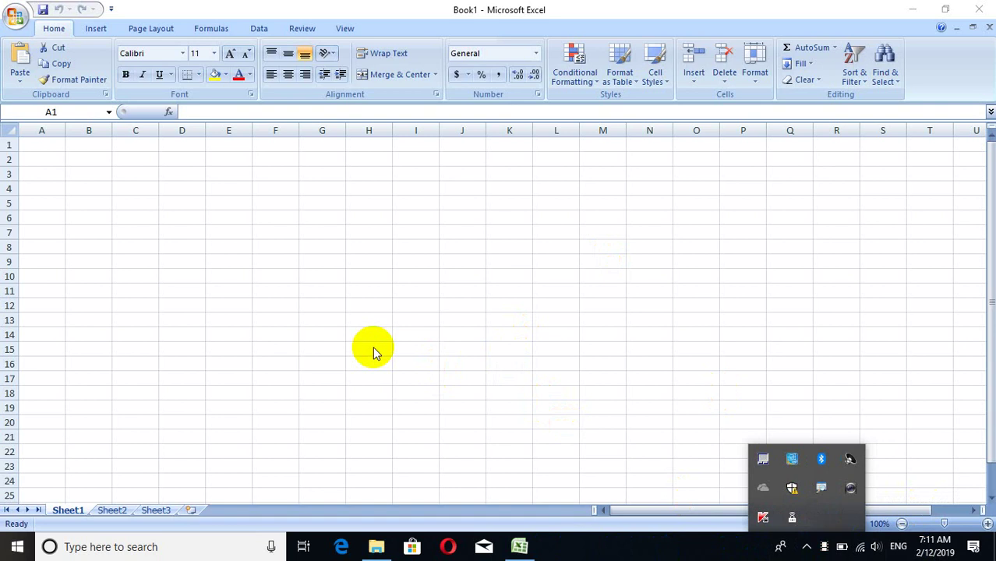
left_click(982, 8)
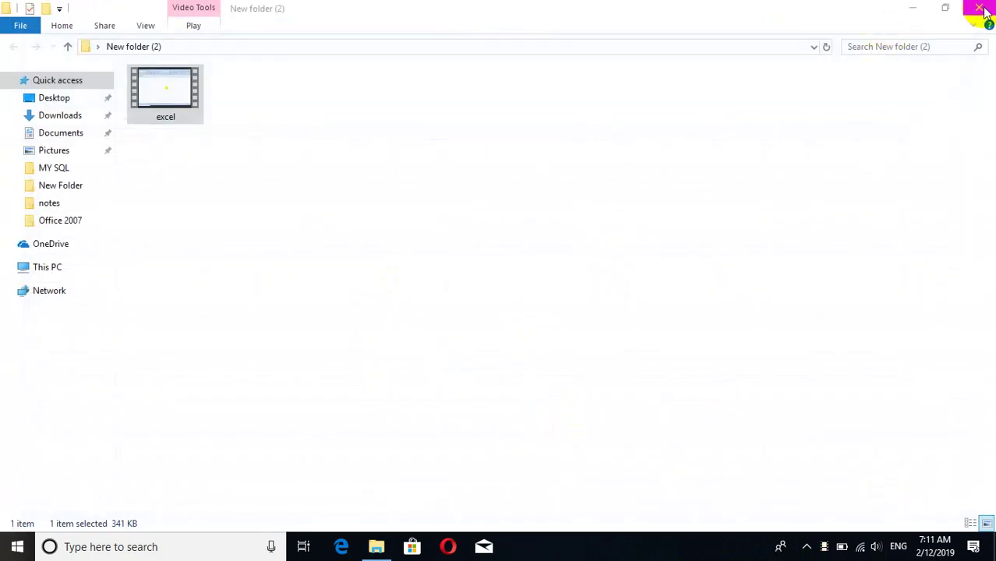
left_click(979, 8)
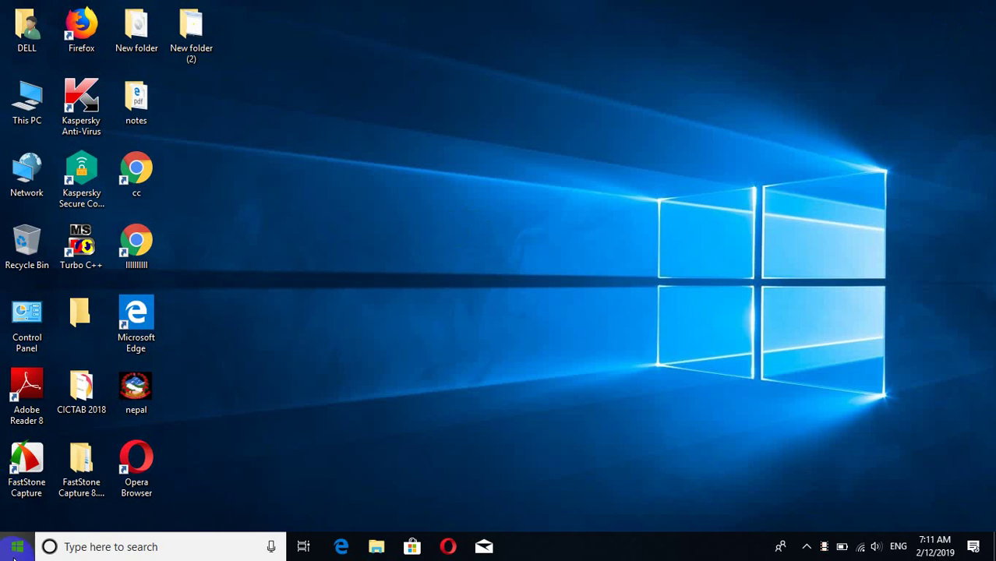
- Search the Start menu for 'excel' and launch Microsoft Office Excel 2007, retrying after a typo
left_click(14, 551)
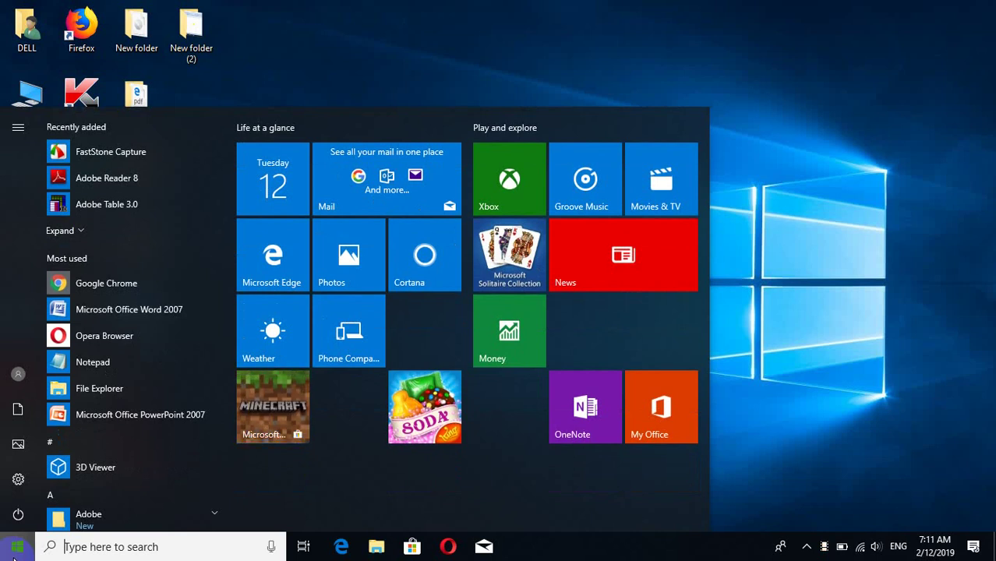
type("ex")
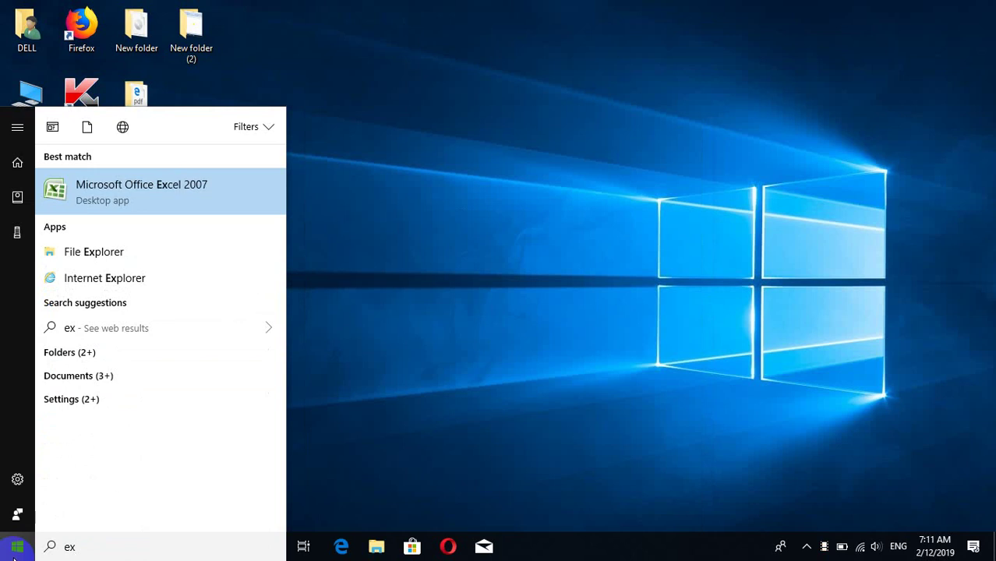
type("cel")
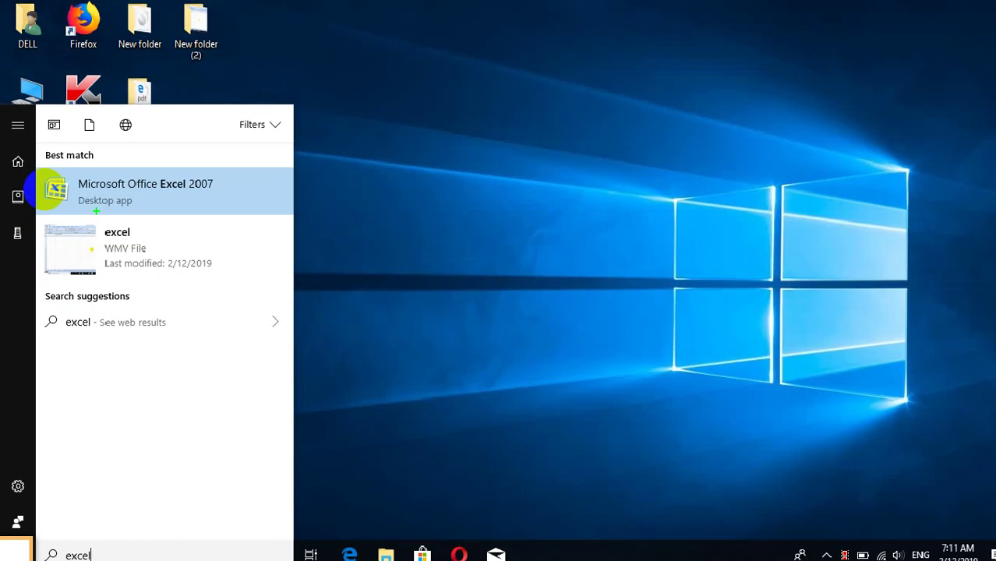
left_click(102, 199)
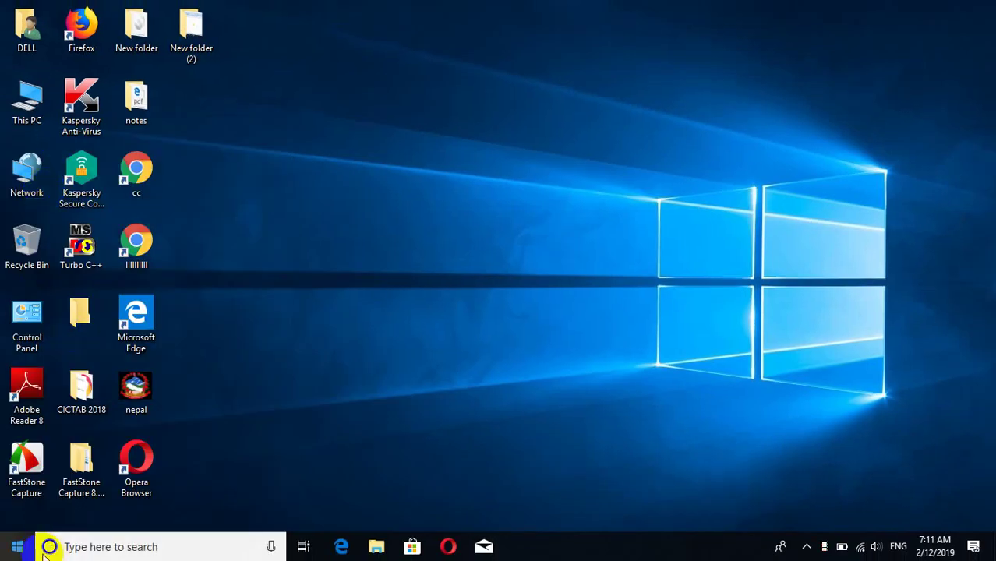
left_click(14, 552)
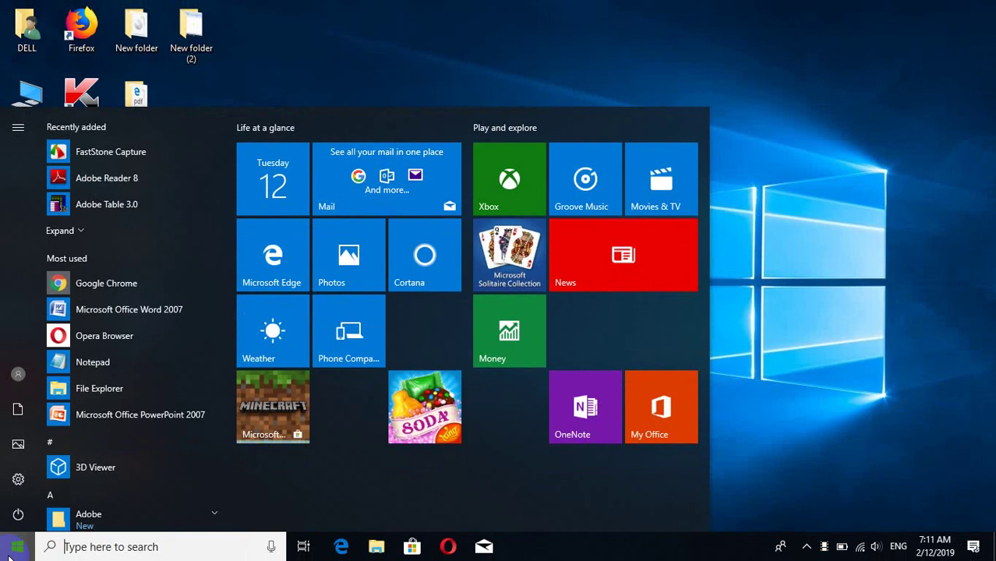
type("esx")
key("BackSpace")
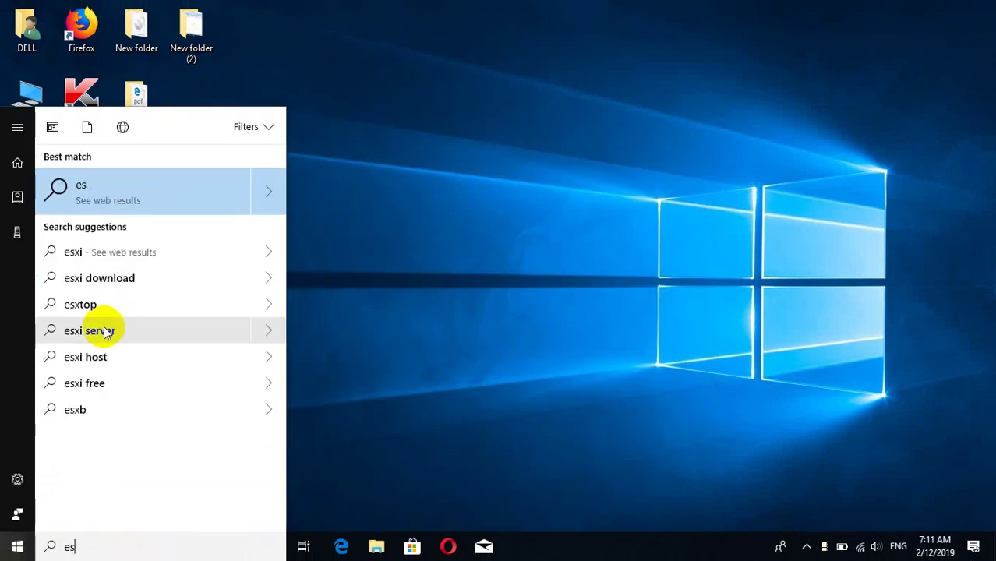
key("BackSpace")
type("x")
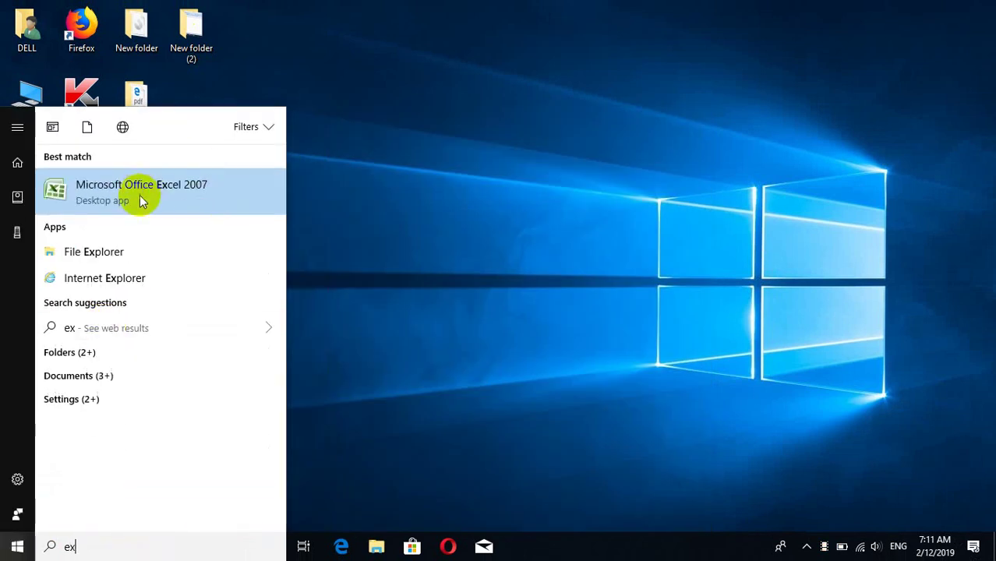
left_click(141, 195)
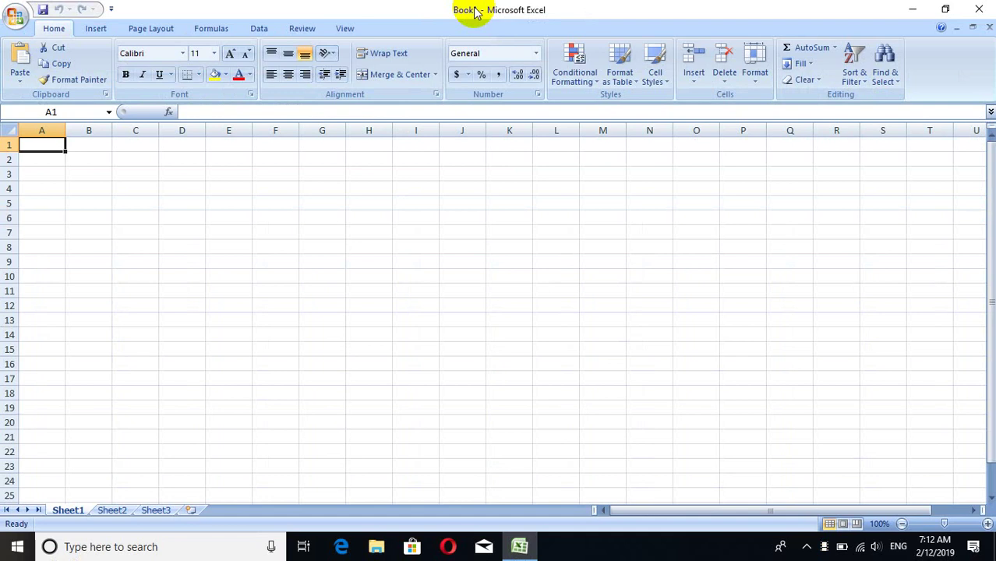
- Flip through the Sheet2 and Sheet1 tabs, finishing on the empty Sheet3
left_click(110, 513)
left_click(69, 511)
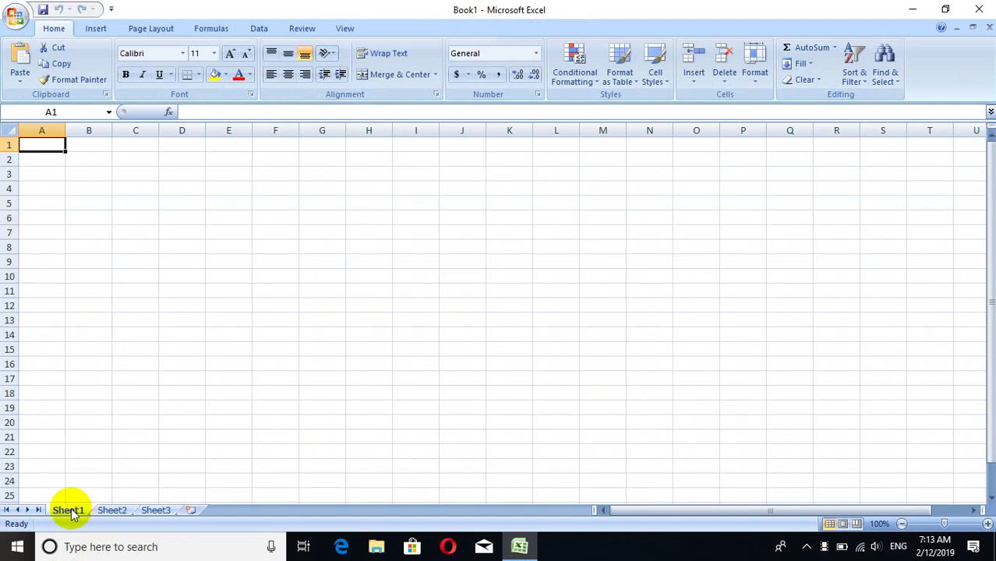
left_click(100, 513)
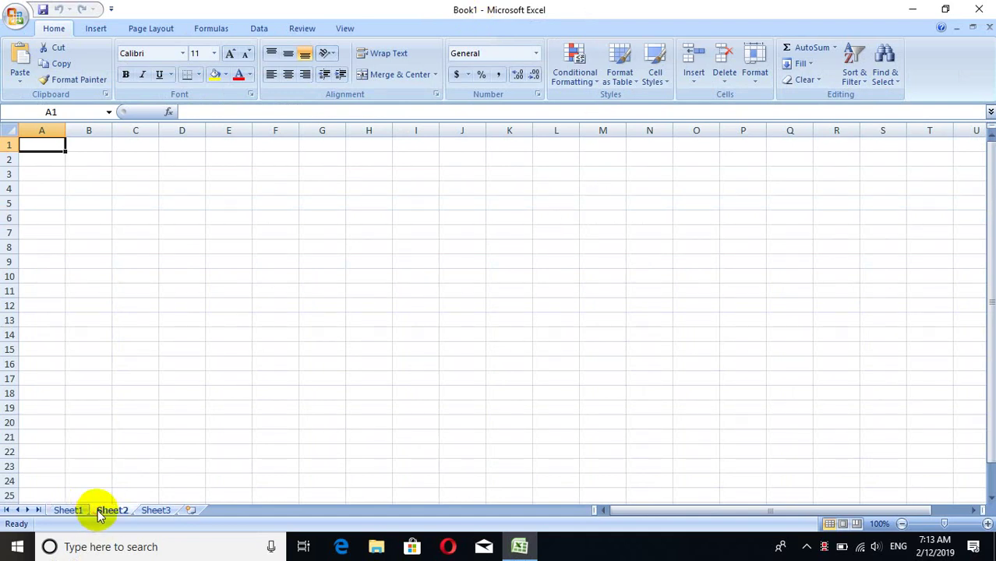
left_click(164, 515)
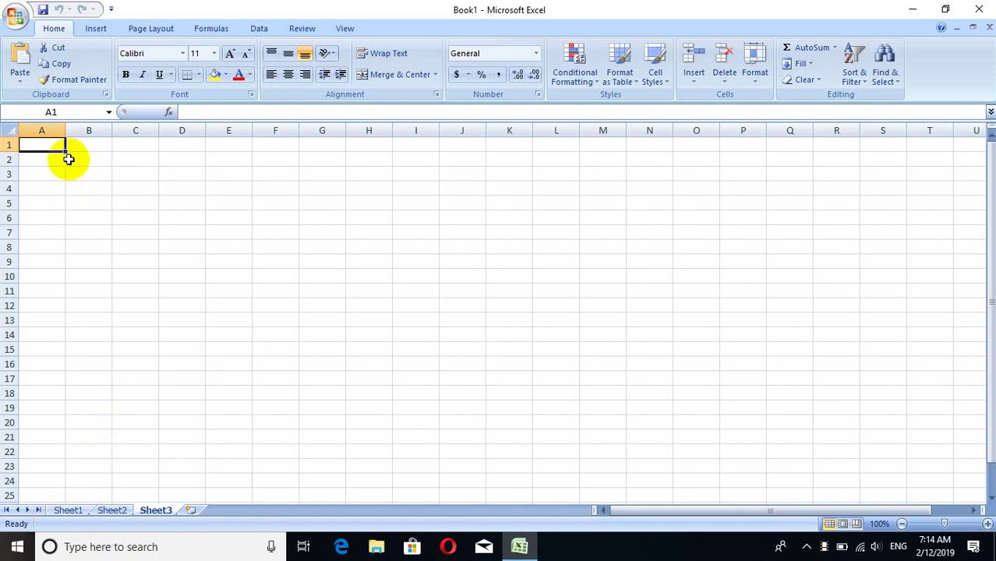
- Type 'sheat 1' in B2, then 'sheet 2' in A2 on Sheet2
left_click(67, 159)
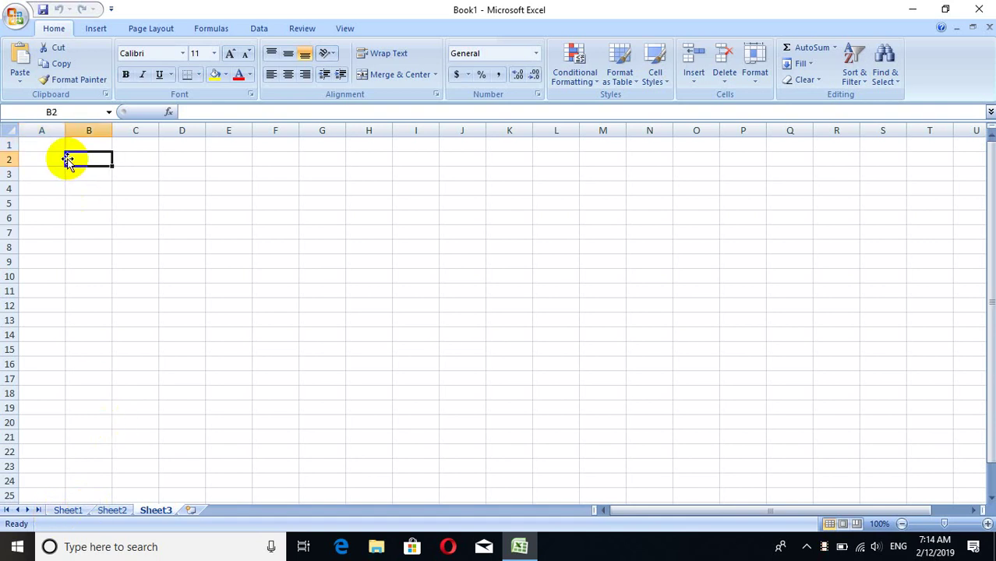
type("sheat")
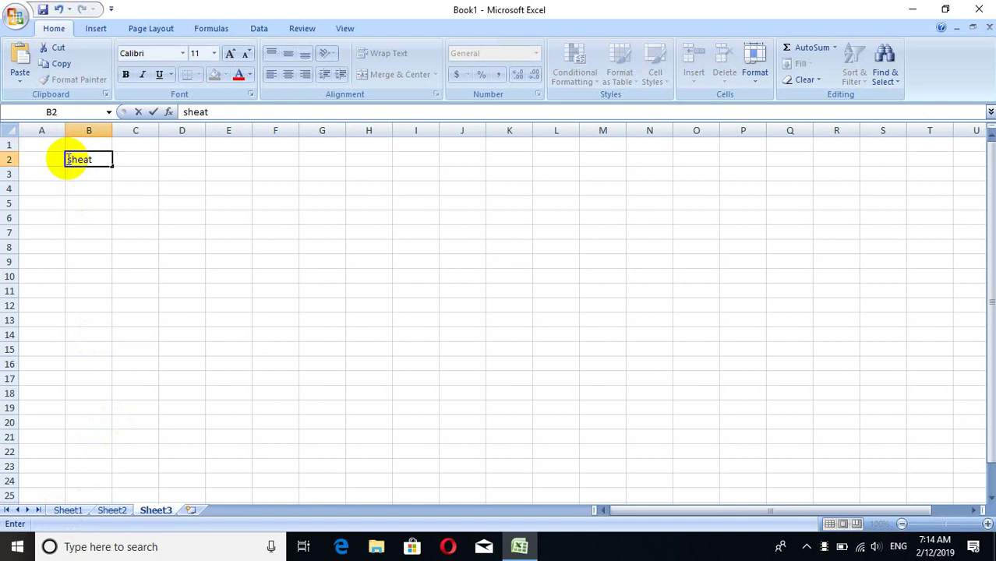
type(" 1")
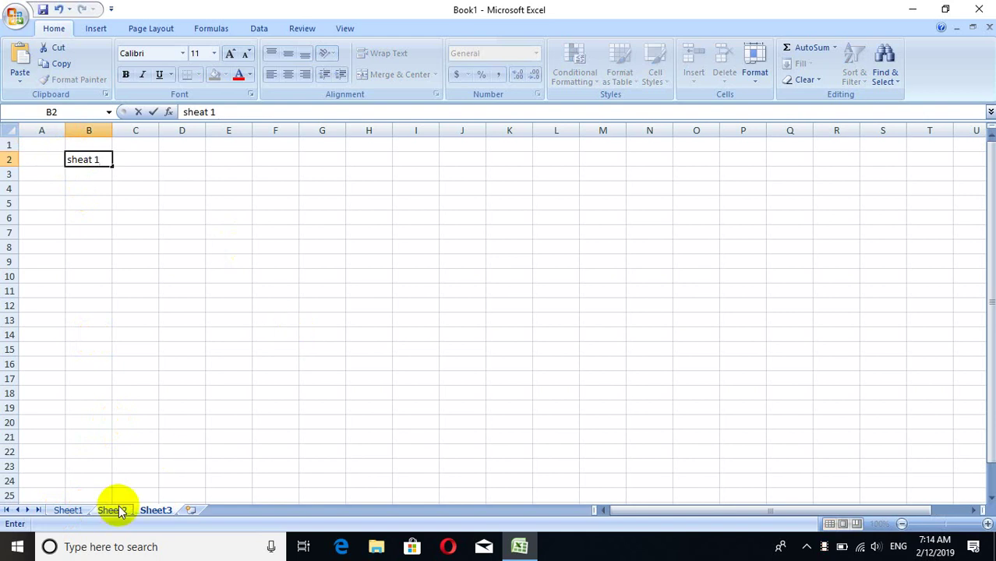
left_click(117, 510)
key("Down")
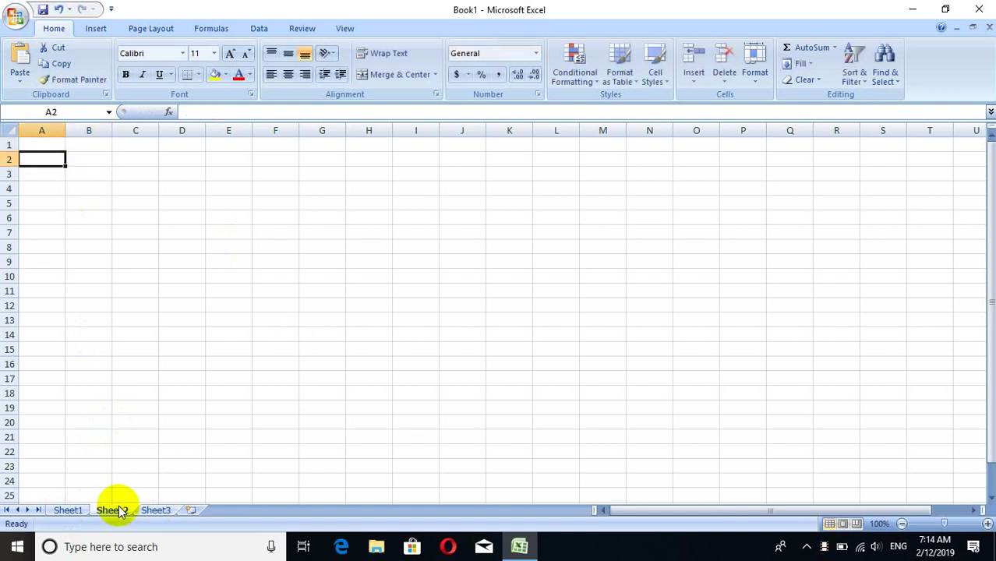
type("shea")
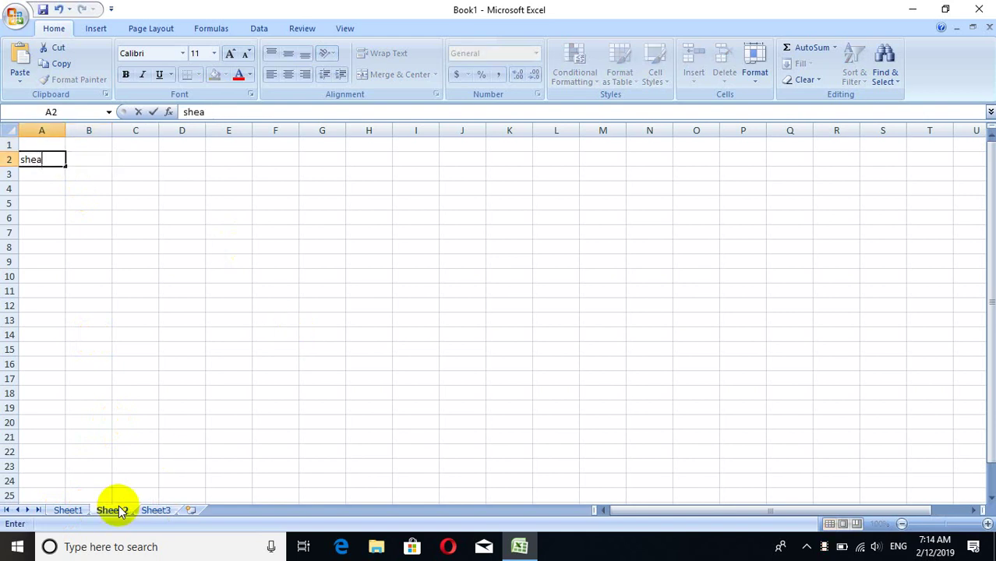
type("t")
key("BackSpace")
key("BackSpace")
type("et ")
type("2")
- On Sheet3, change the B2 label from 'sheat 1' to 'sheat 3'
left_click(162, 511)
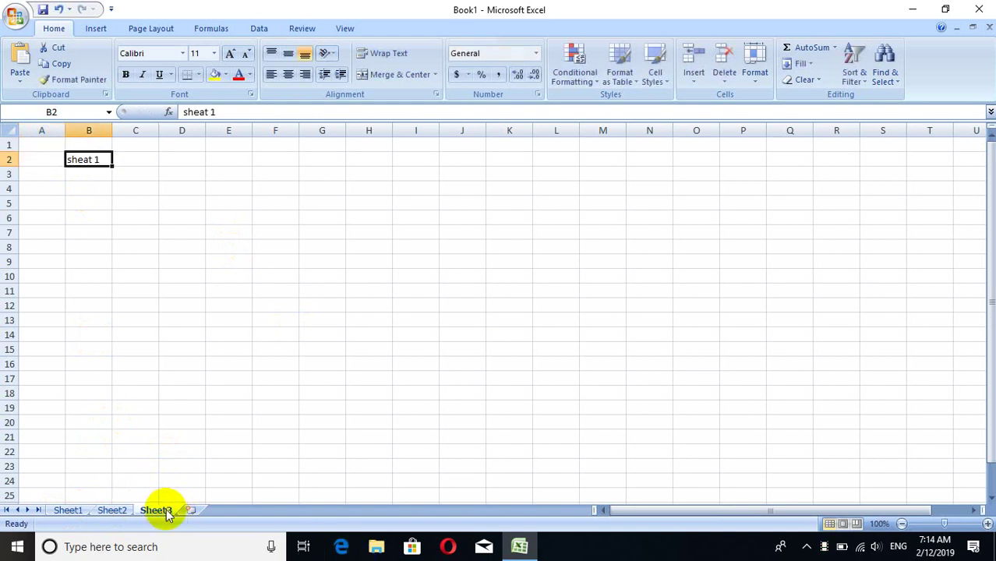
double_click(102, 160)
key("BackSpace")
type("3")
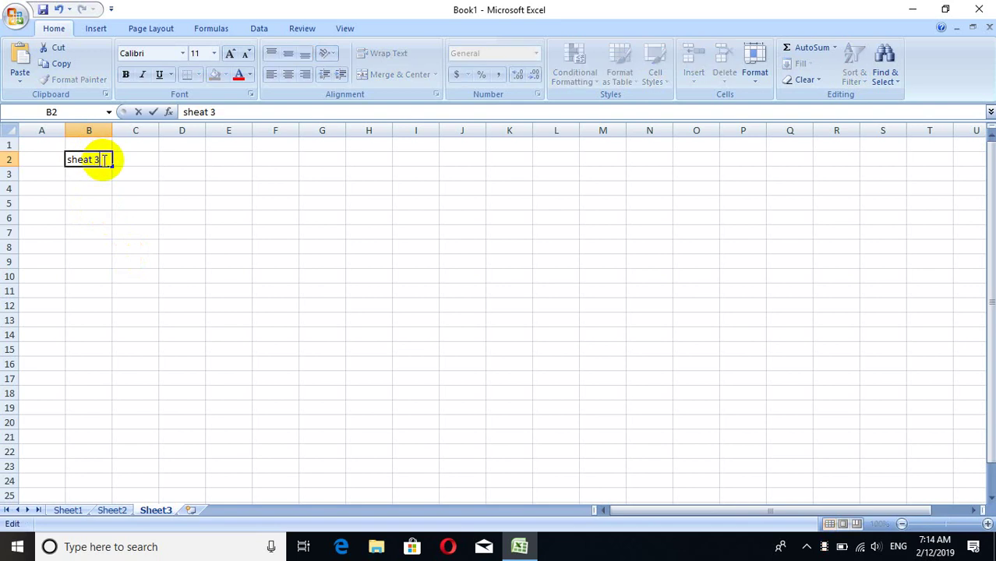
left_click(78, 514)
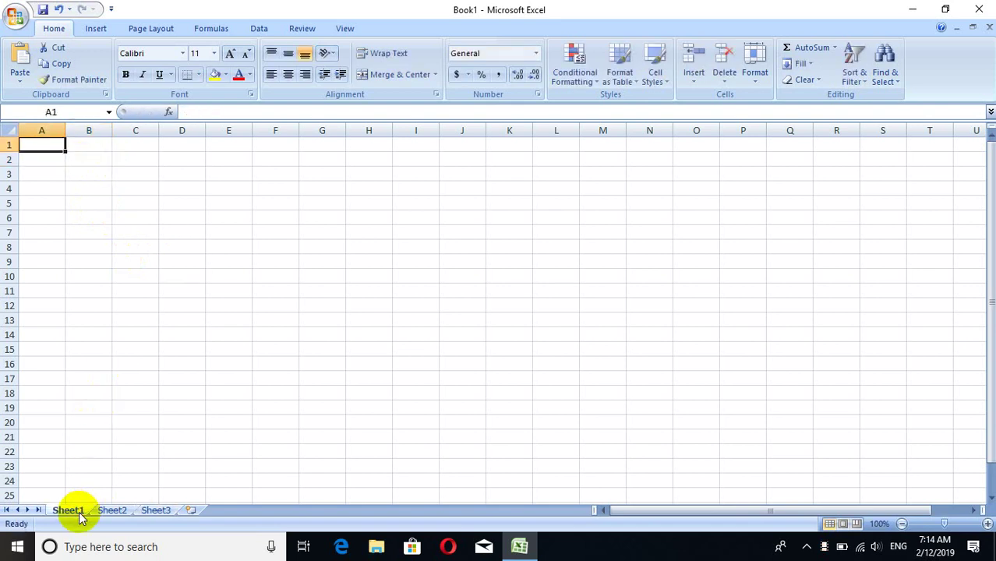
- Enter the word 'sheet' in cell B4 on Sheet1
left_click(99, 189)
type("wh")
key("BackSpace")
key("BackSpace")
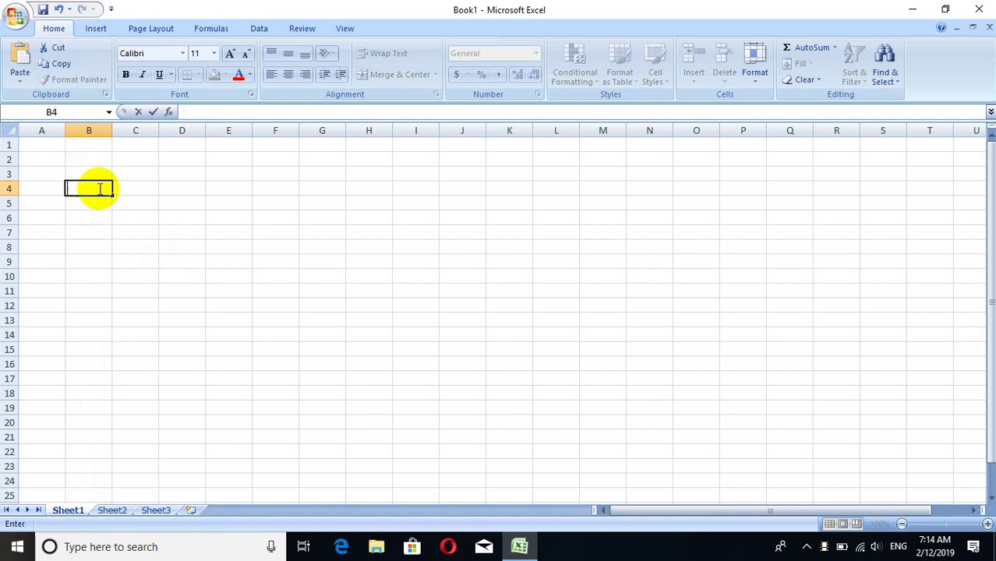
type("sheet")
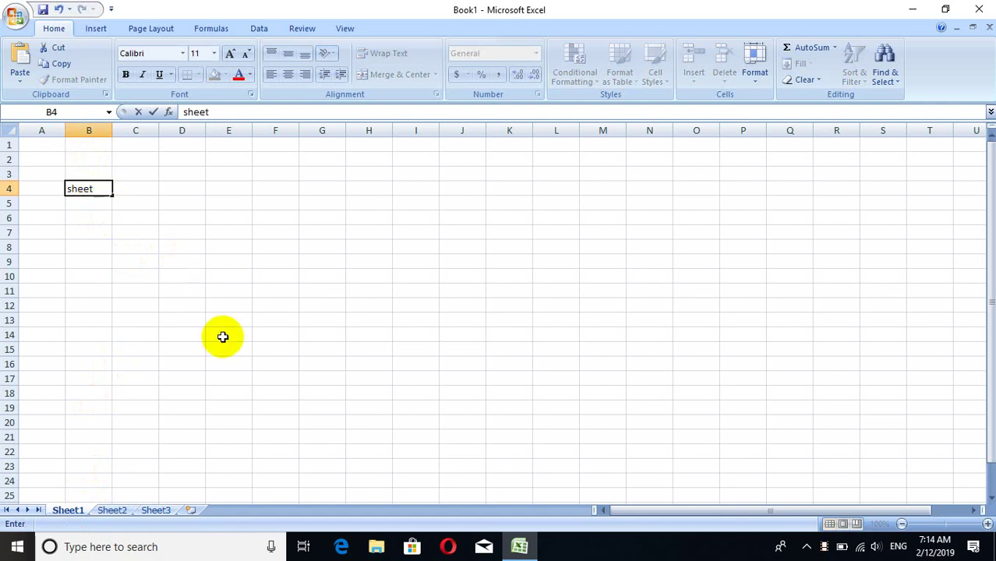
left_click(222, 336)
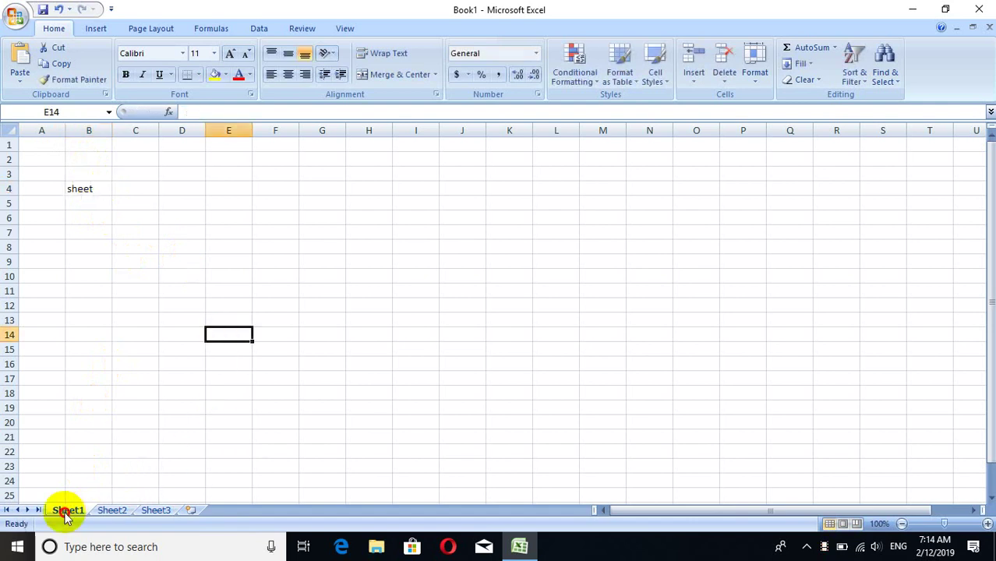
- Review each sheet's contents in turn, ending on Sheet3
left_click(118, 512)
left_click(150, 510)
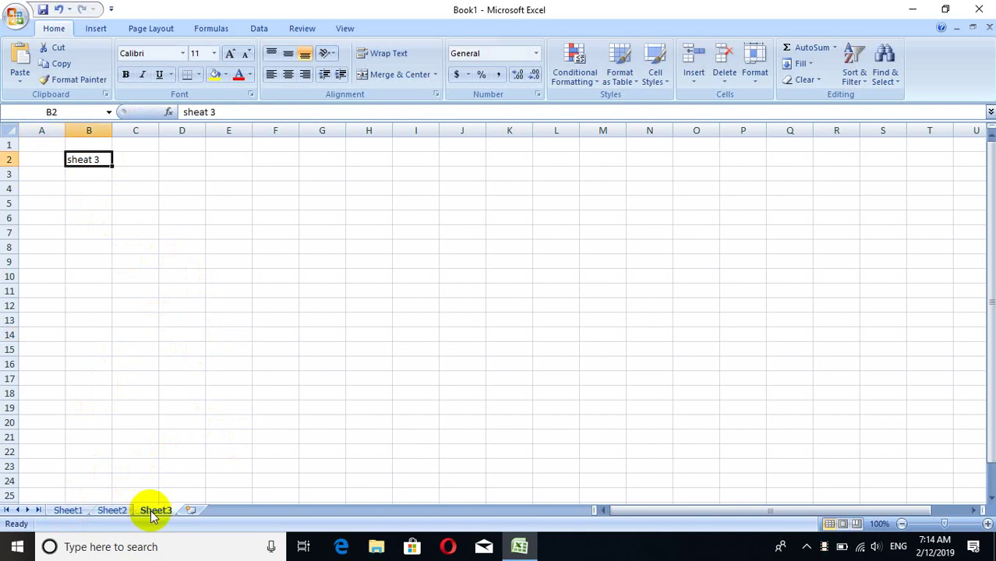
left_click(78, 511)
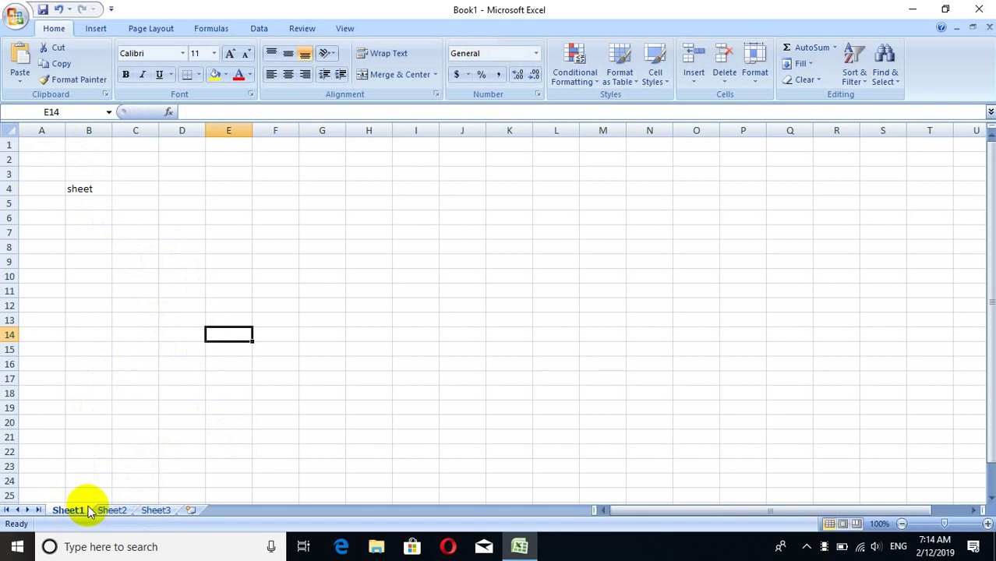
left_click(105, 511)
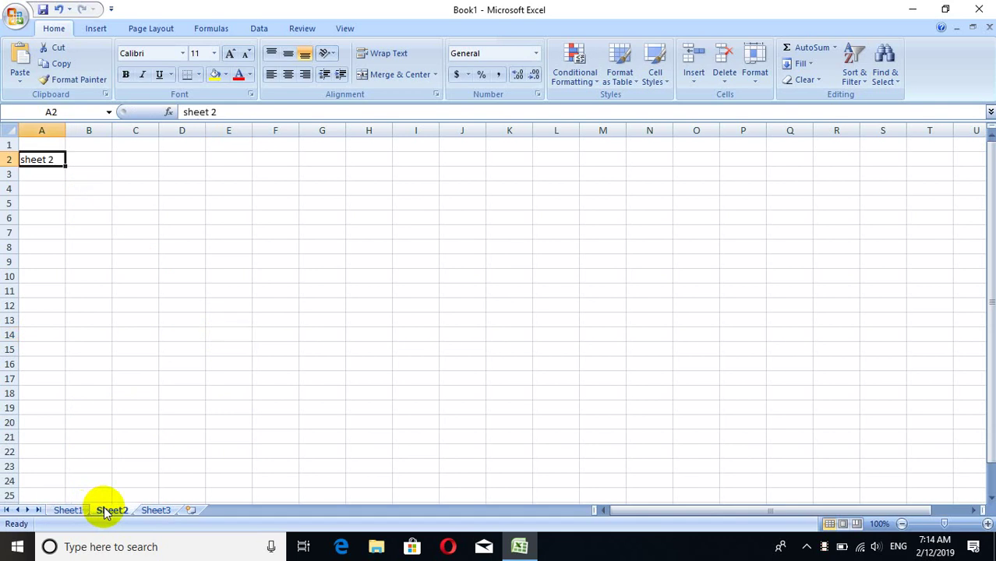
left_click(144, 512)
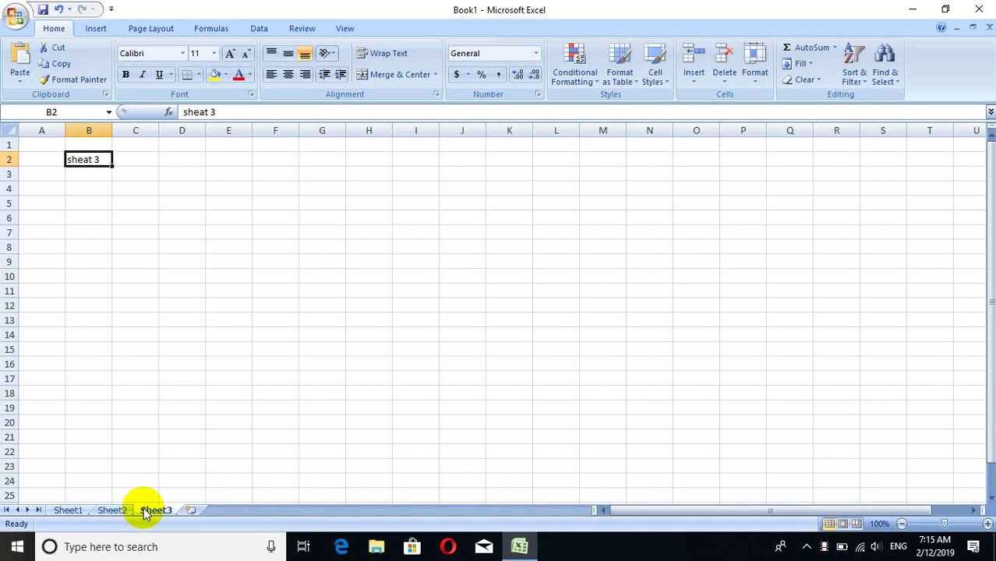
- Return to Sheet1 and select the entire row 1
left_click(59, 513)
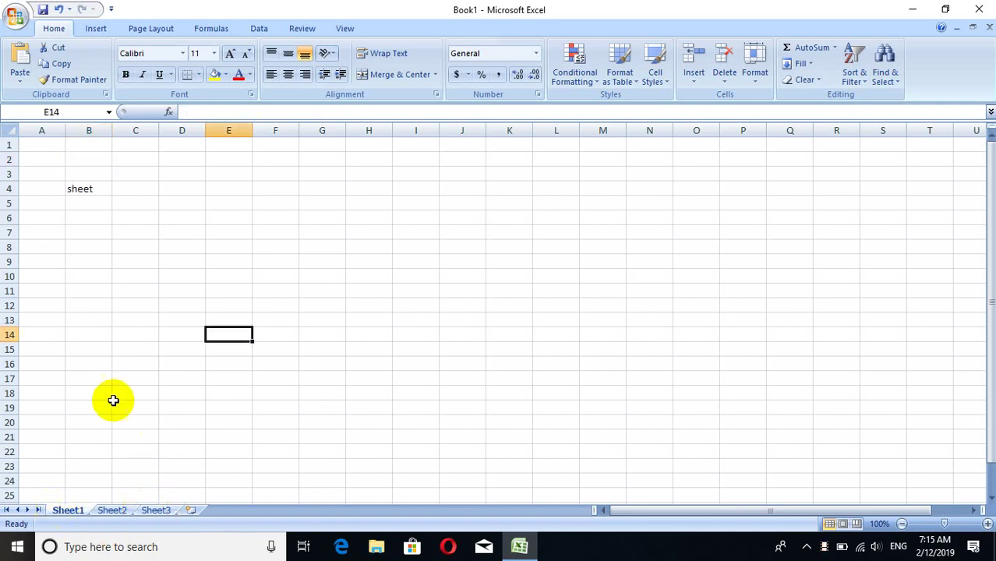
left_click(7, 144)
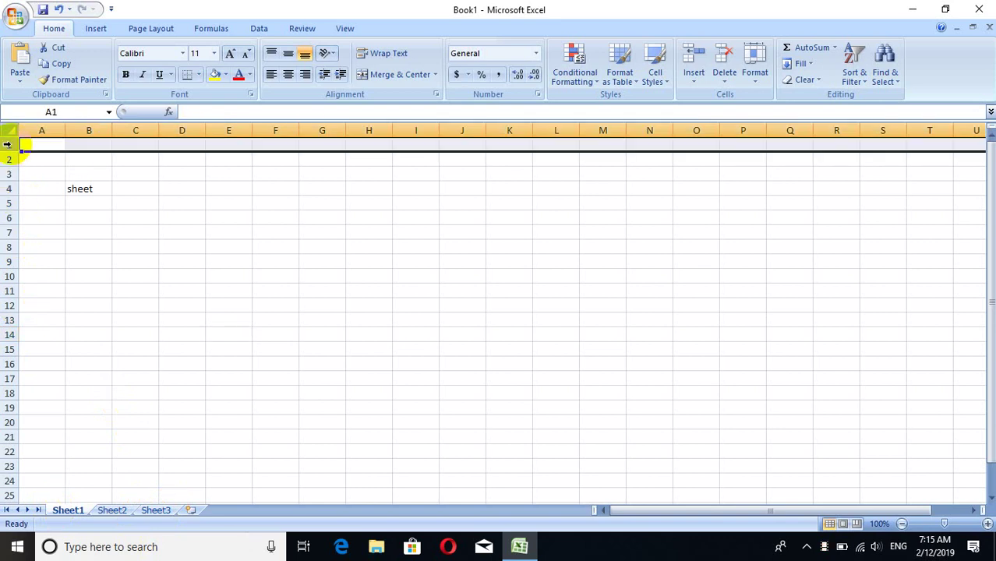
- Practise selecting column A, cells B1 and A1, ranges A1:D2 and A1:A5, row 1, ending on A1
left_click(41, 130)
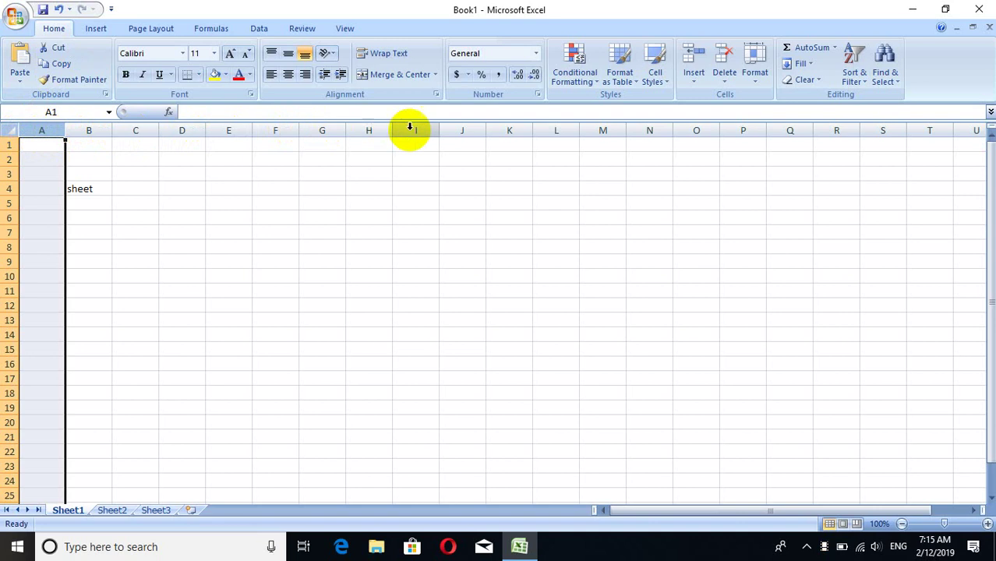
left_click(91, 148)
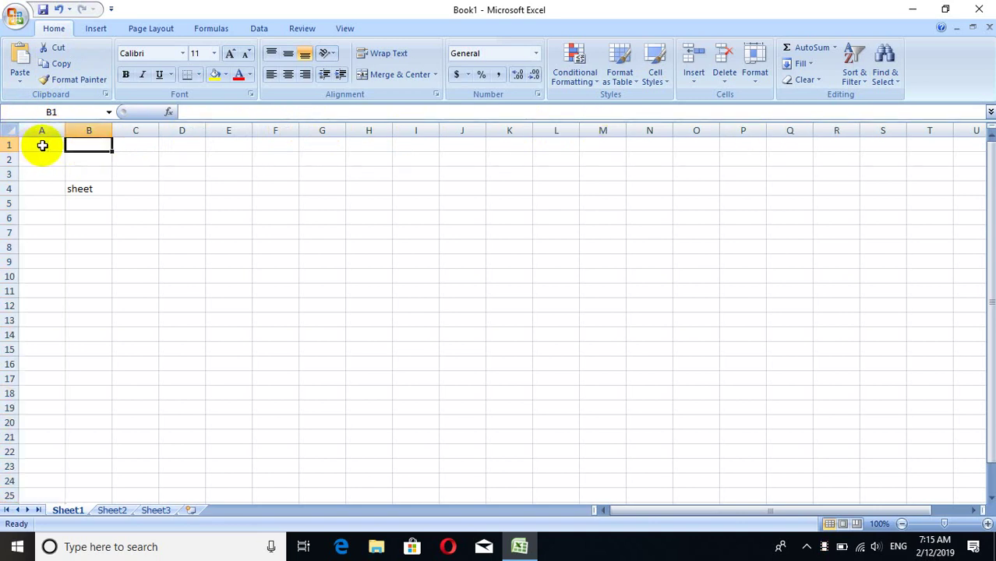
left_click(42, 146)
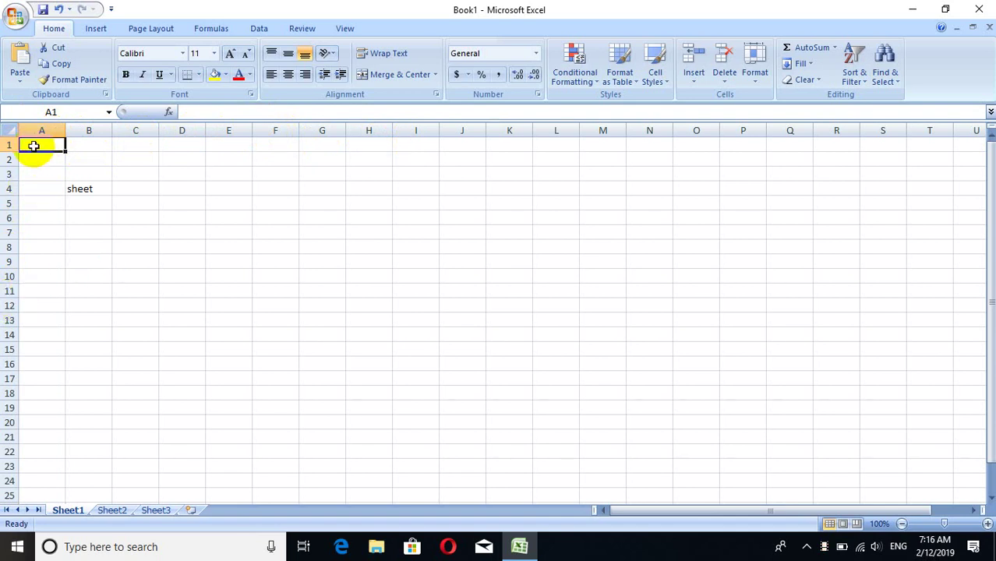
mouse_move(24, 146)
left_mouse_down()
mouse_move(192, 156)
mouse_move(289, 148)
mouse_move(54, 147)
left_mouse_up()
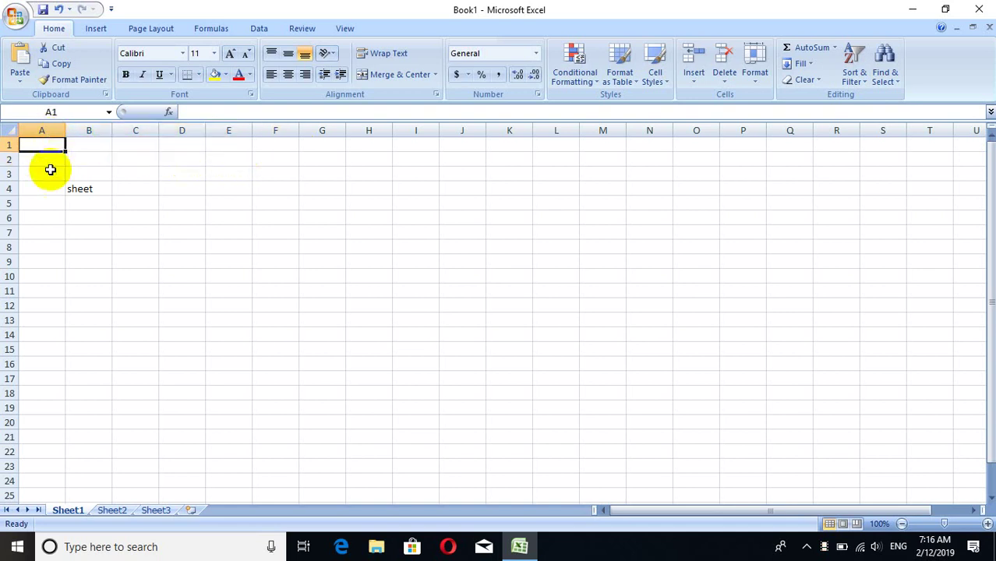
left_click_drag(56, 147, 44, 246)
left_click(45, 246)
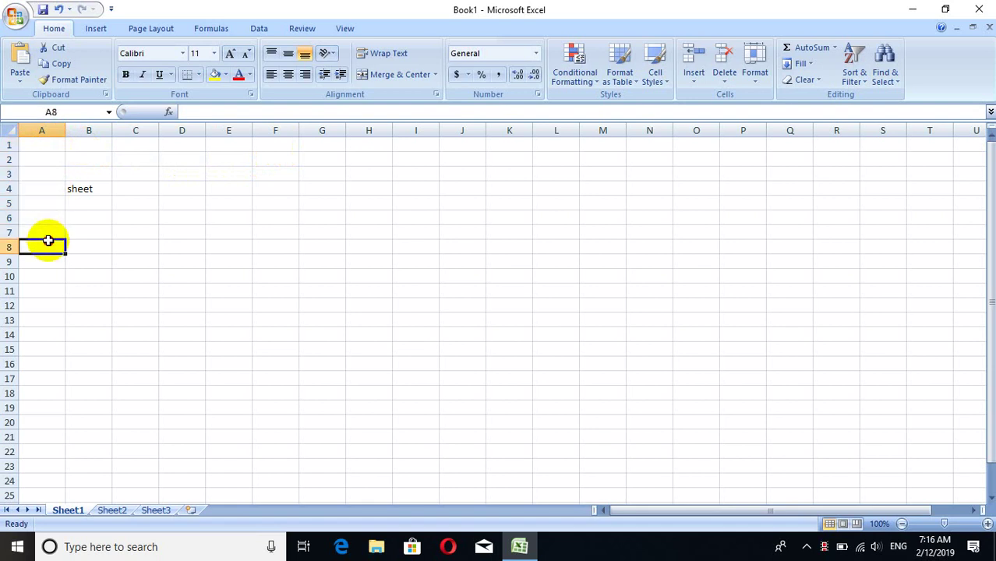
left_click(48, 129)
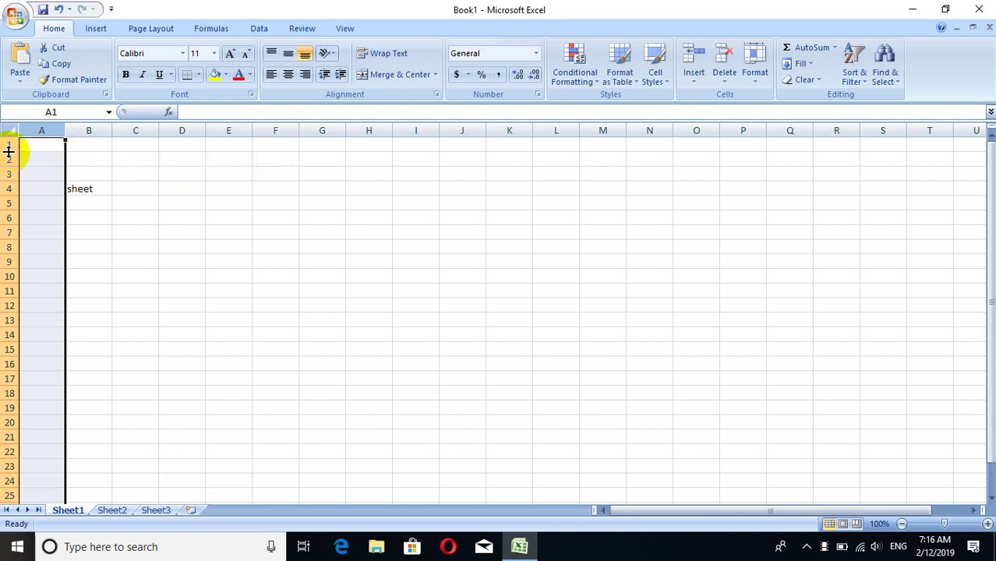
left_click(7, 145)
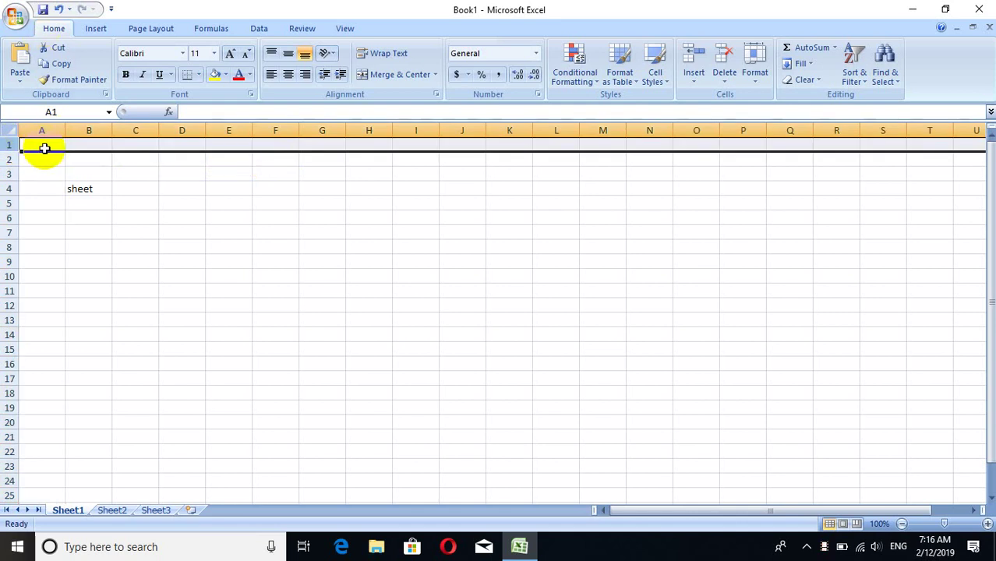
left_click(44, 148)
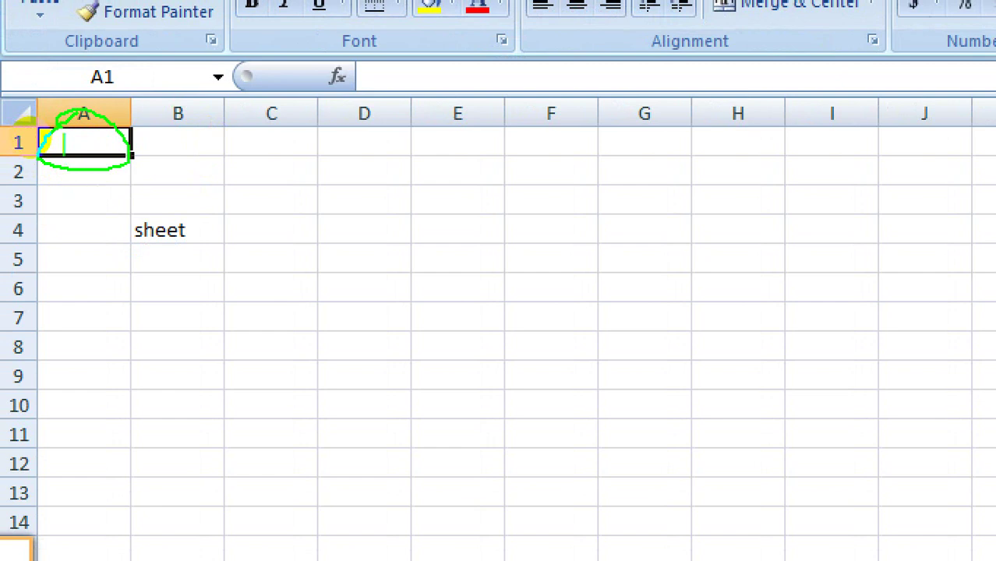
type("a")
key("BackSpace")
type("A1")
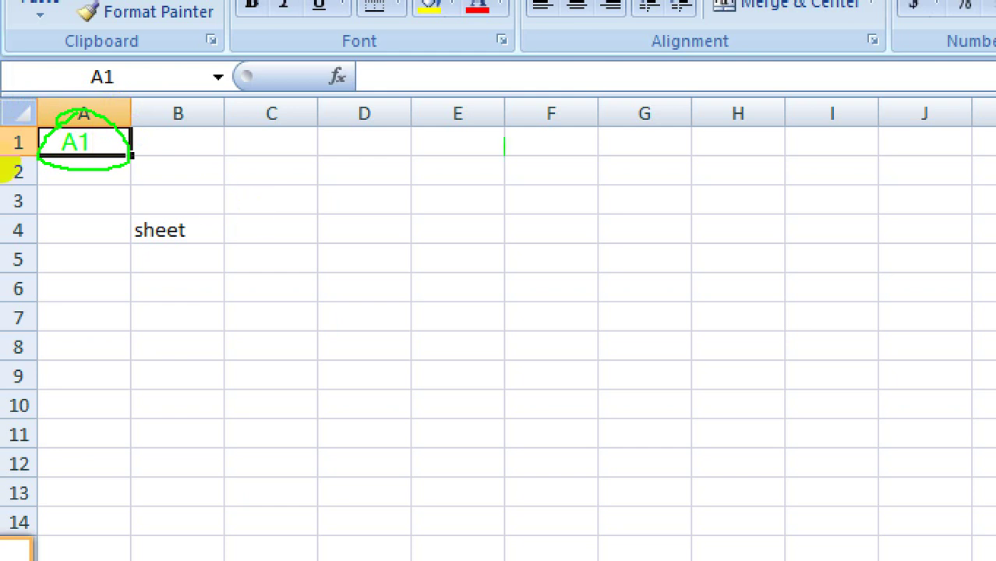
type("t")
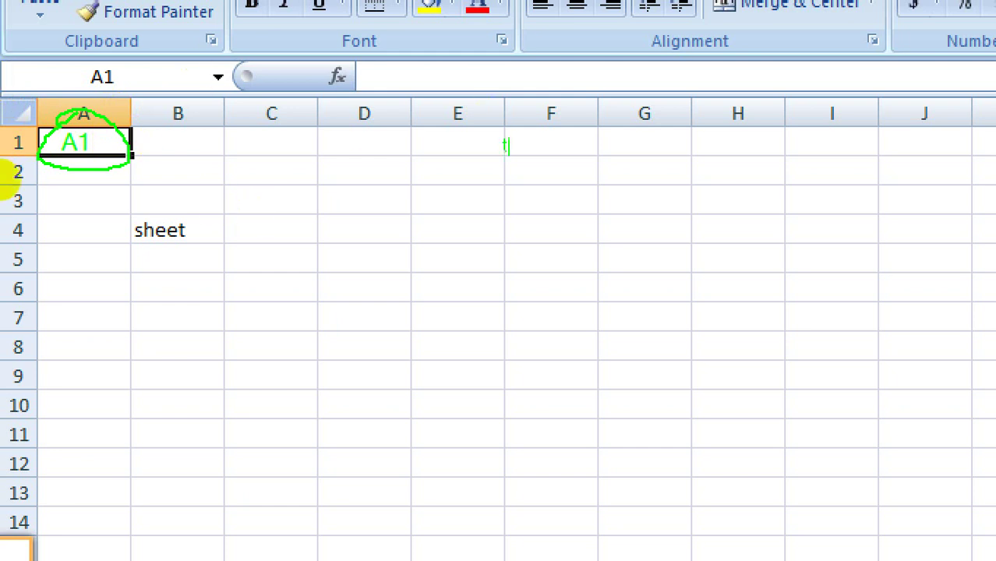
key("BackSpace")
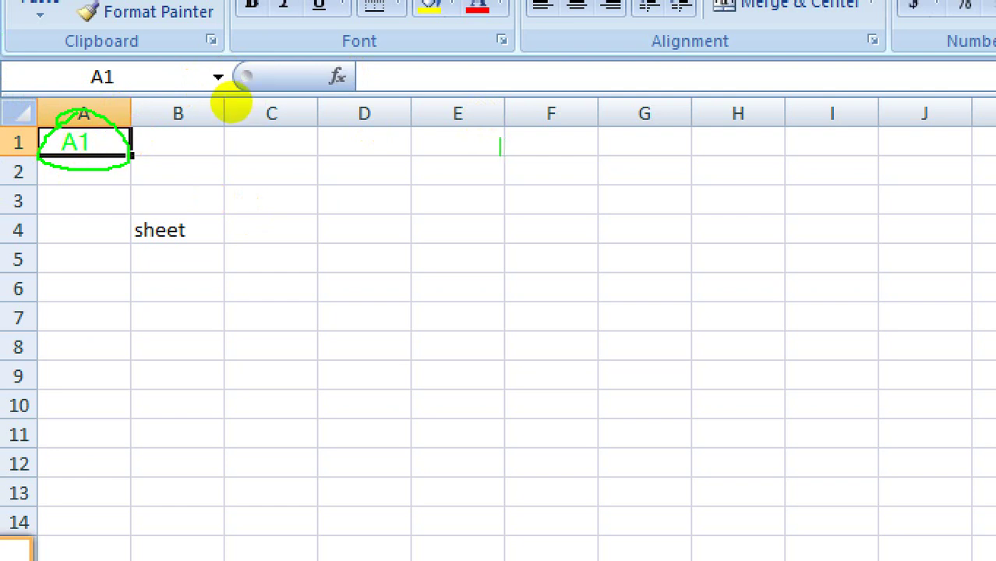
type("t")
key("BackSpace")
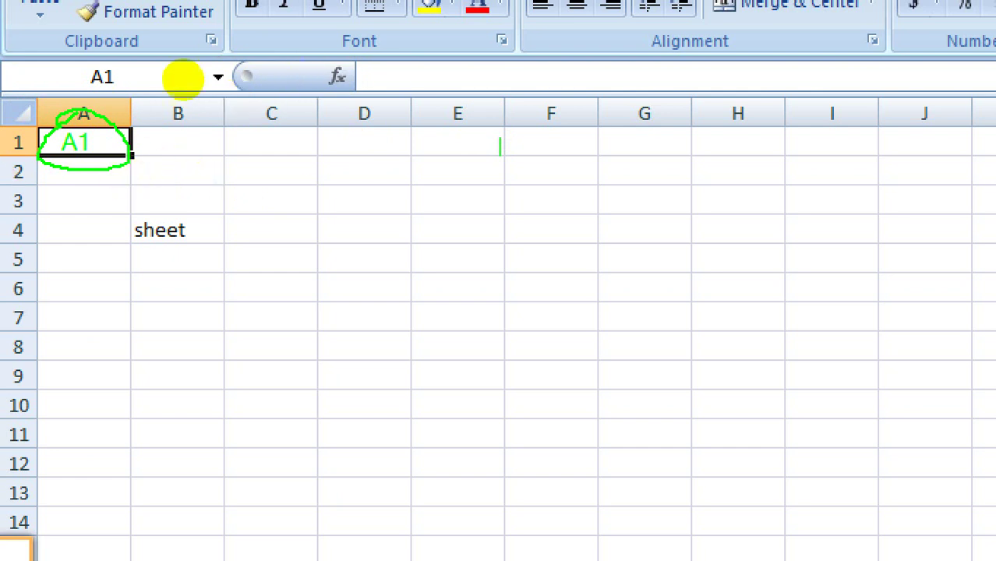
left_click(249, 140)
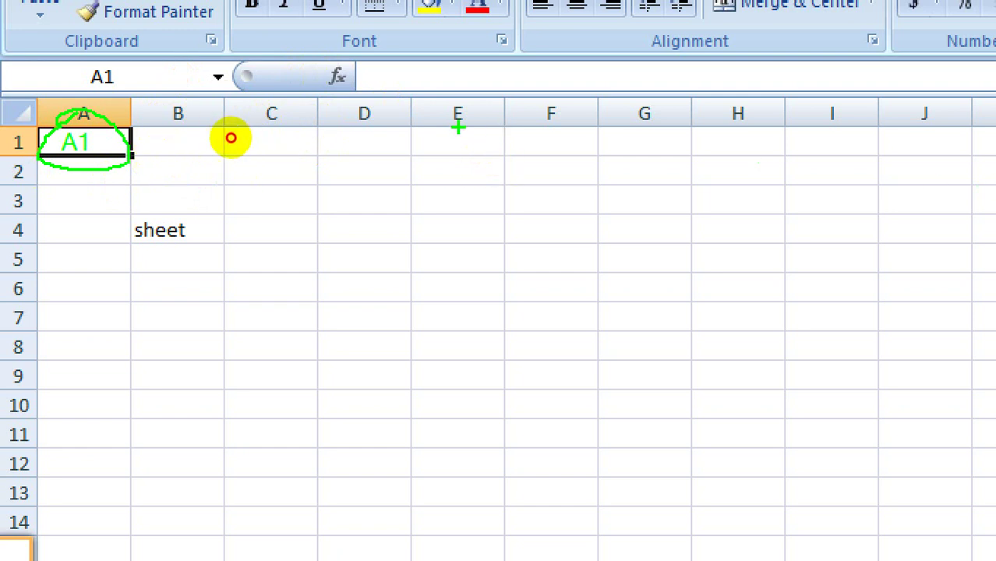
left_click_drag(438, 125, 451, 129)
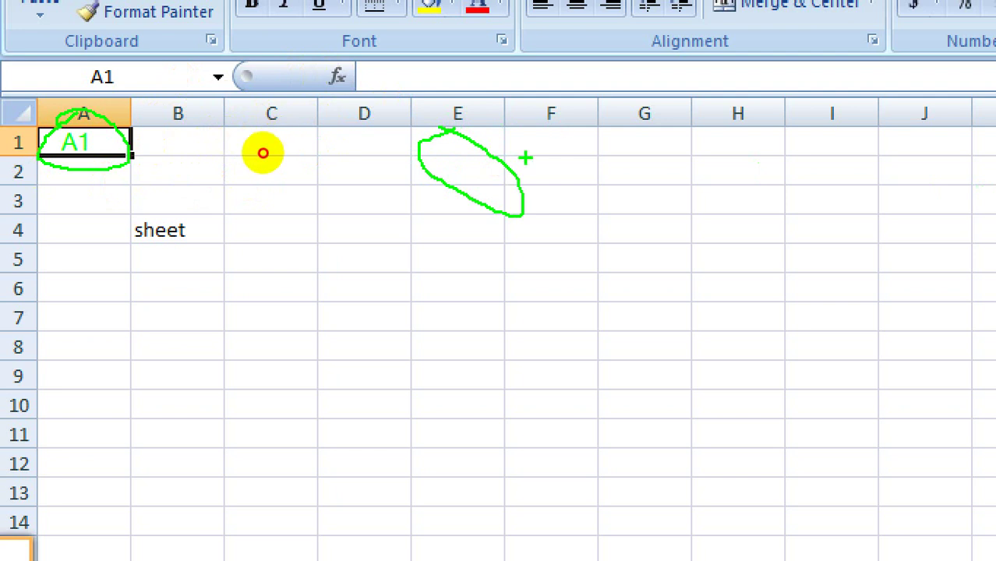
left_click_drag(524, 159, 637, 109)
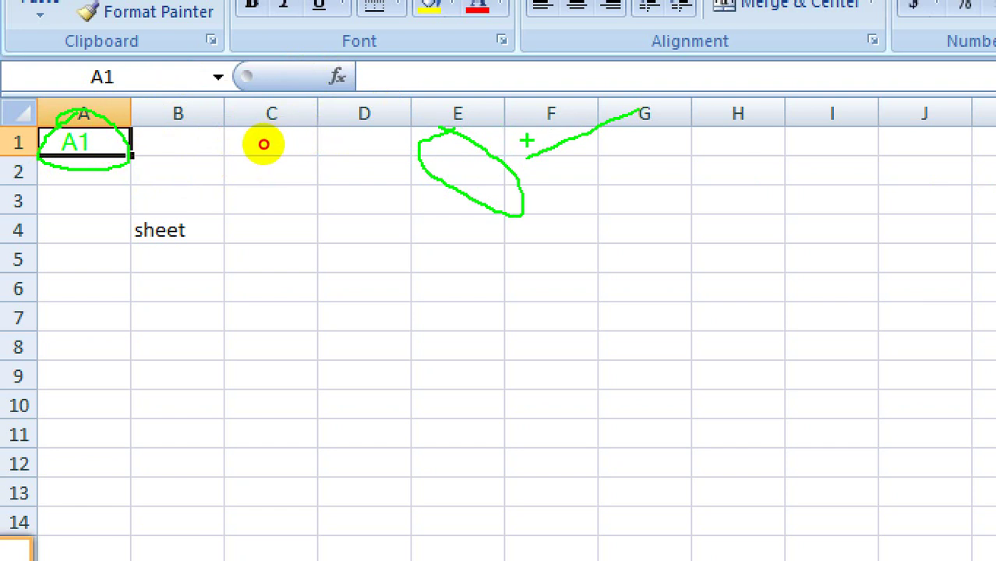
left_click_drag(527, 140, 511, 141)
left_click_drag(283, 143, 285, 143)
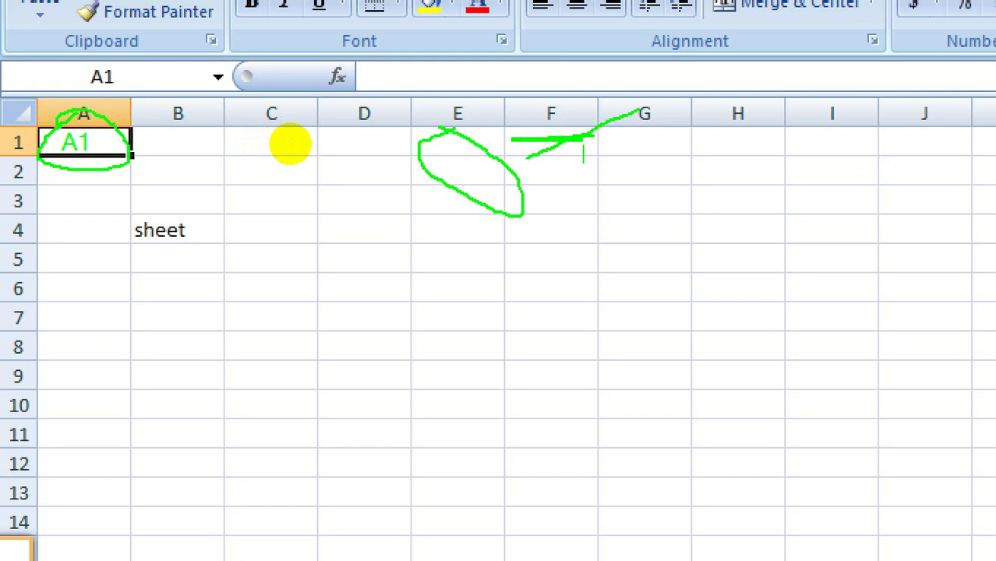
type("f1")
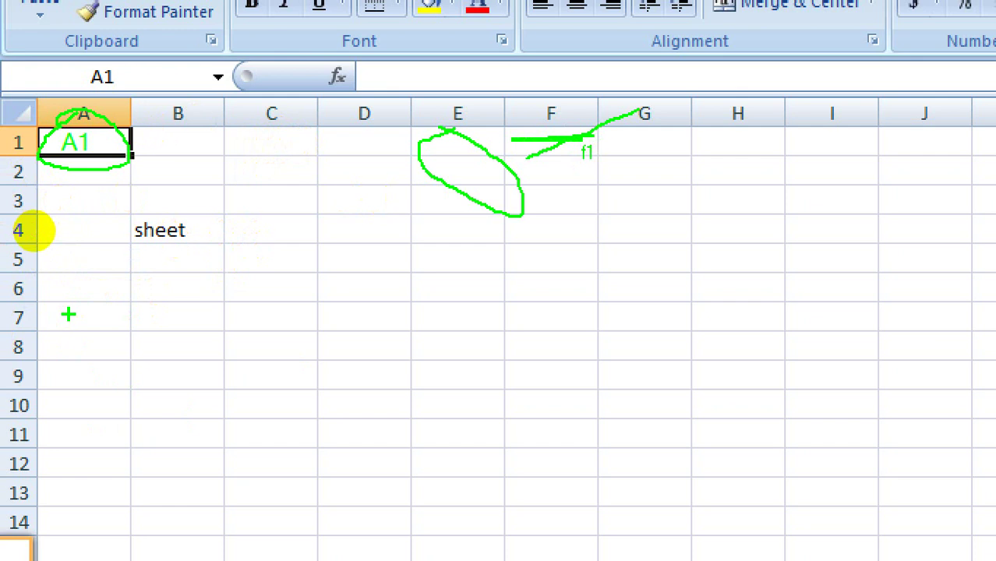
key("t")
type("A7")
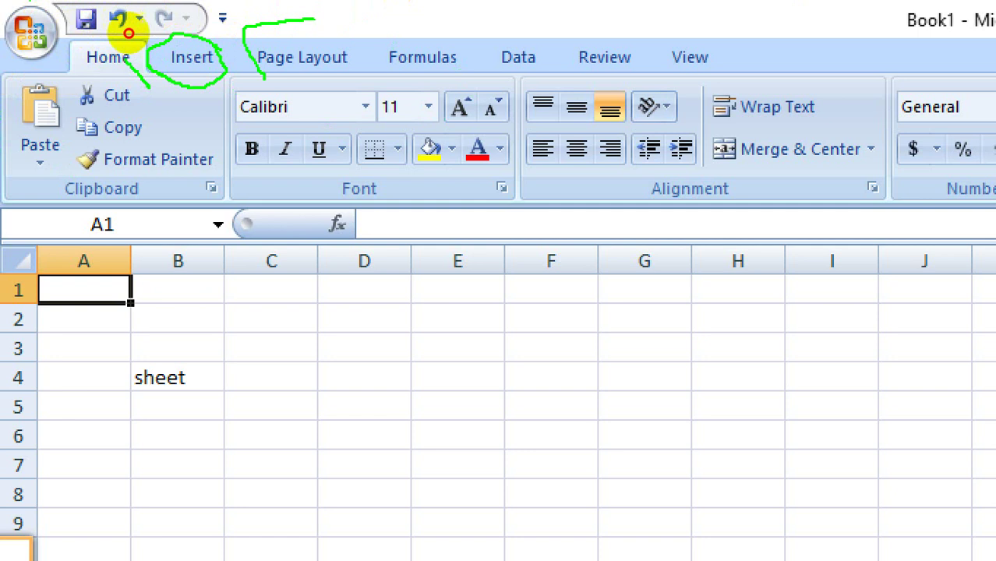
left_click(187, 17)
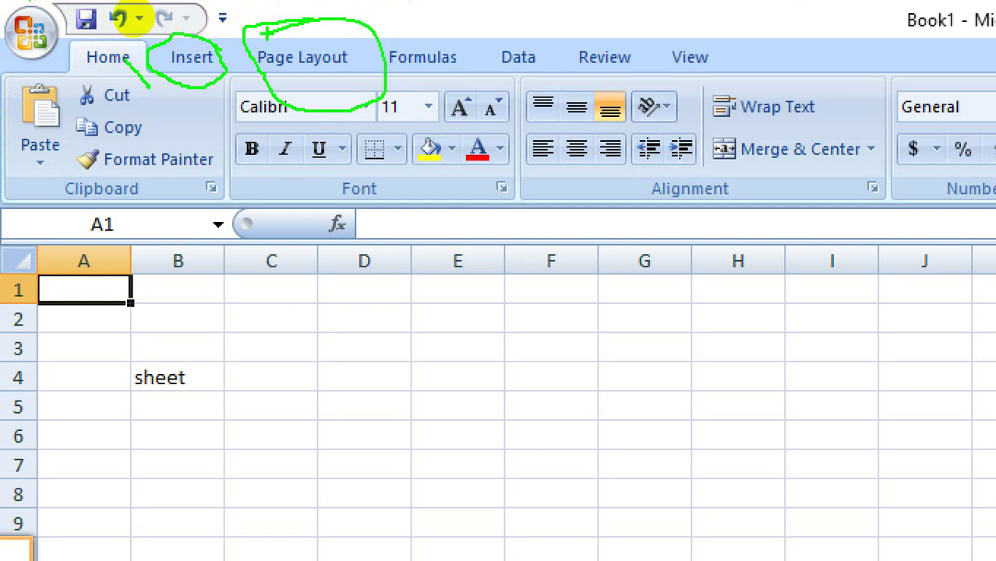
left_click_drag(628, 32, 569, 68)
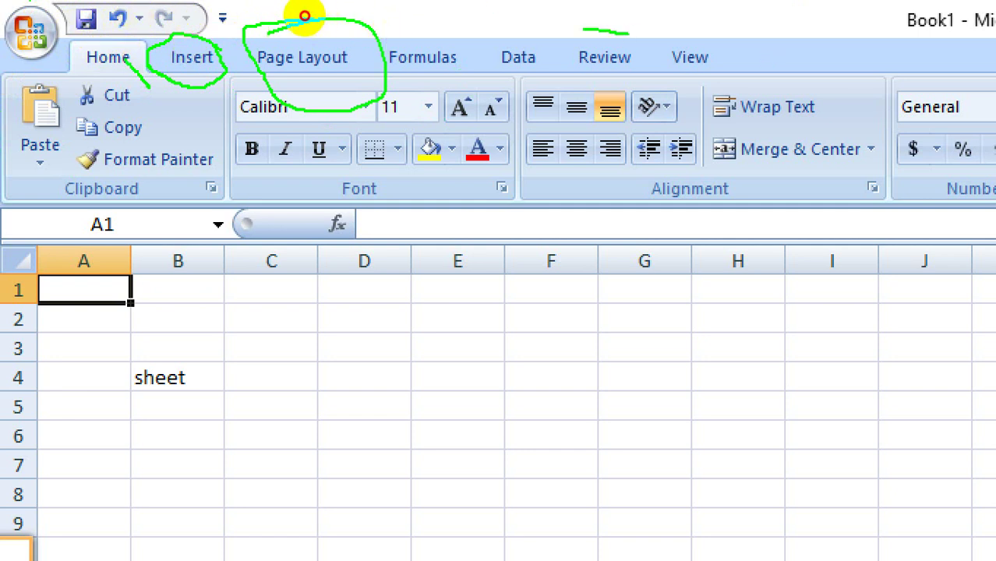
left_click(283, 33)
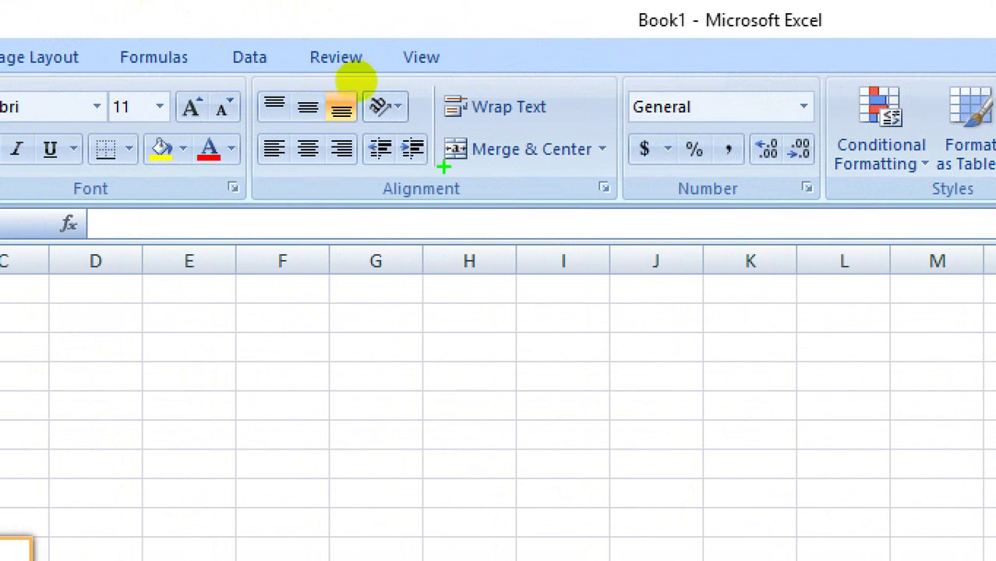
mouse_move(358, 178)
left_mouse_down()
mouse_move(277, 176)
mouse_move(567, 189)
mouse_move(339, 185)
left_mouse_up()
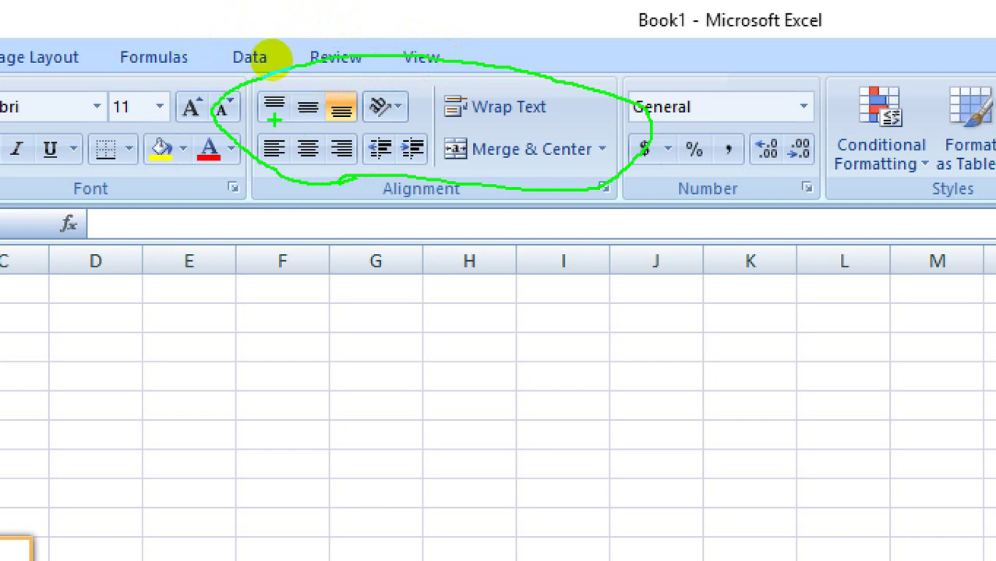
left_click_drag(267, 111, 295, 102)
mouse_move(281, 50)
left_mouse_down()
mouse_move(272, 58)
mouse_move(296, 58)
left_mouse_up()
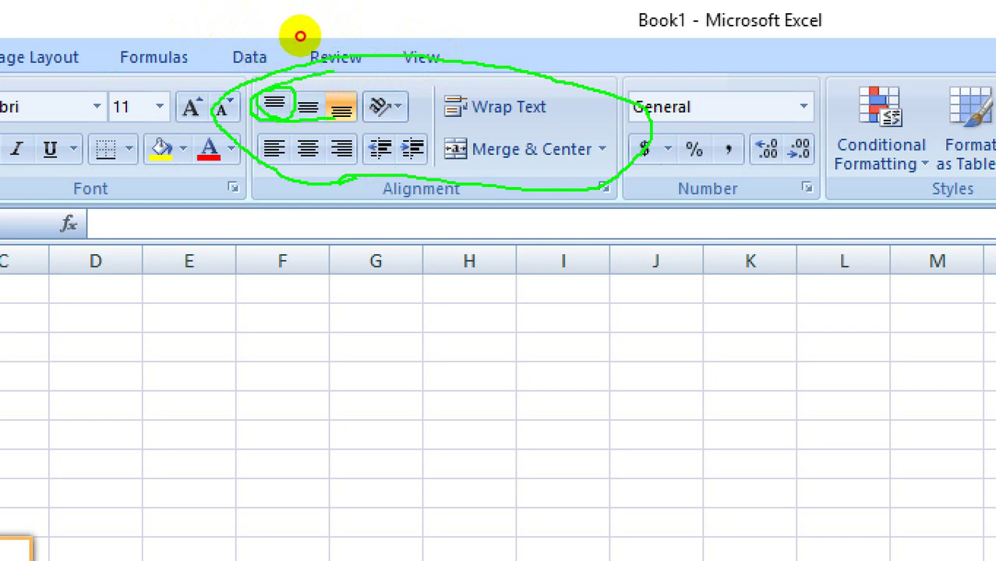
left_click_drag(343, 78, 413, 123)
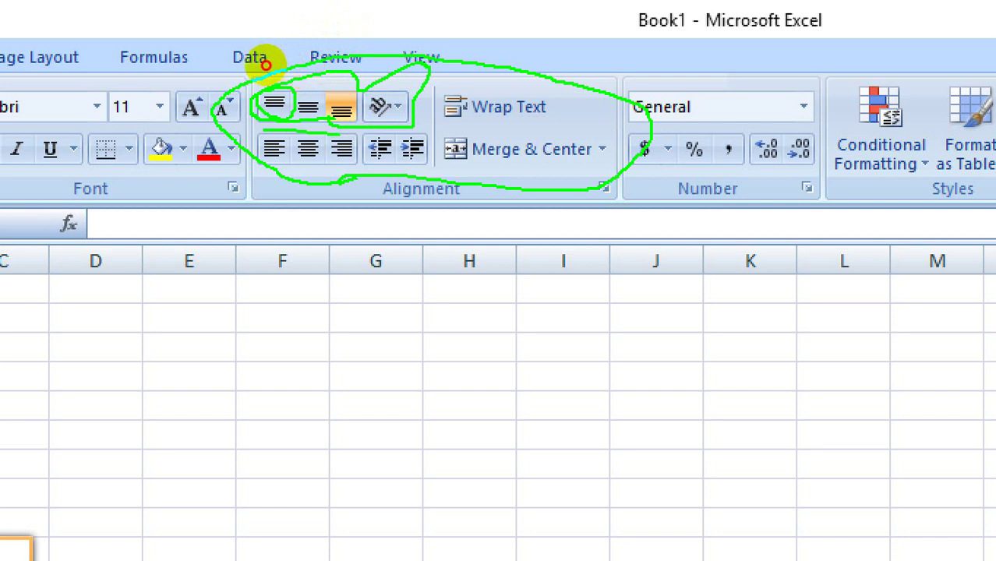
left_click_drag(265, 132, 257, 139)
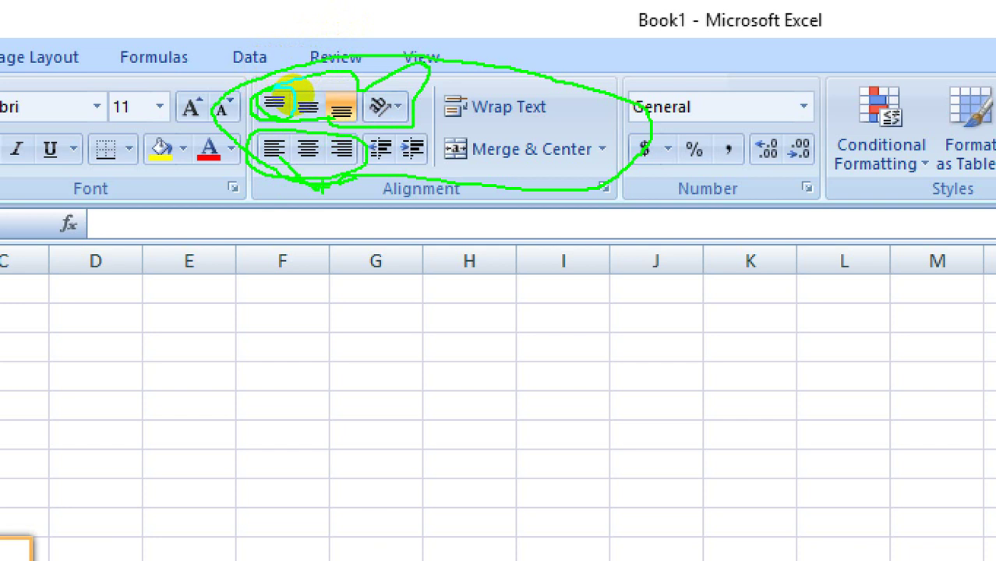
left_click_drag(327, 148, 365, 209)
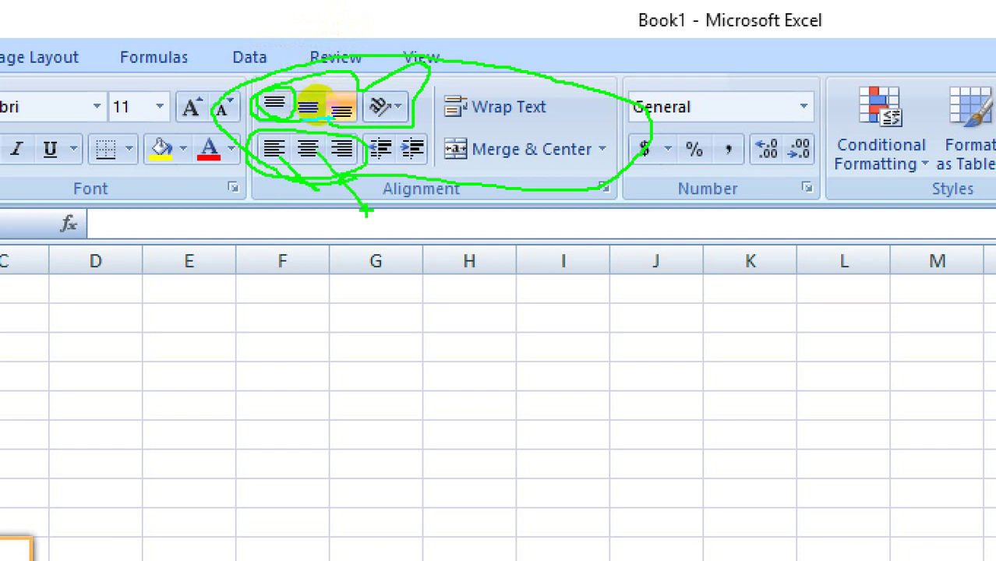
left_click_drag(341, 163, 422, 225)
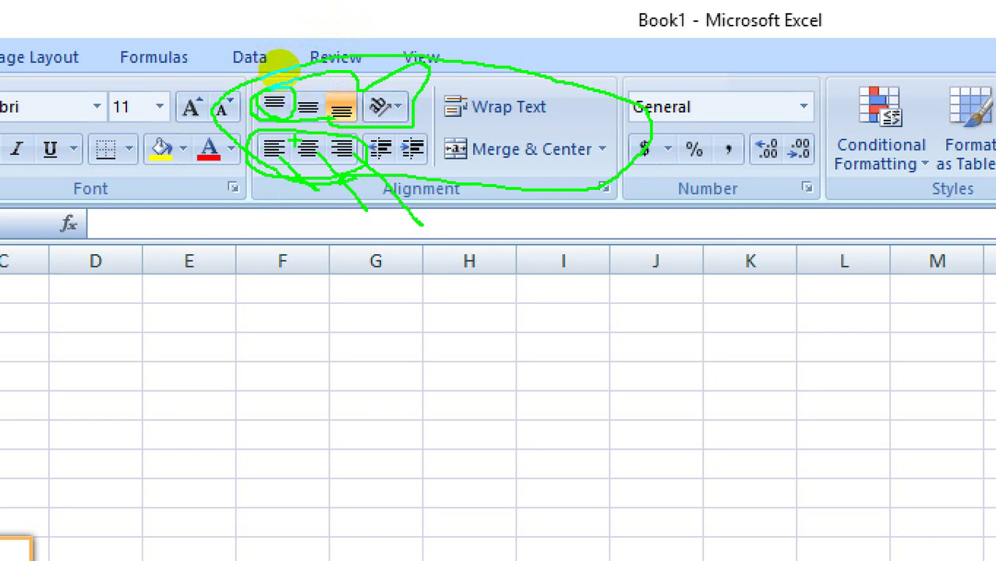
left_click(292, 83)
left_click_drag(316, 166, 350, 211)
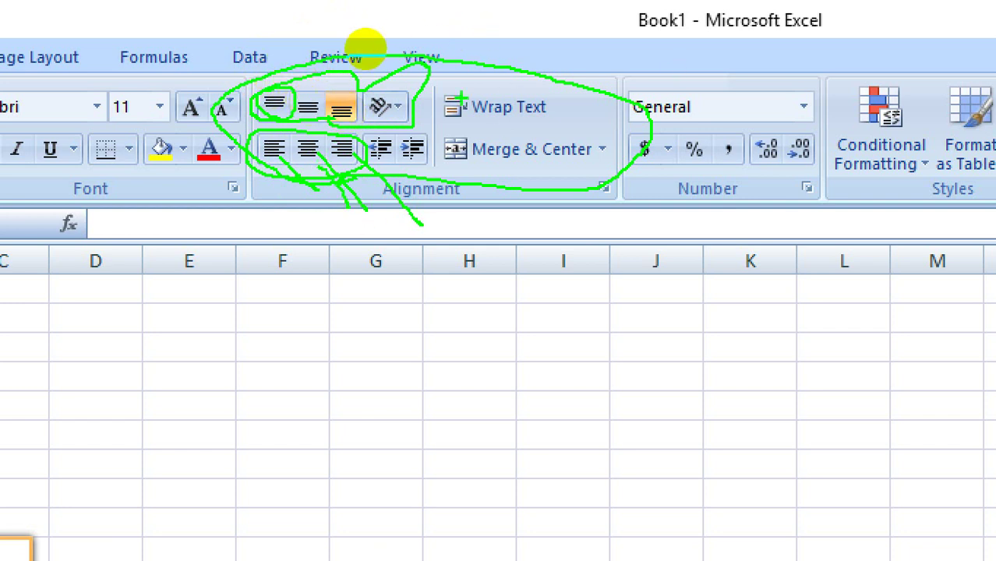
left_click(396, 43)
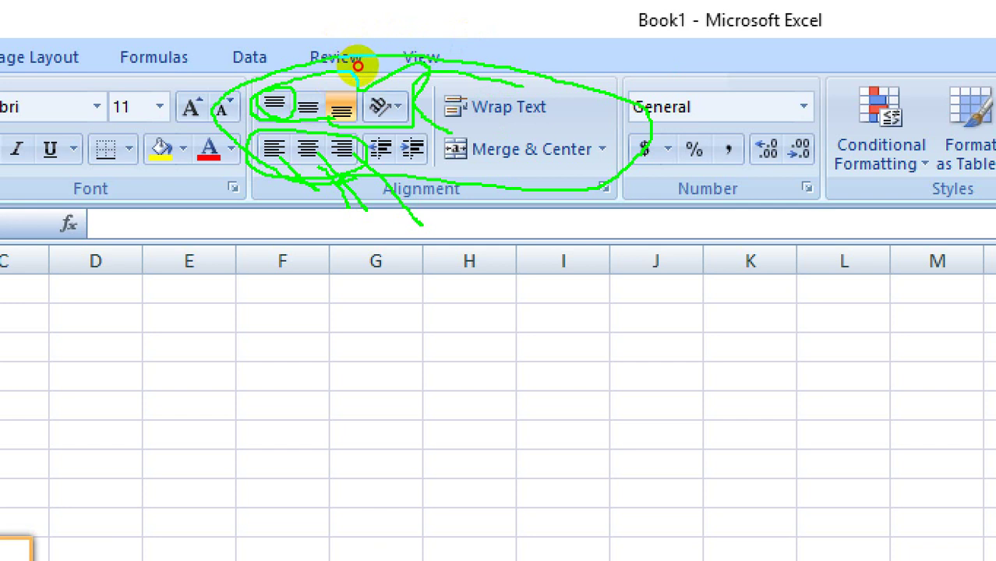
left_click_drag(522, 85, 573, 84)
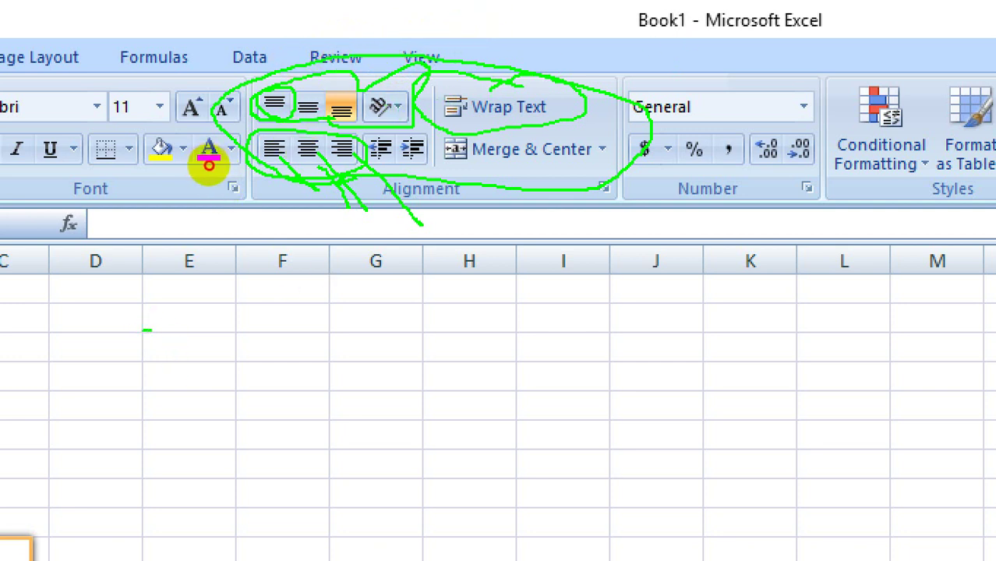
left_click_drag(142, 330, 224, 304)
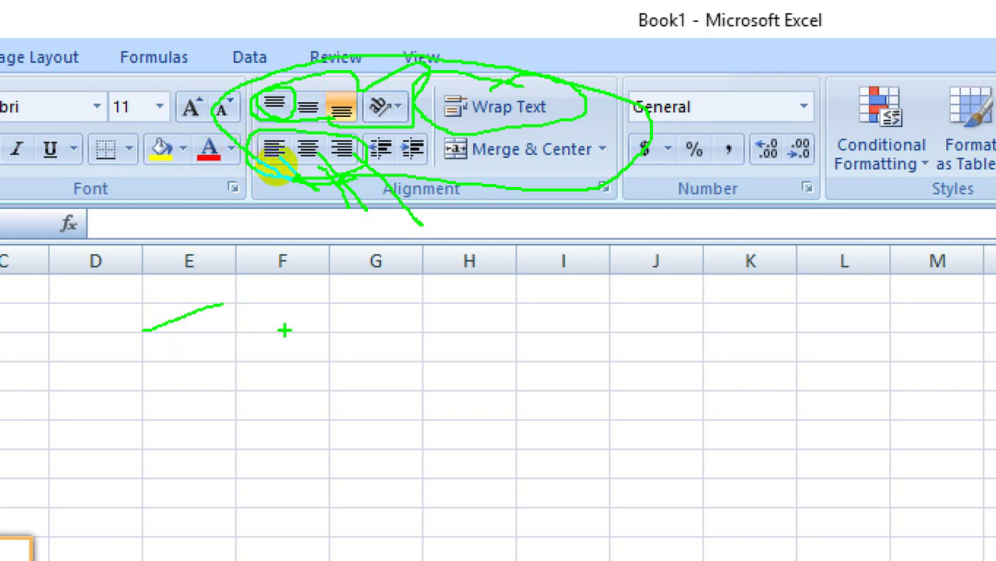
left_click_drag(284, 331, 283, 300)
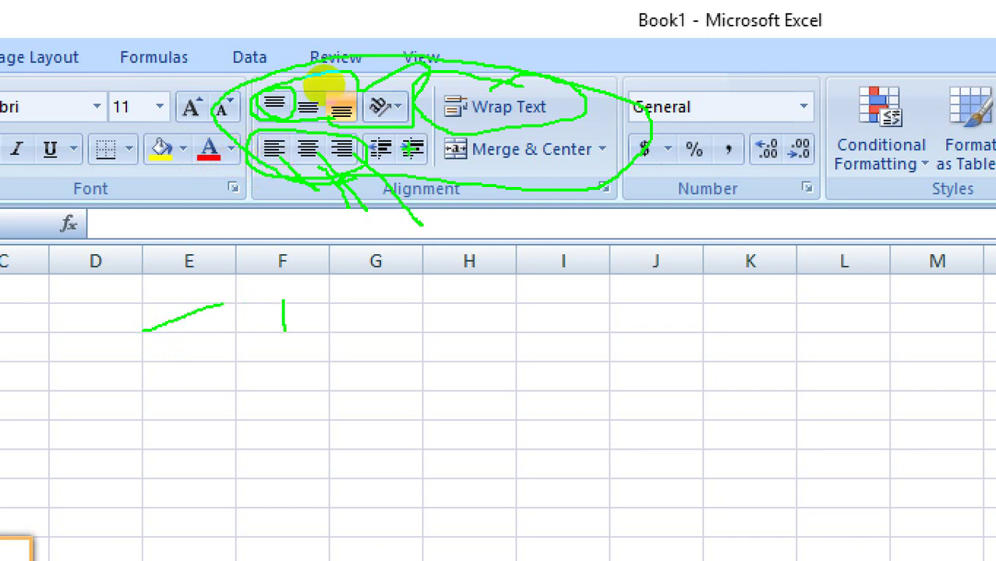
left_click(327, 49)
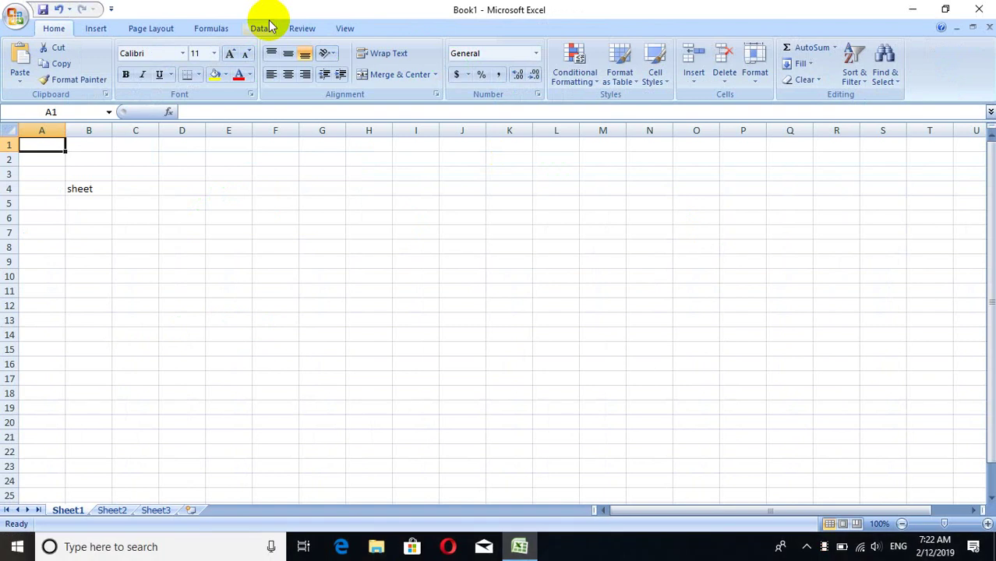
- Enlarge A1's font with four Increase Font Size clicks, undo back to 12 pt, and return to A1
left_click(230, 55)
left_click(230, 55)
left_click(230, 55)
left_click(230, 54)
left_click(231, 54)
left_click(231, 55)
left_click(231, 55)
left_click(231, 54)
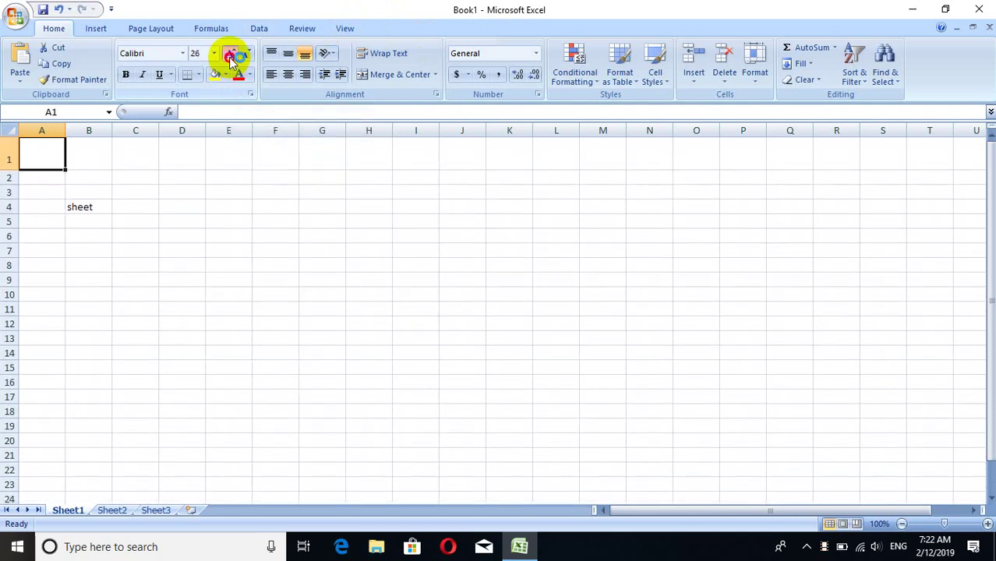
left_click(230, 55)
left_click(230, 55)
left_click(230, 54)
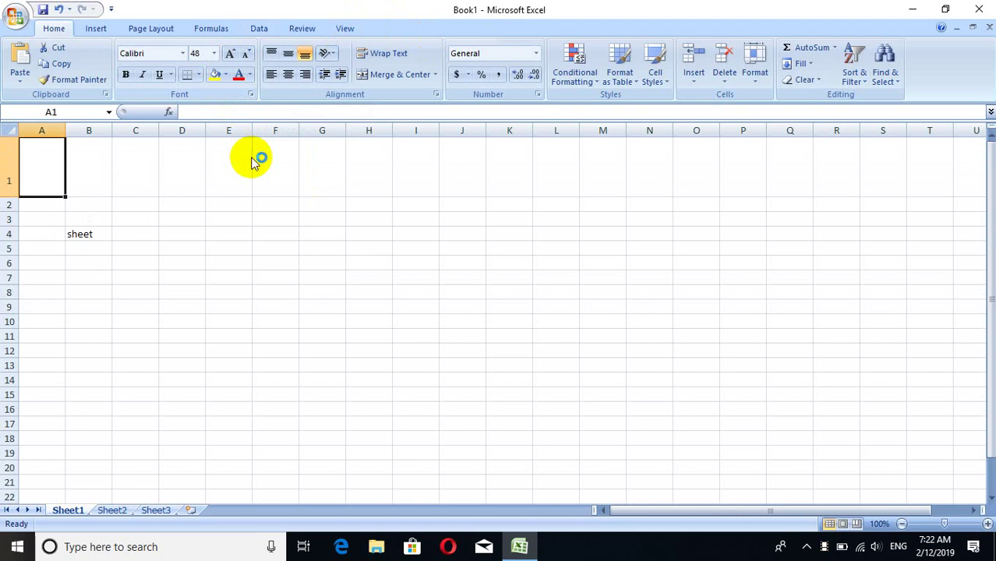
key("ctrl+z")
key("ctrl+z")
key("ctrl+z")
key("ctrl+z")
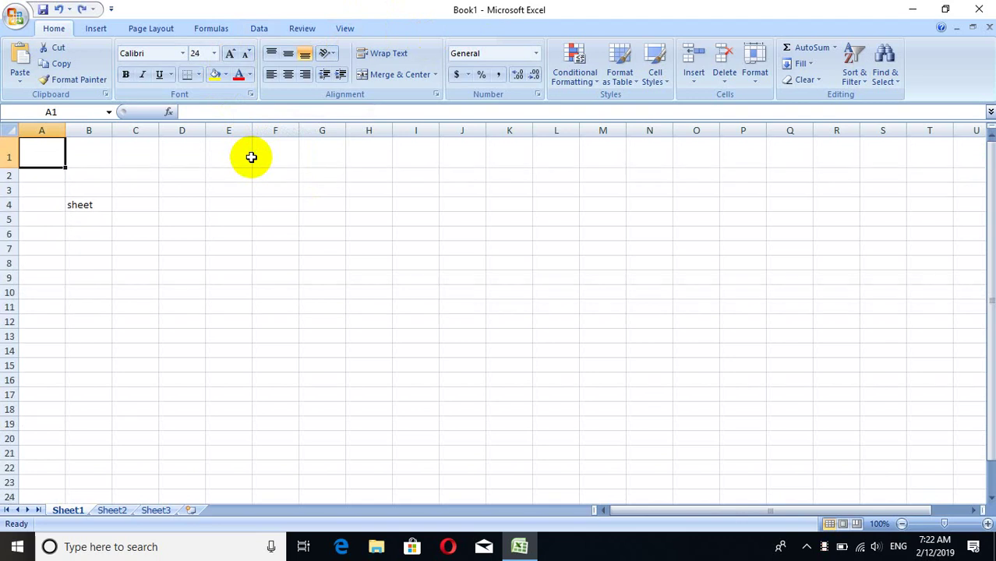
key("ctrl+z")
key("ctrl+z")
key("ctrl+z")
key("ctrl+z")
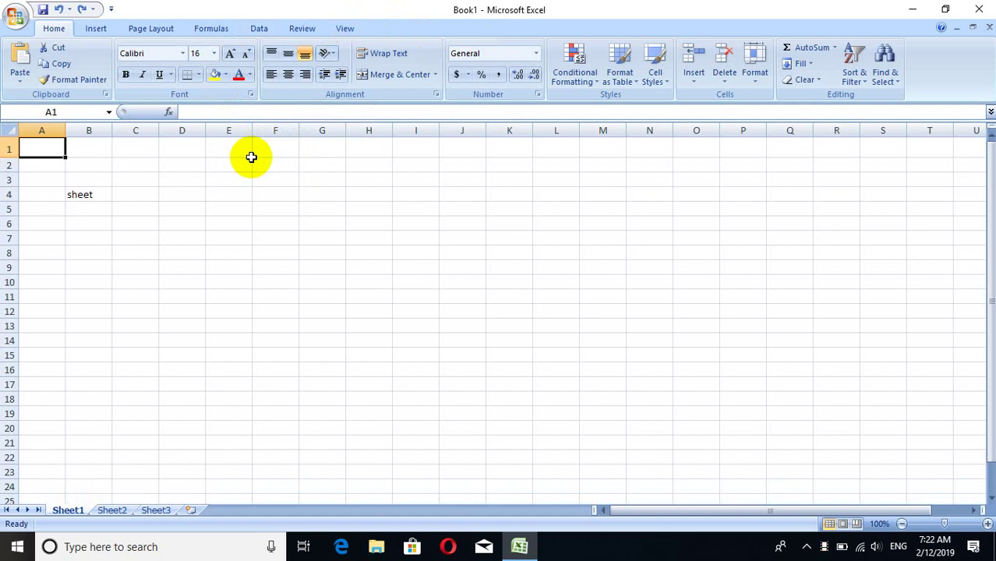
left_click(231, 205)
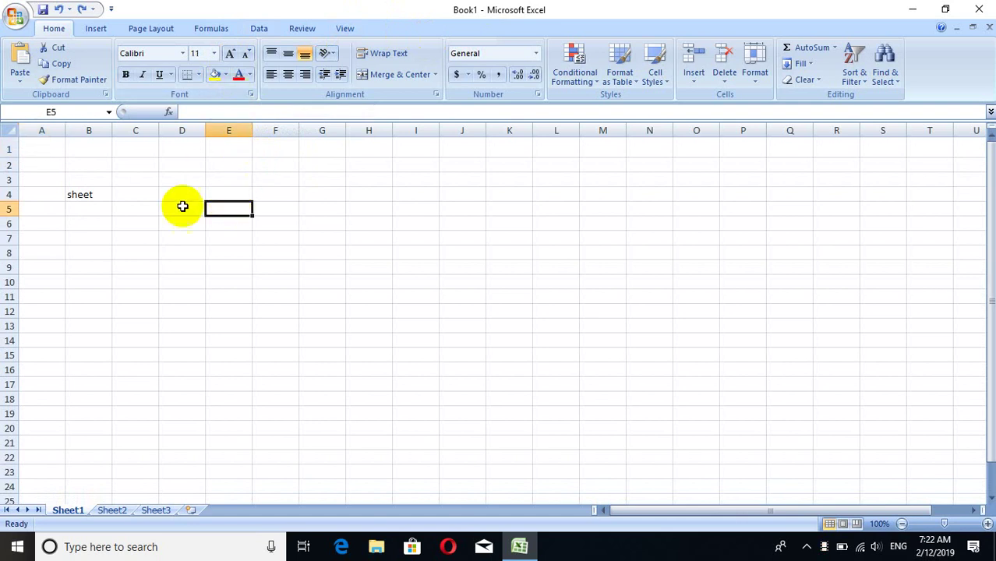
key("ctrl+Home")
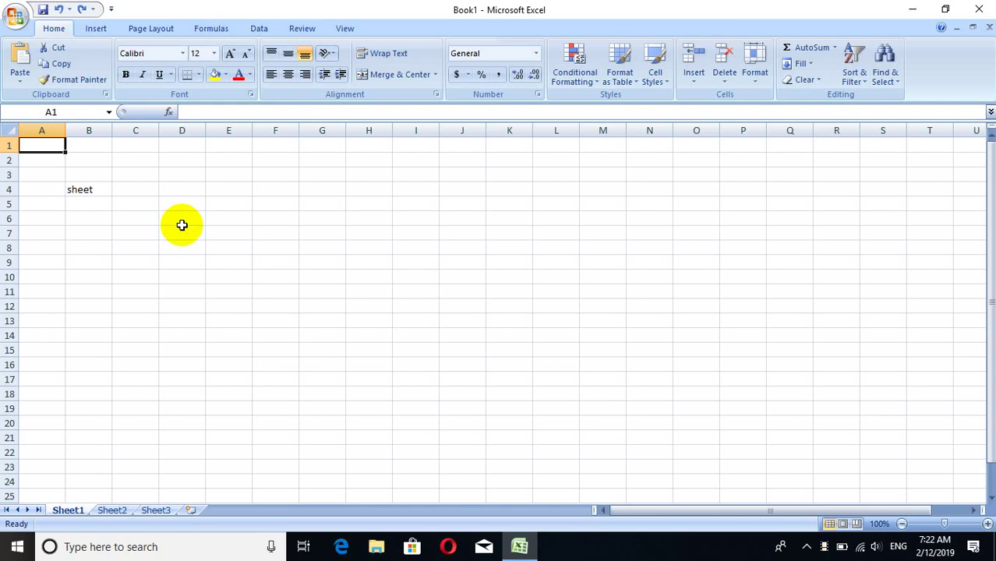
- Select the whole sheet and drag a row border to make every row 45.75 points tall
left_click(10, 130)
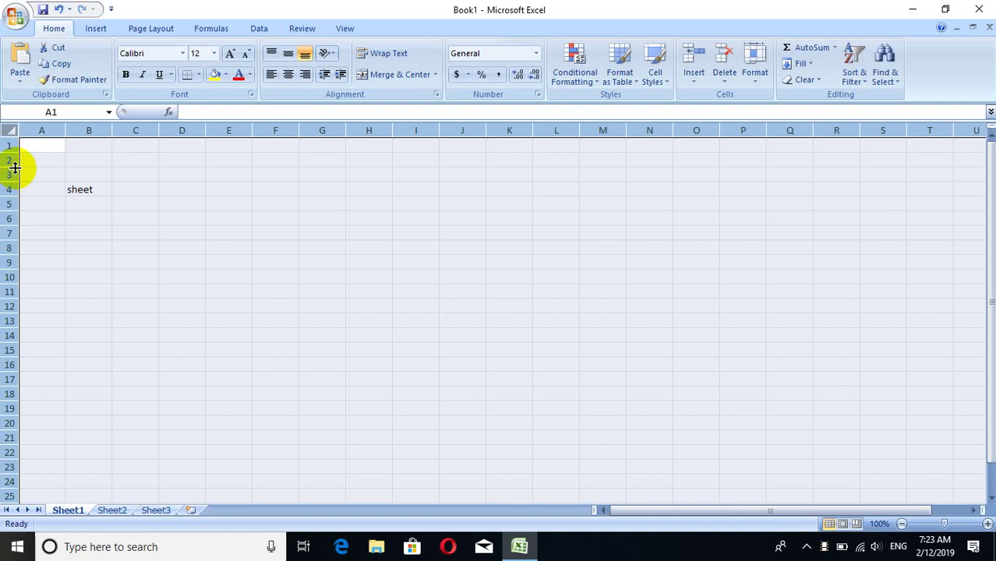
left_click_drag(15, 168, 12, 198)
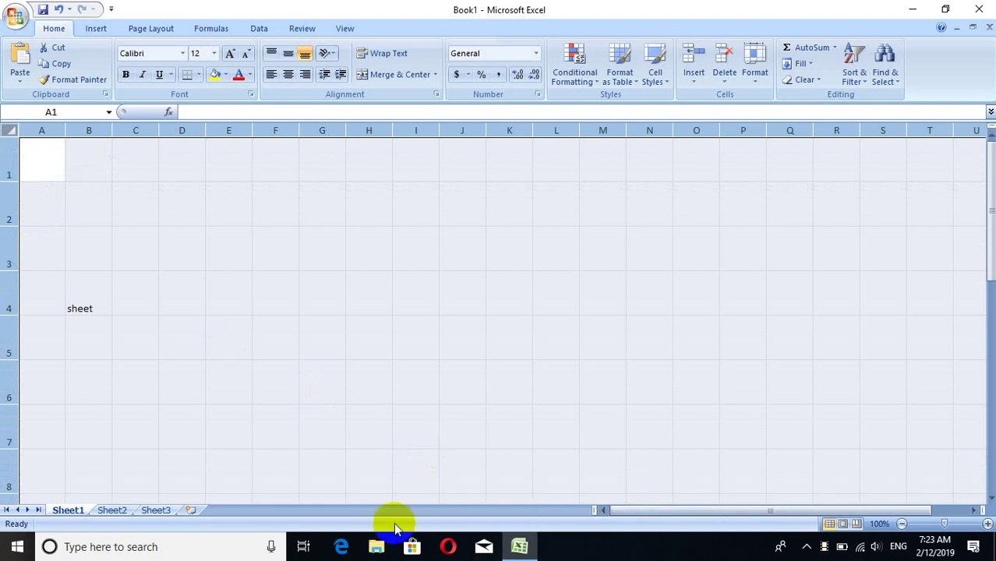
left_click(821, 549)
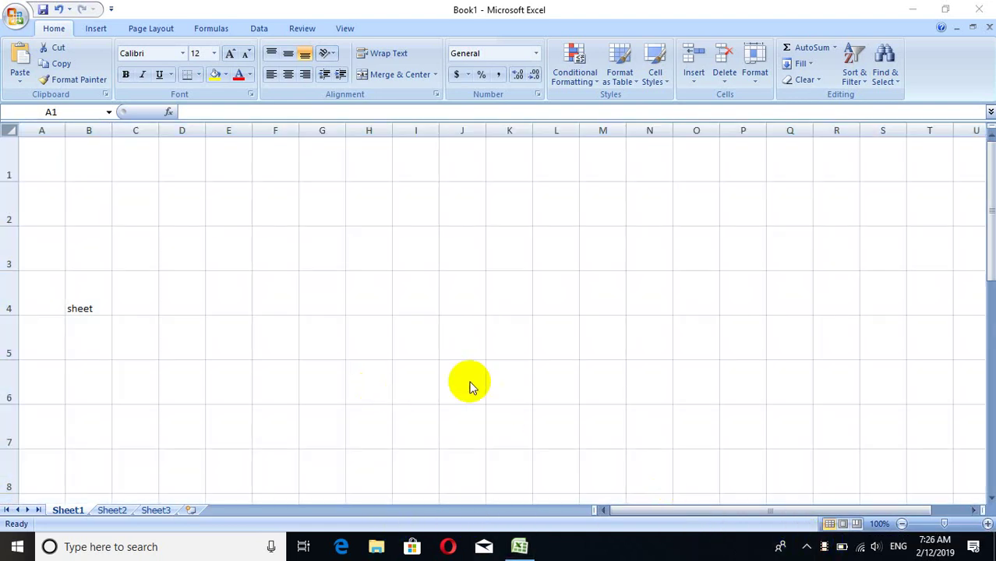
- Select the whole sheet and stretch all rows to about 74 points tall
left_click(10, 131)
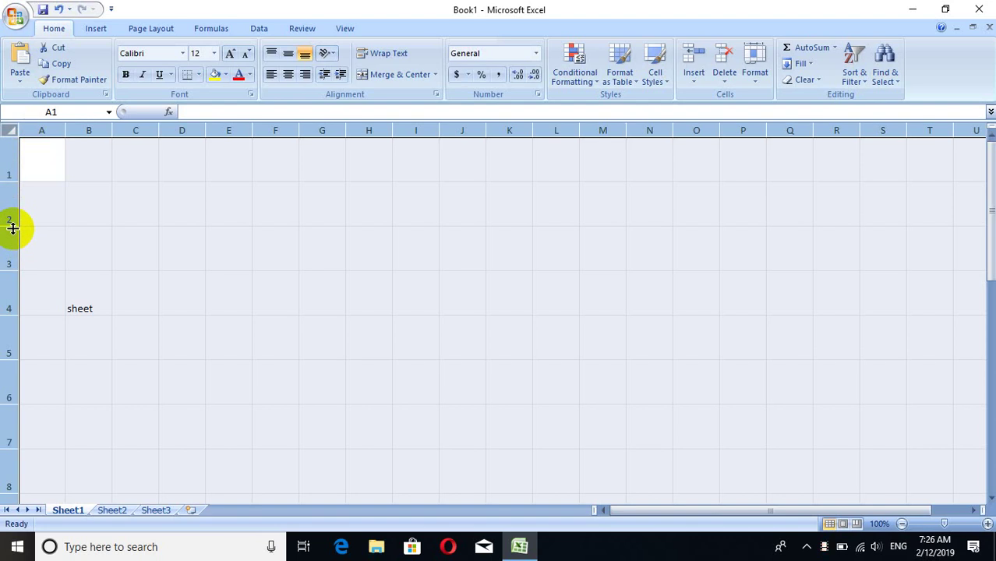
left_click_drag(12, 227, 15, 255)
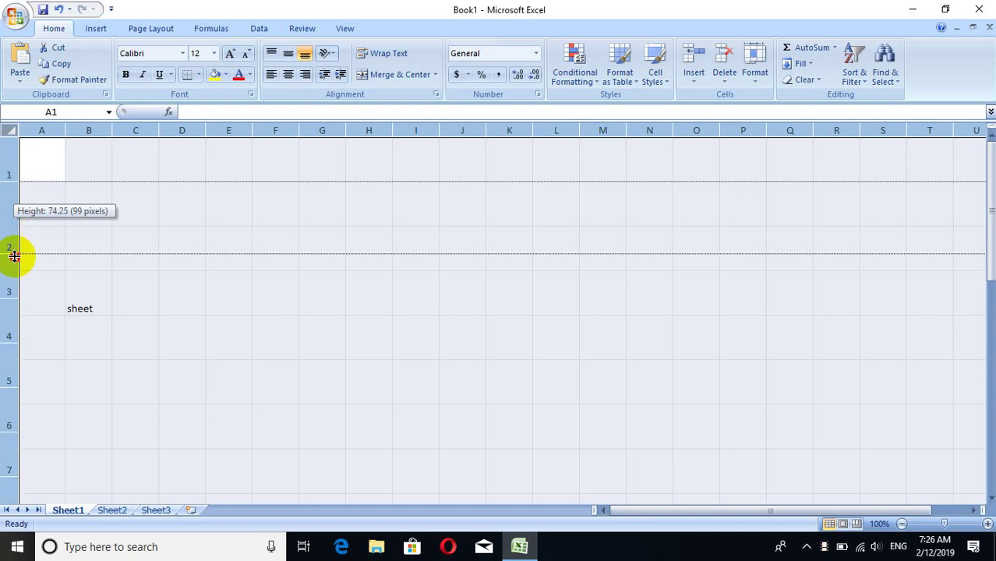
left_click_drag(15, 255, 14, 256)
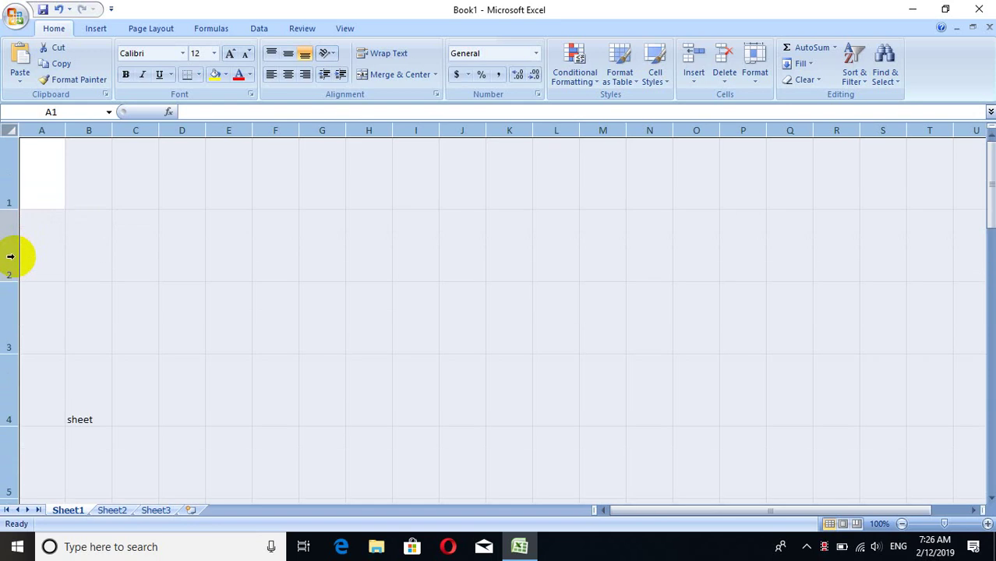
left_click(86, 182)
left_click(177, 190)
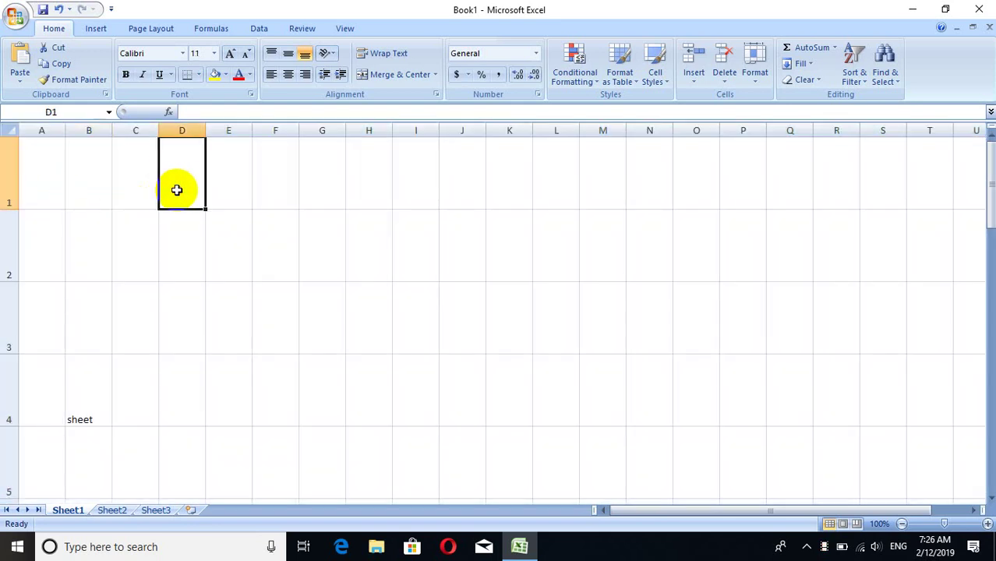
- Reselect the sheet and shrink all rows to about 32 points, then slightly smaller
left_click(9, 124)
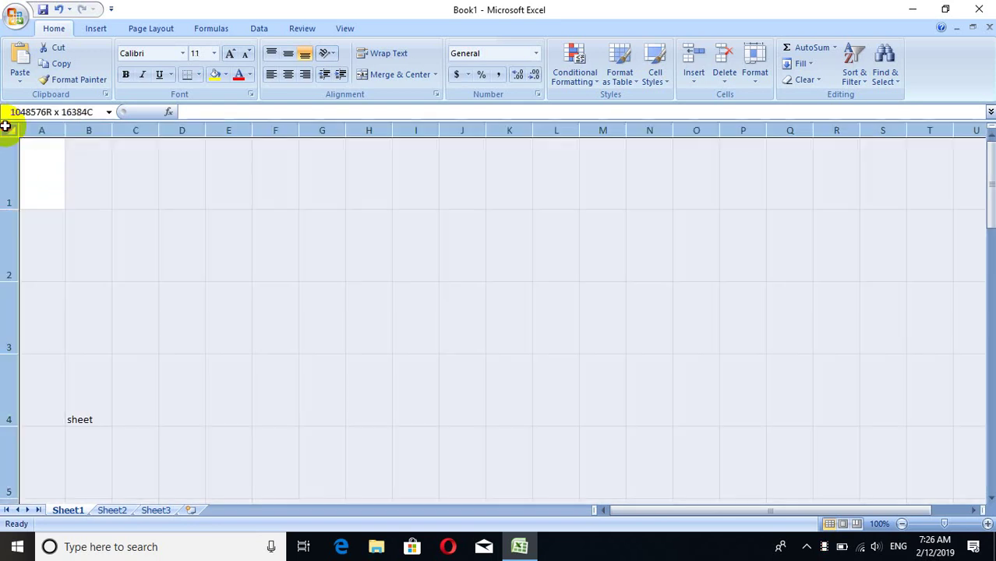
mouse_move(8, 208)
left_mouse_down()
mouse_move(6, 169)
mouse_move(6, 179)
left_mouse_up()
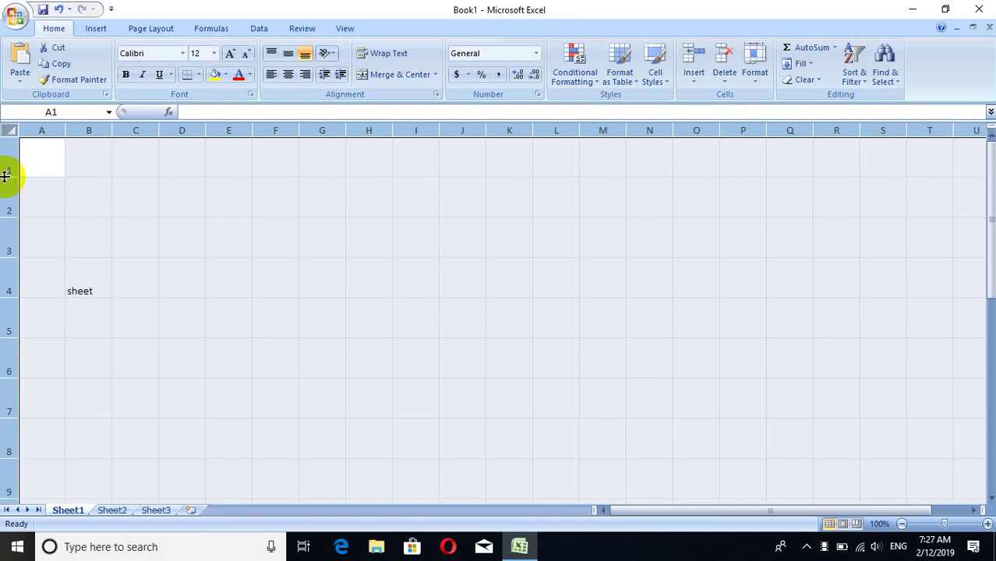
left_click(258, 212)
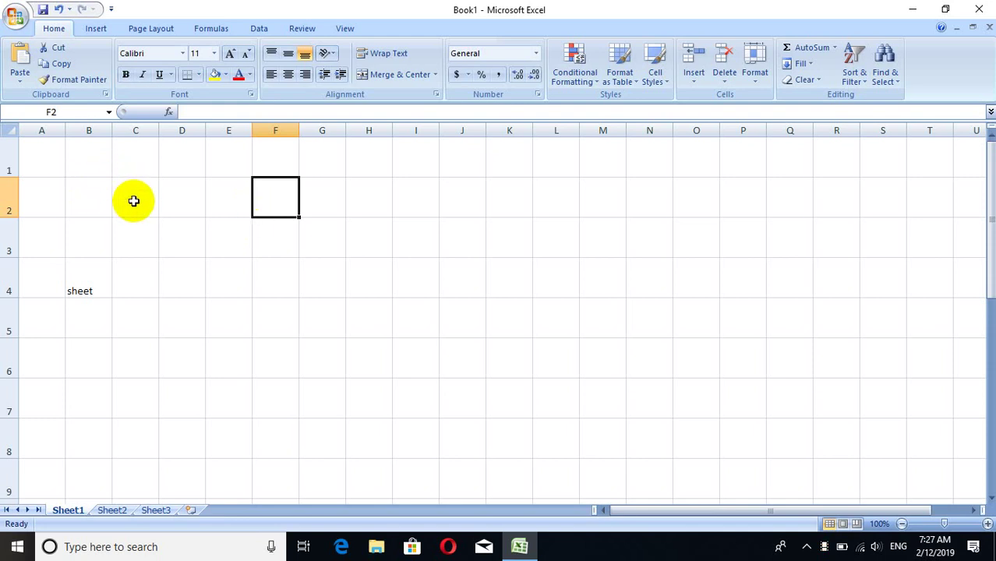
left_click(7, 129)
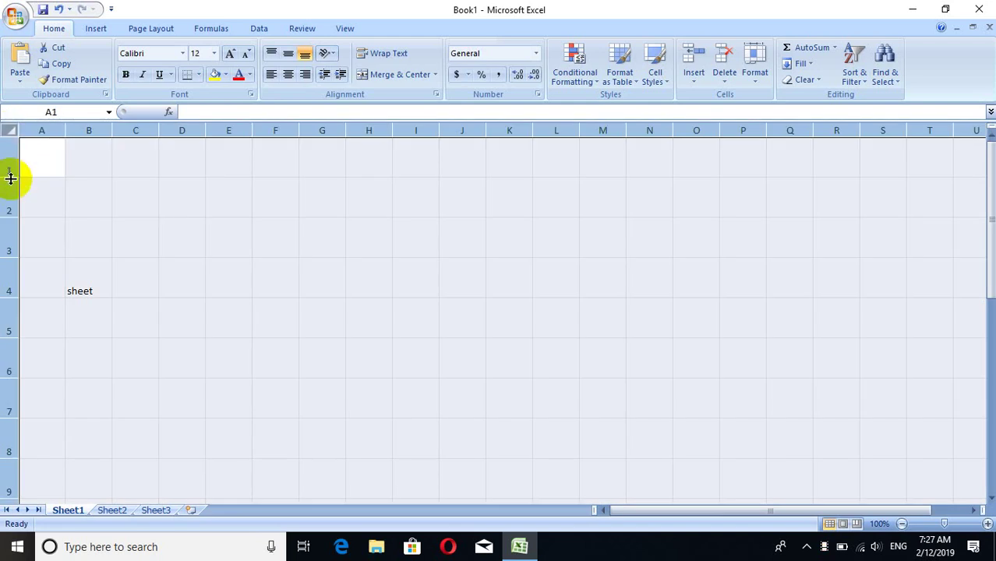
left_click_drag(7, 170, 10, 168)
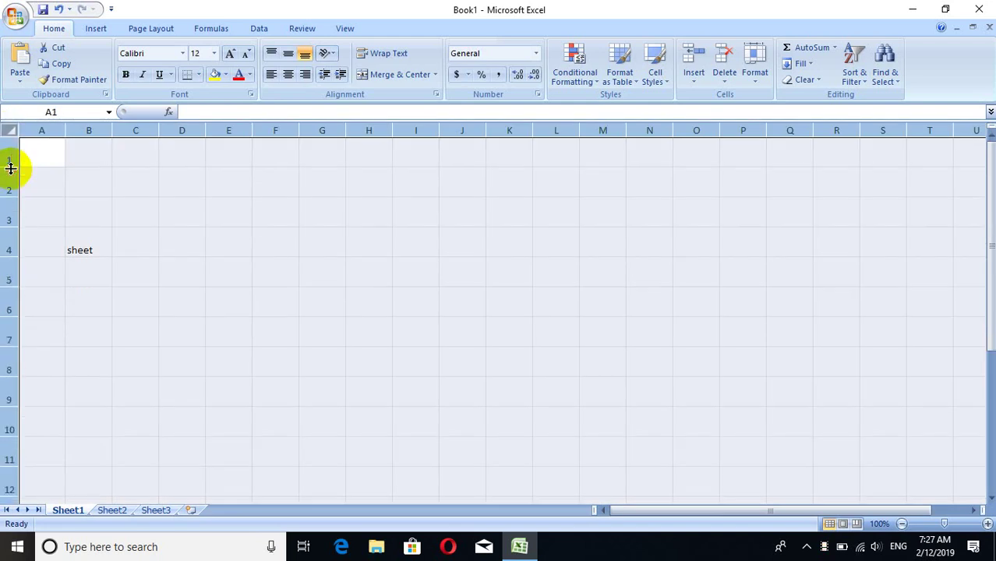
left_click(75, 158)
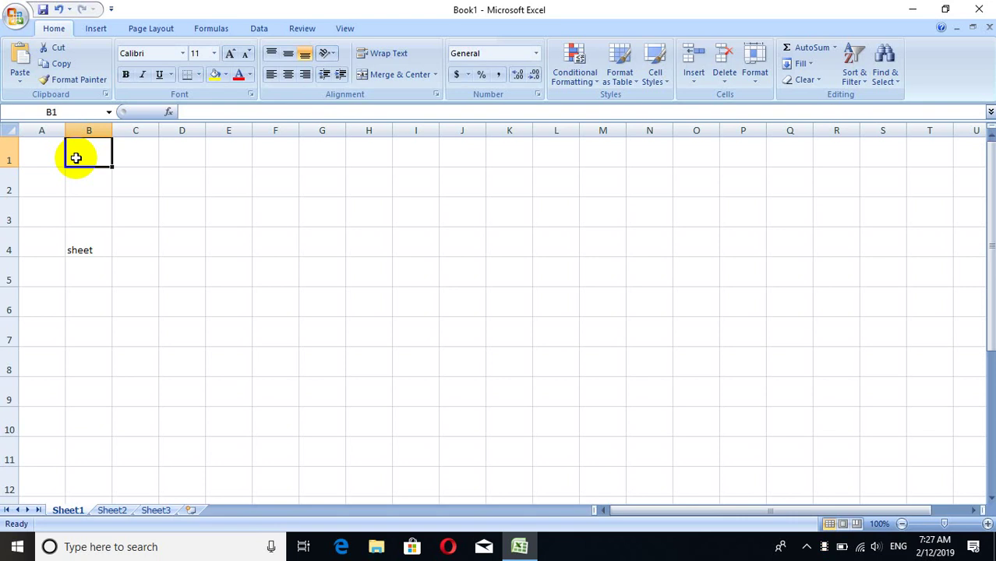
- Type the headers 'name', 'roll no', 'phone number' and 'college name' across A1:D1
key("Left")
type("name")
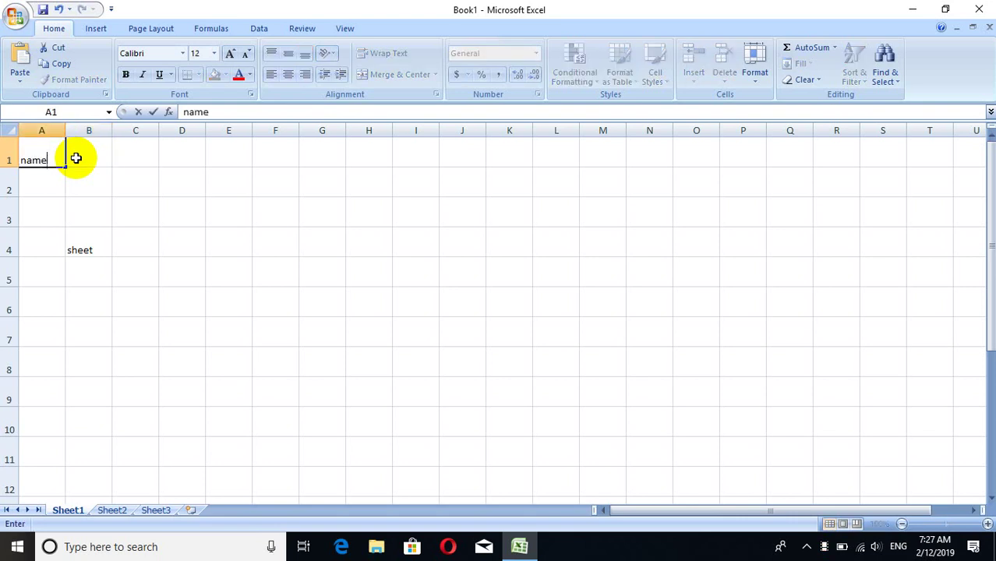
left_click(75, 158)
type("ro")
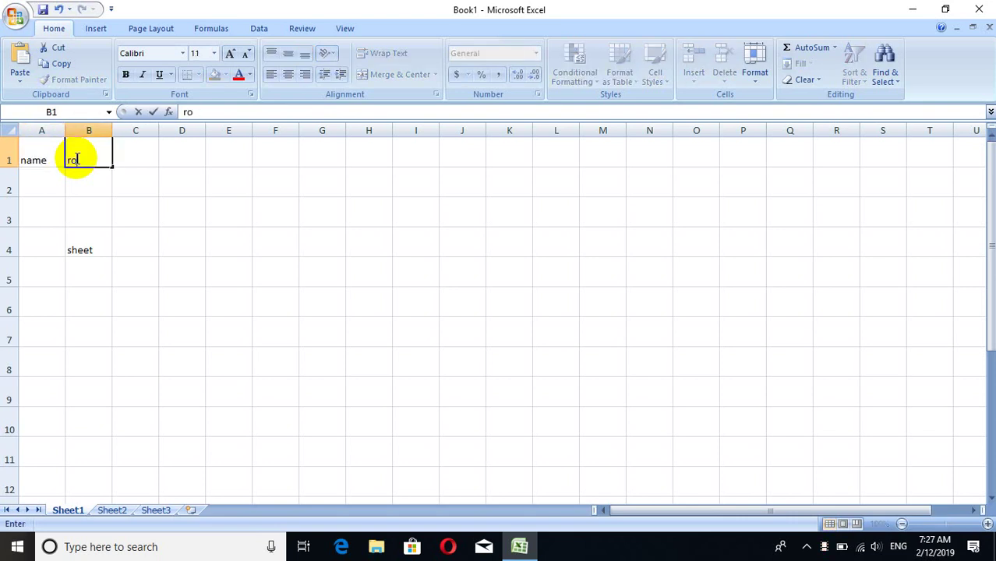
type("ll no")
key("Tab")
type("phon")
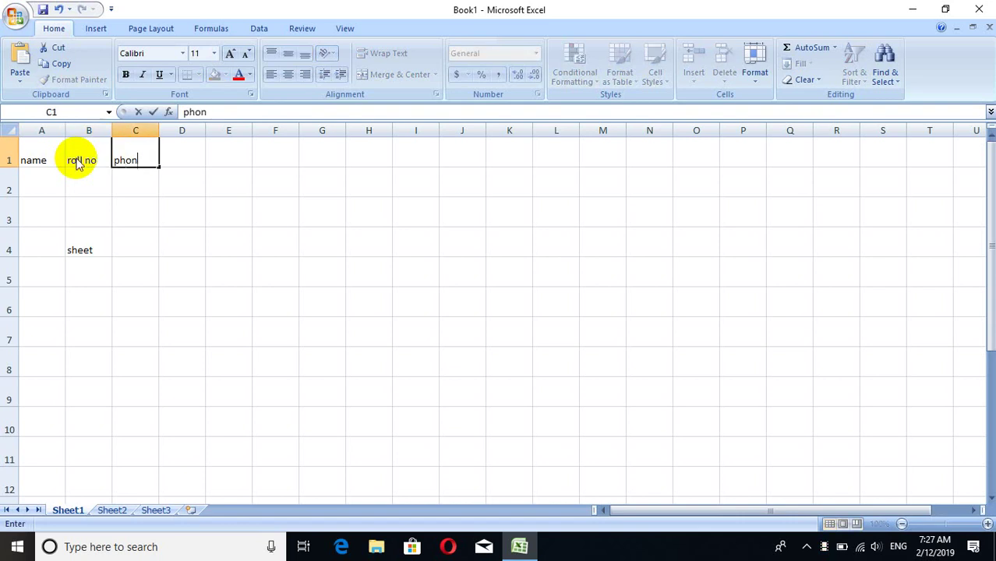
type("e no")
key("BackSpace")
type("umber")
key("Tab")
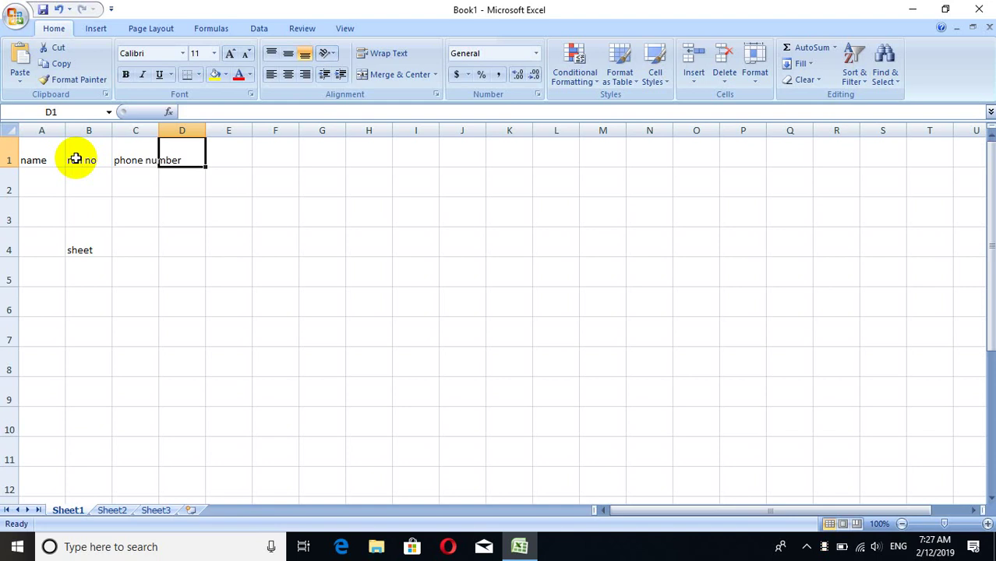
type("coll")
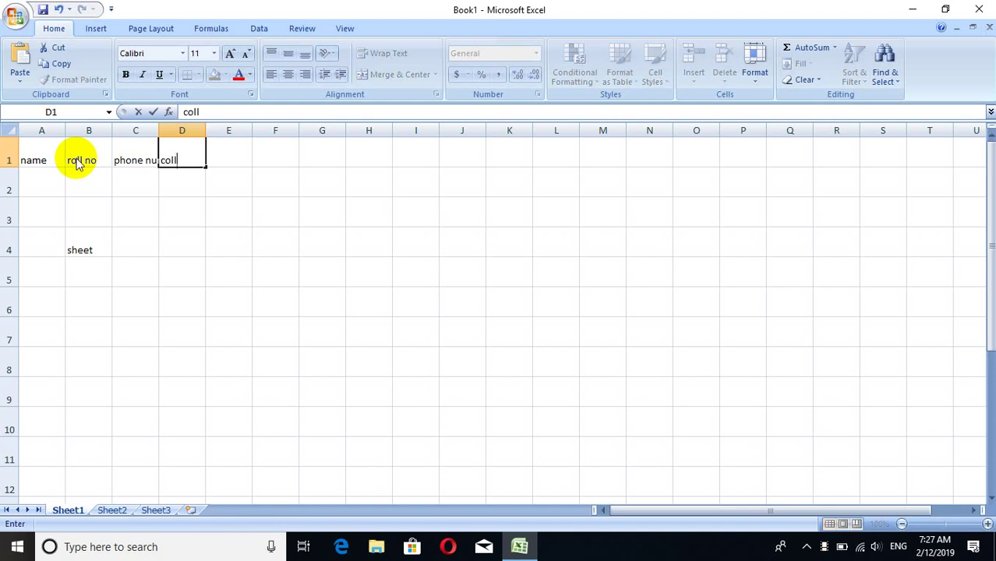
type("ege nam")
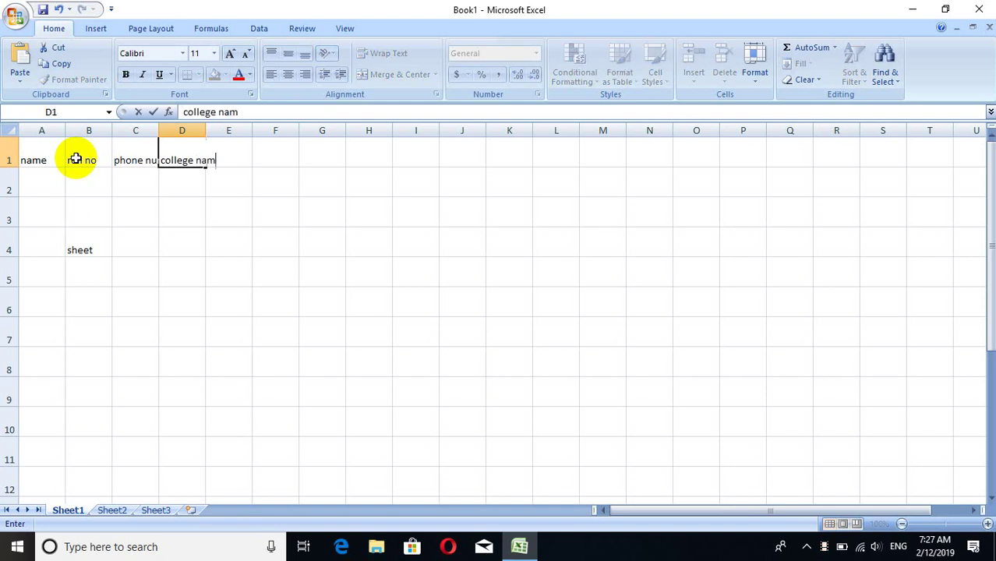
type("e")
key("Tab")
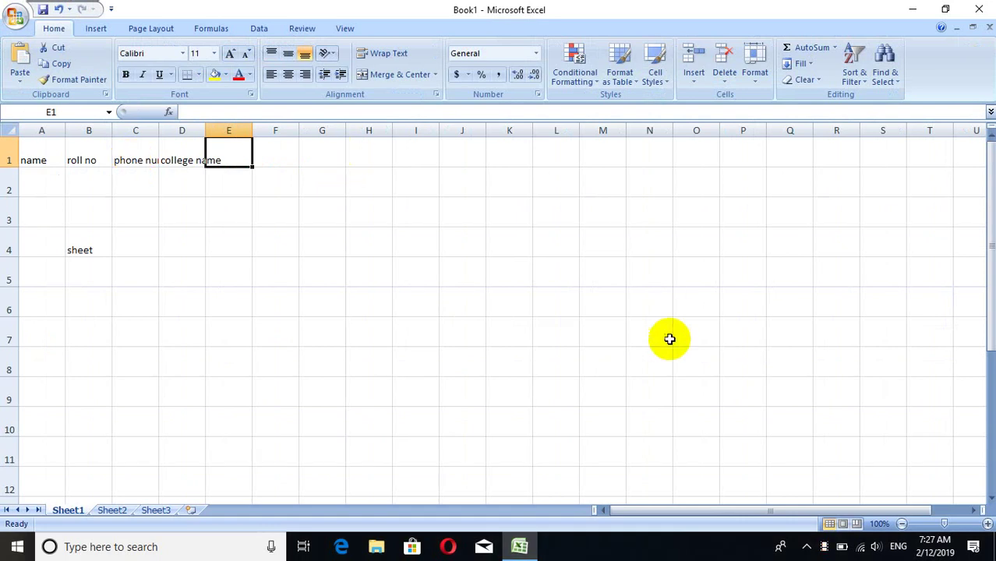
- Zoom the sheet to 150% and autofit column A to the word 'name'
left_click(987, 524)
left_click(987, 524)
left_click(986, 524)
left_click(987, 524)
left_click(987, 524)
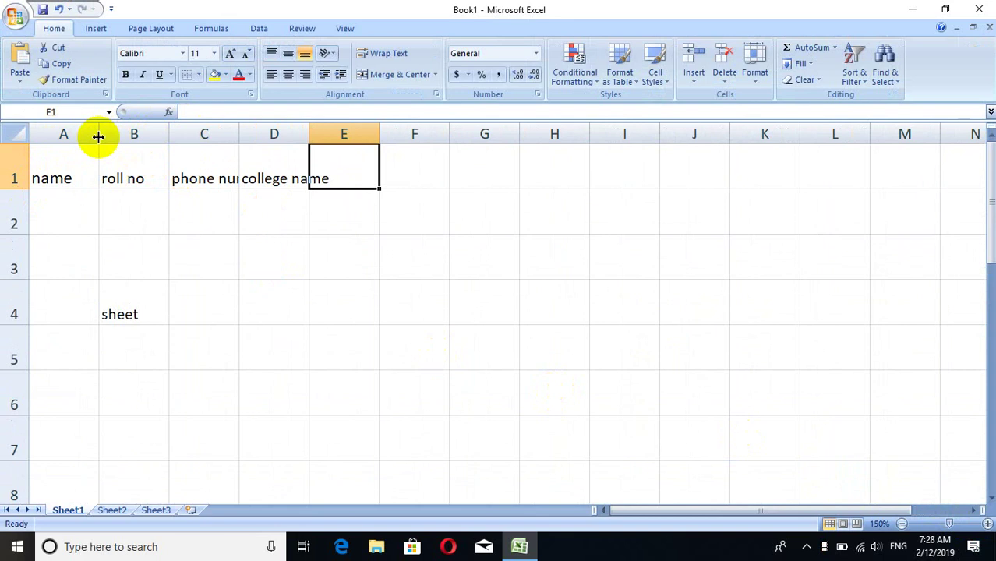
double_click(98, 136)
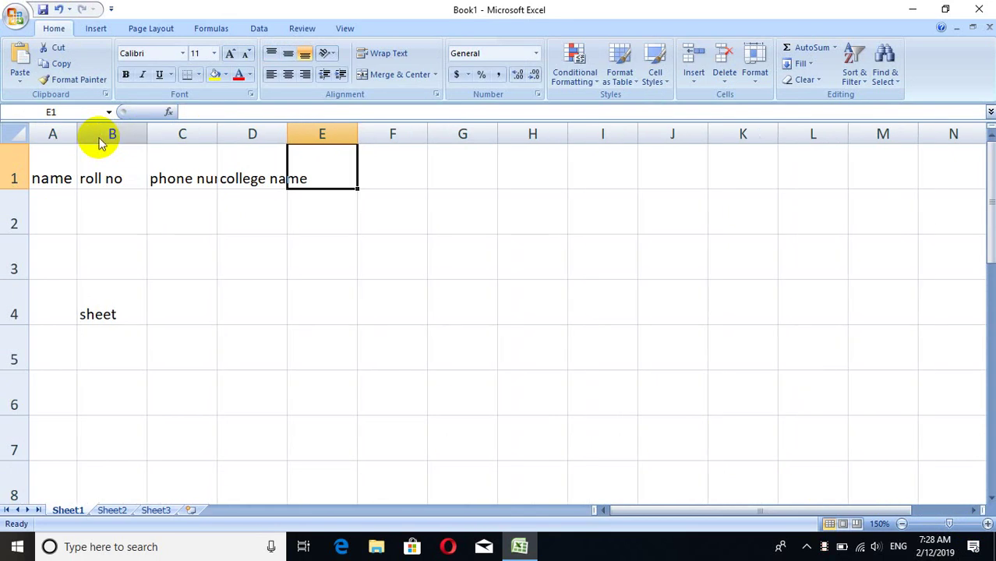
- Autofit columns B, C and D to 'roll no', 'phone number' and 'college name'
left_click(43, 162)
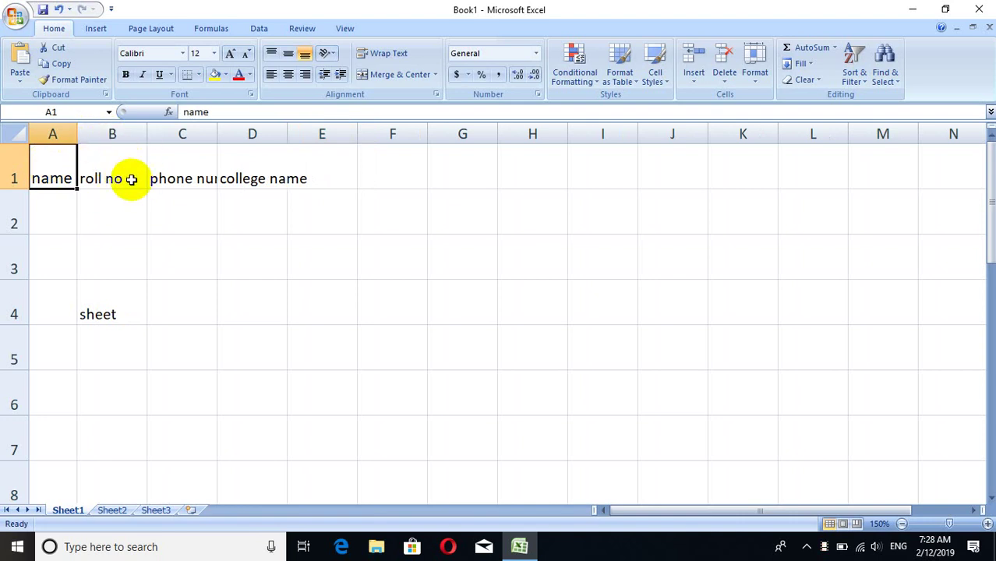
left_click_drag(146, 137, 147, 138)
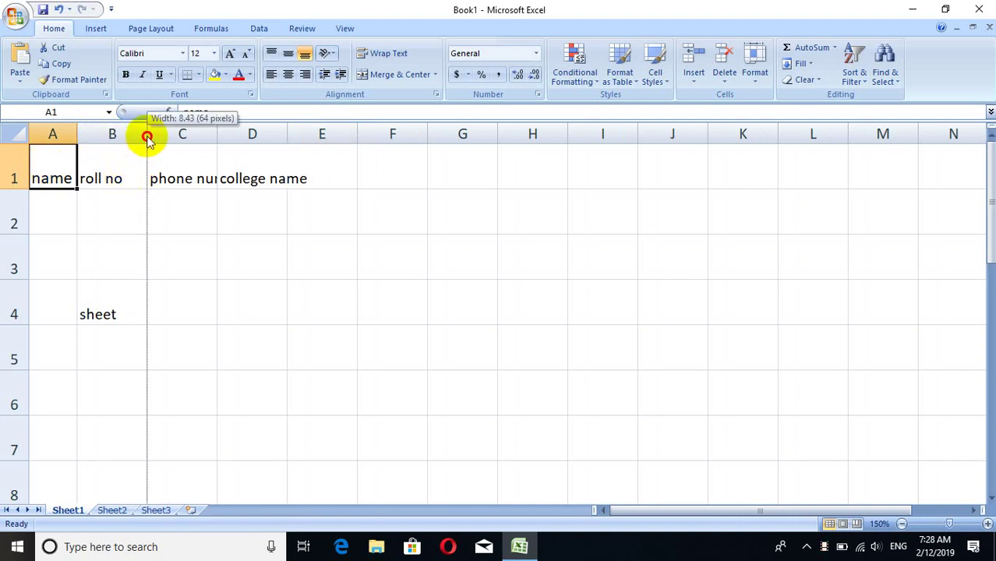
double_click(146, 137)
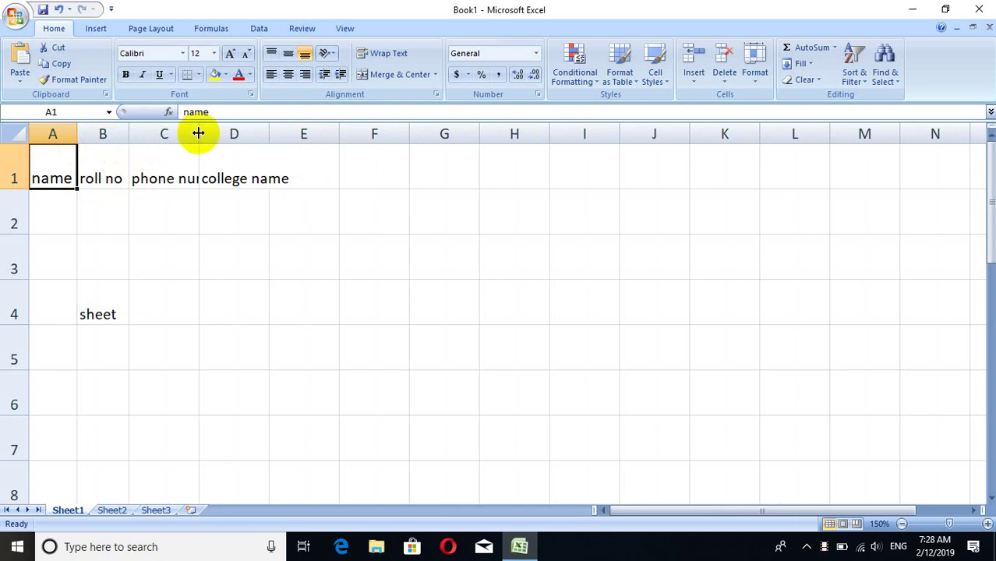
double_click(199, 134)
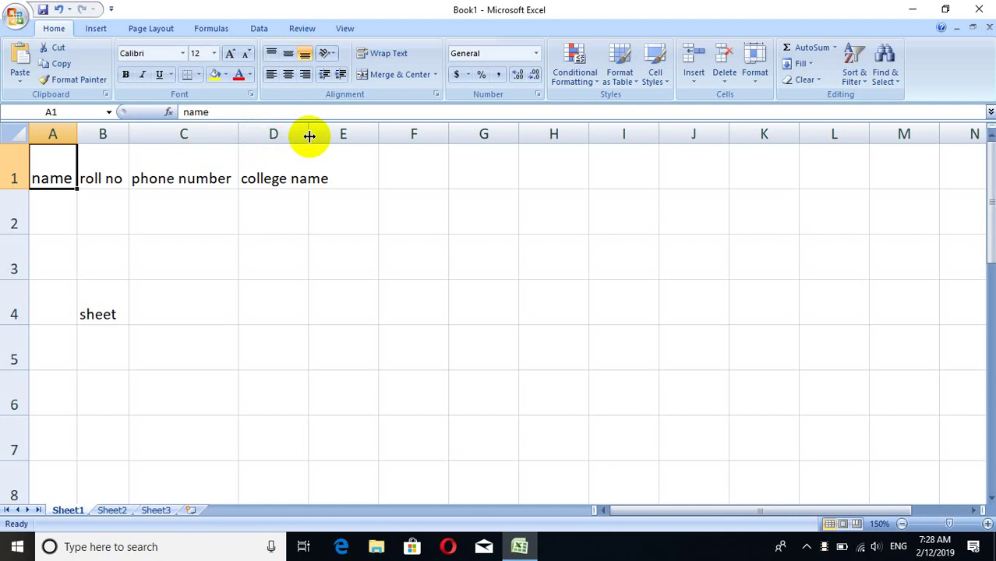
double_click(310, 136)
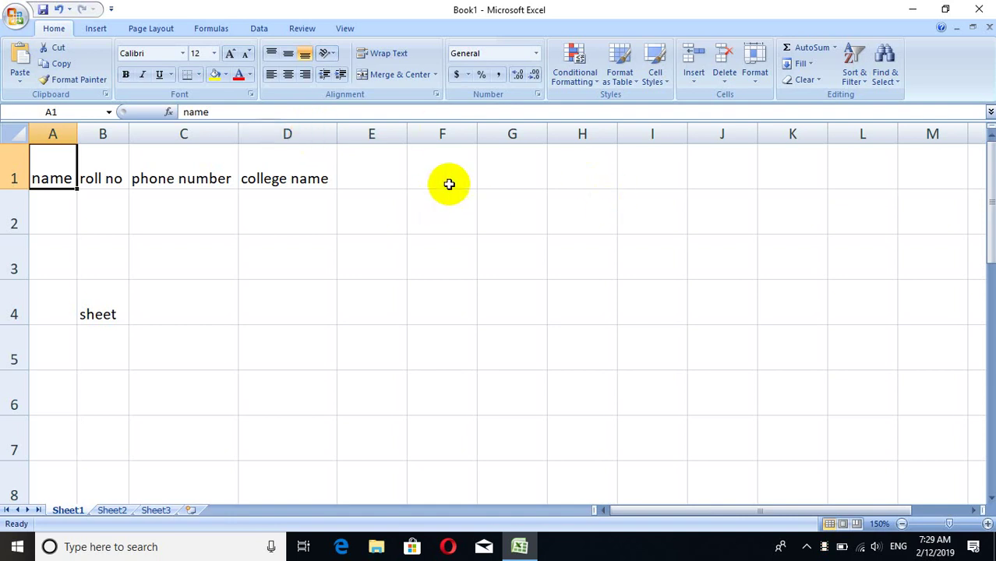
- Enter 'full marks' in E1 and merge and centre it across E1:F1
left_click(382, 170)
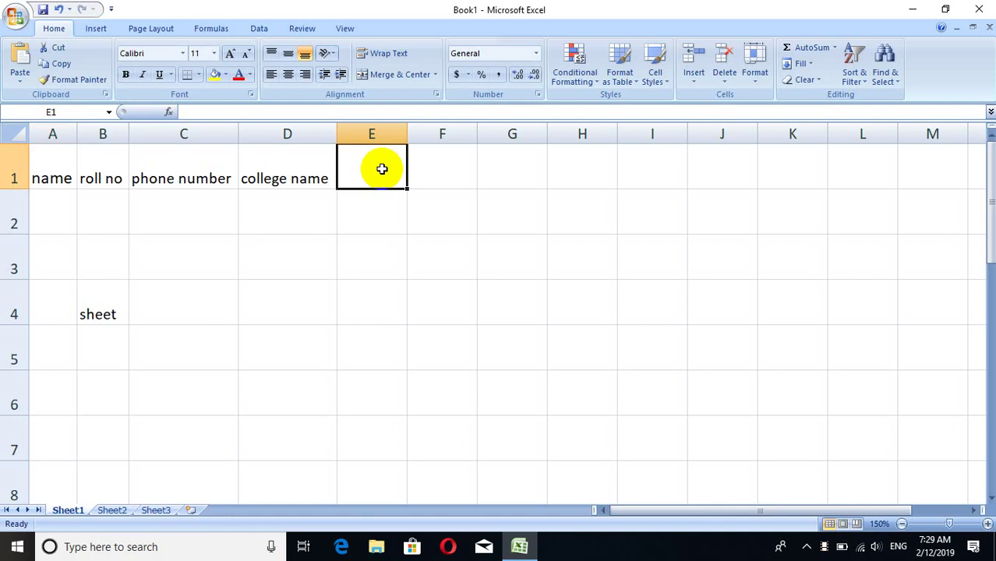
type("f")
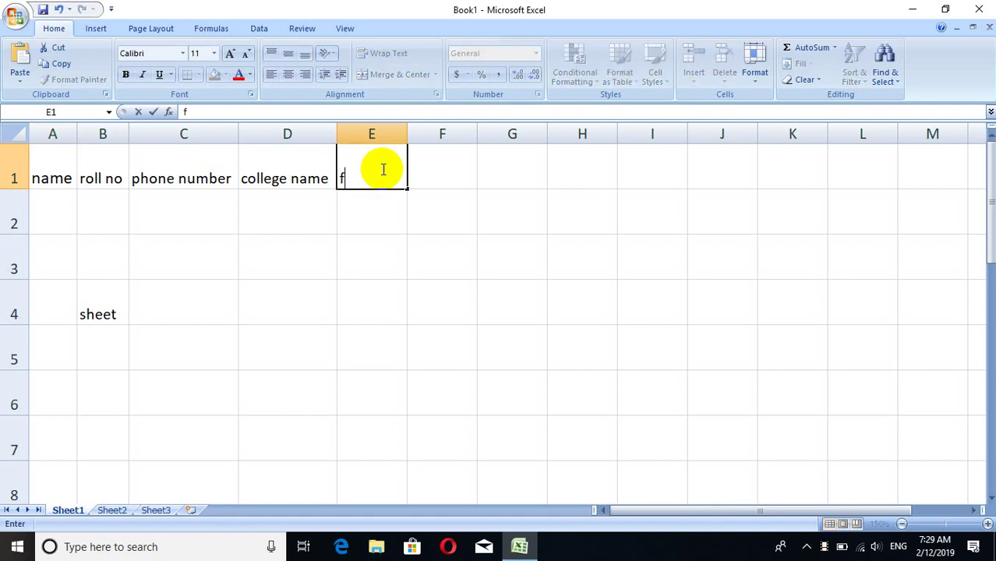
type("ull marks")
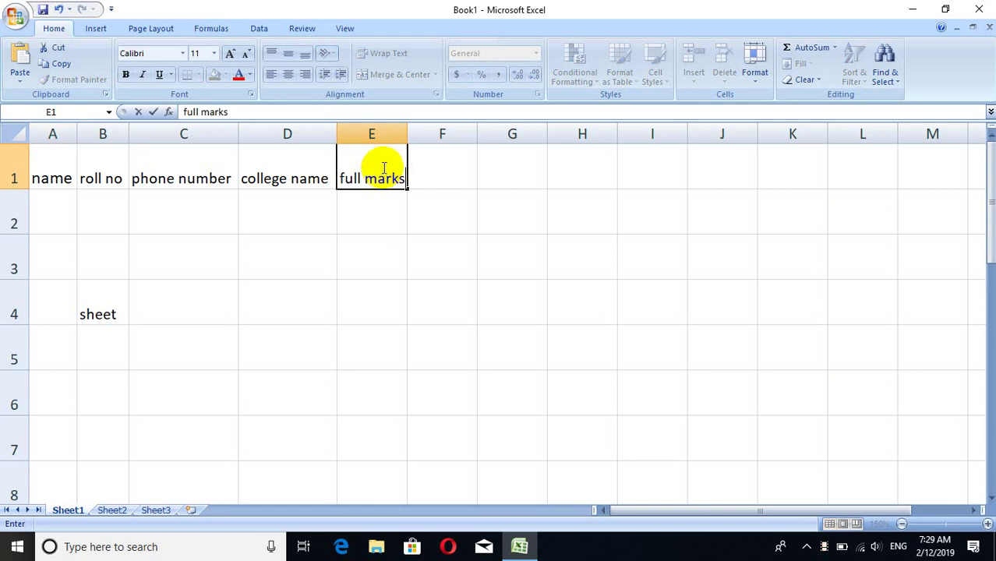
left_click(430, 168)
left_click_drag(364, 162, 446, 165)
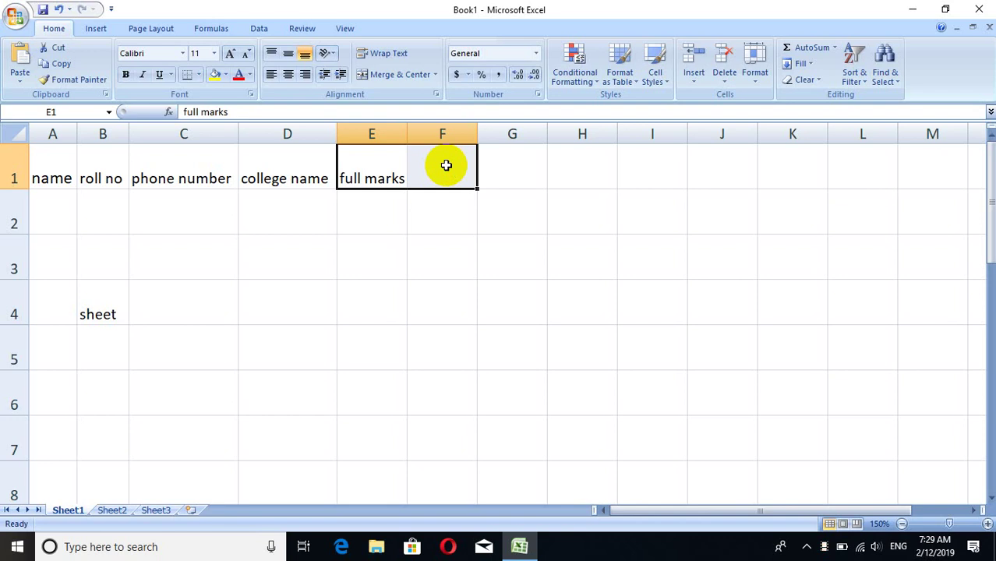
left_click(385, 75)
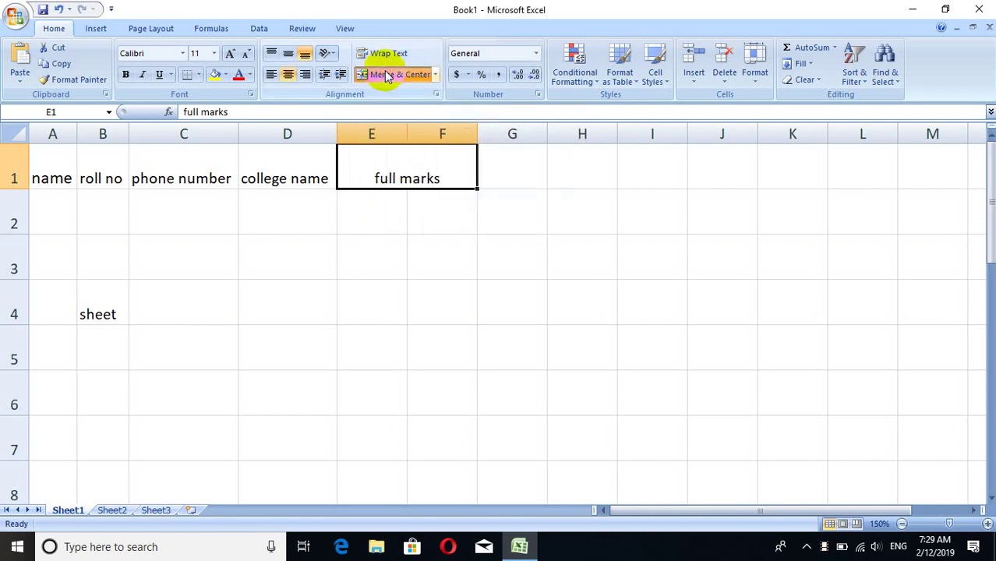
- Unmerge and re-merge E1:F1, then check the merge options without changing them
left_click(370, 195)
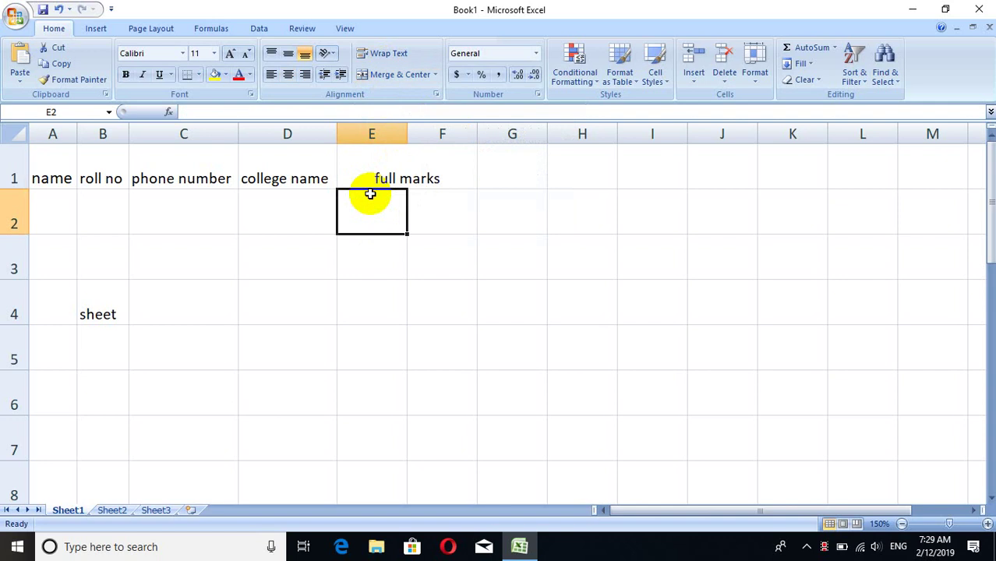
left_click(432, 164)
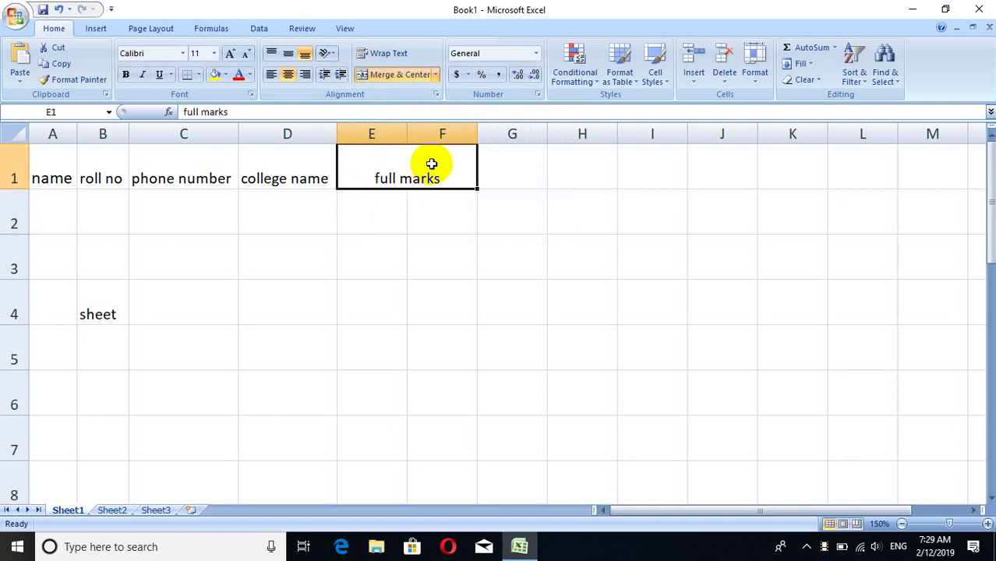
left_click(403, 78)
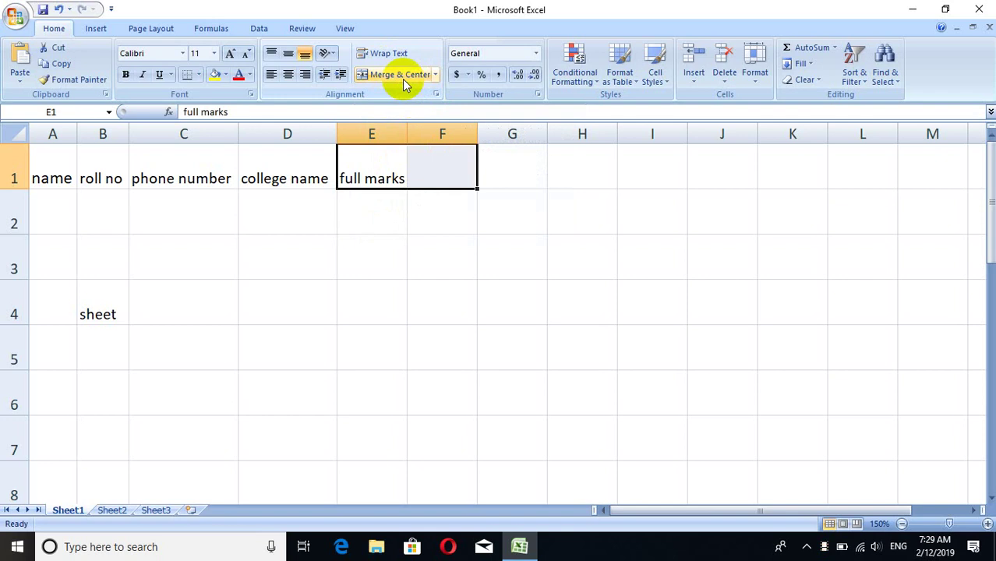
left_click(404, 81)
left_click(370, 217)
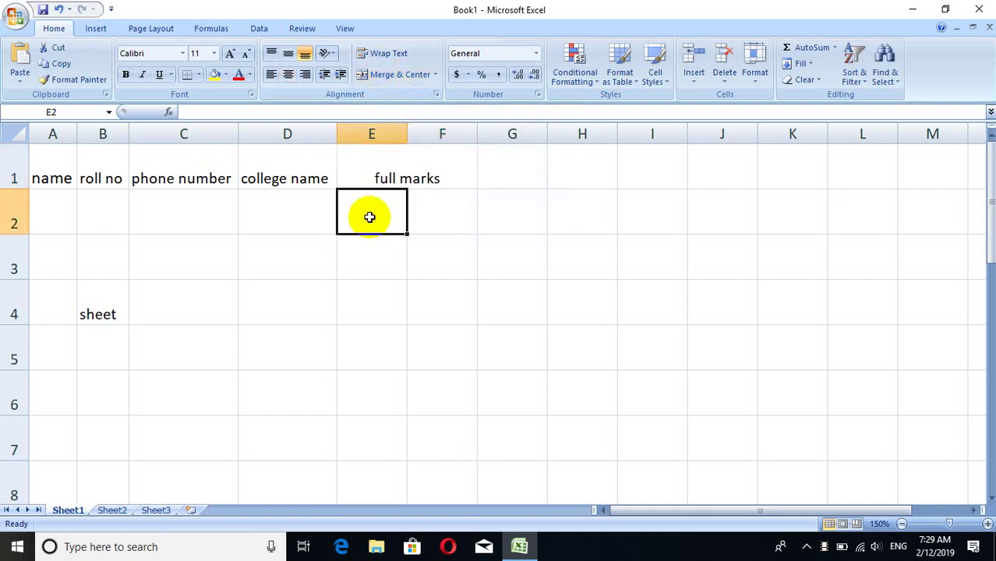
left_click(380, 170)
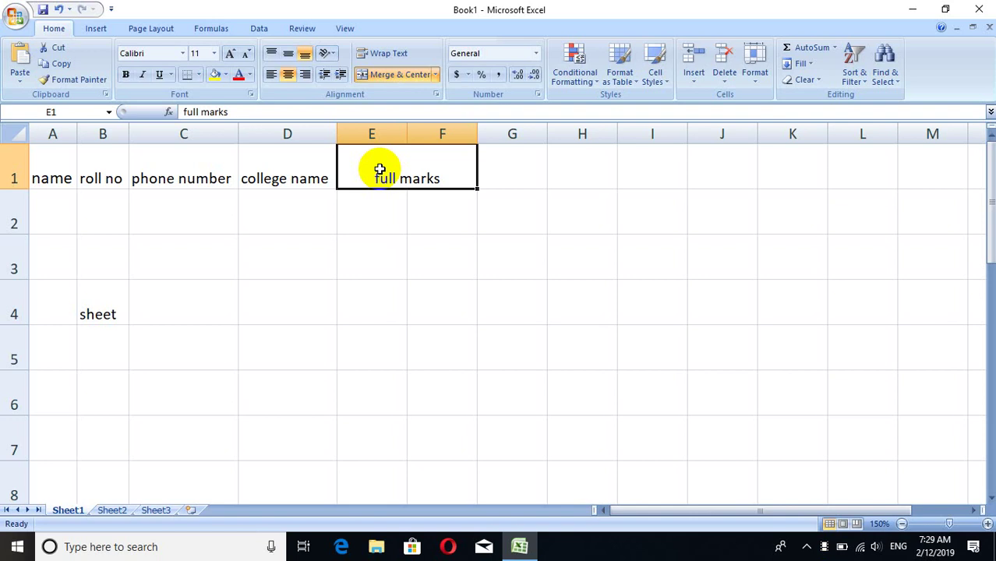
left_click(435, 75)
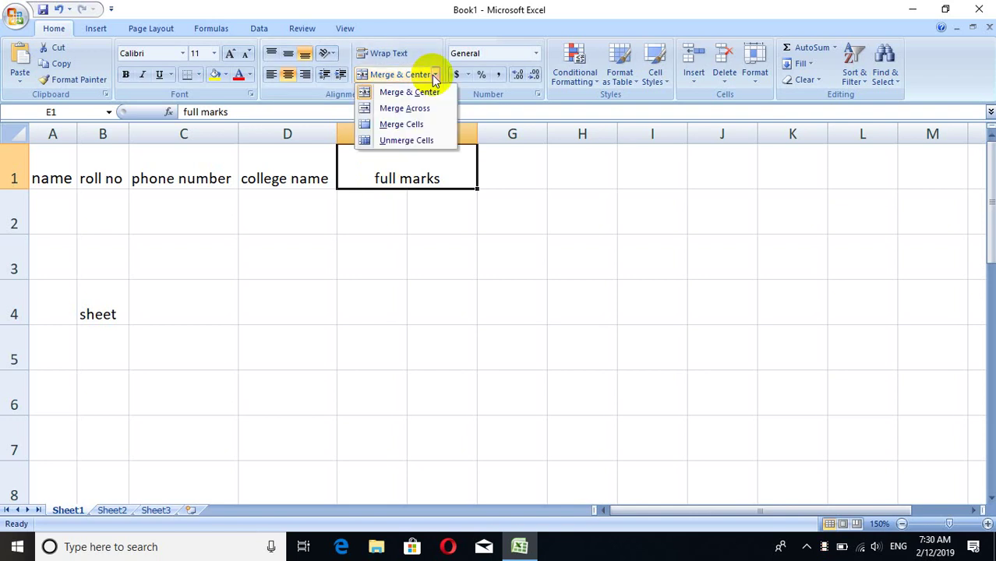
left_click(434, 75)
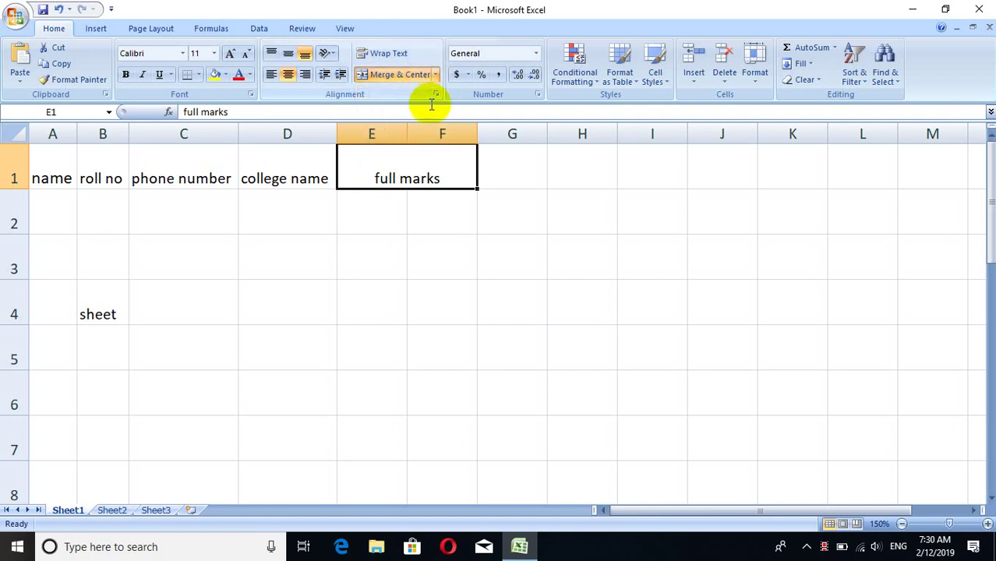
- Open Format Cells for merged E1:F1, look through each tab, and cancel without changes
right_click(440, 171)
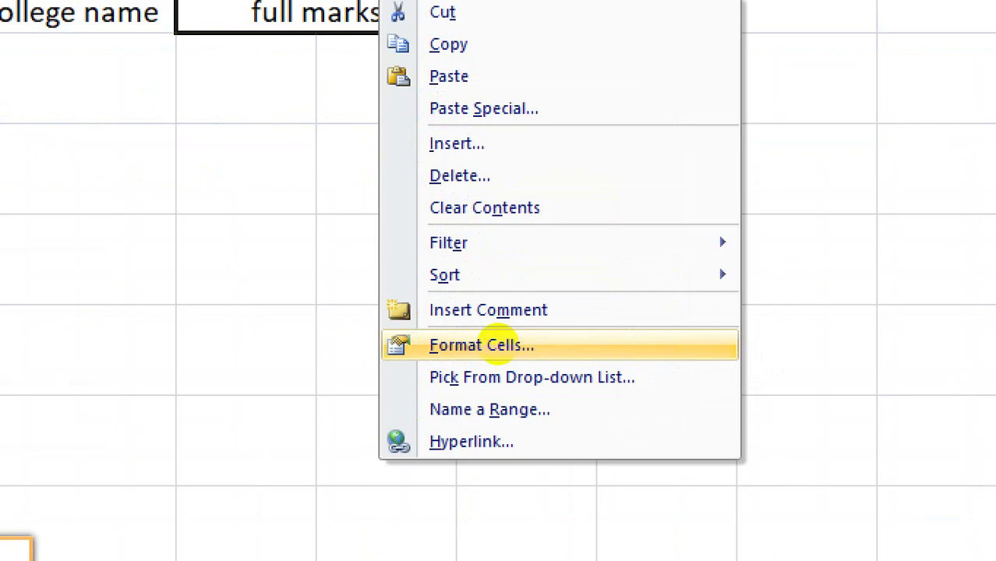
key("Escape")
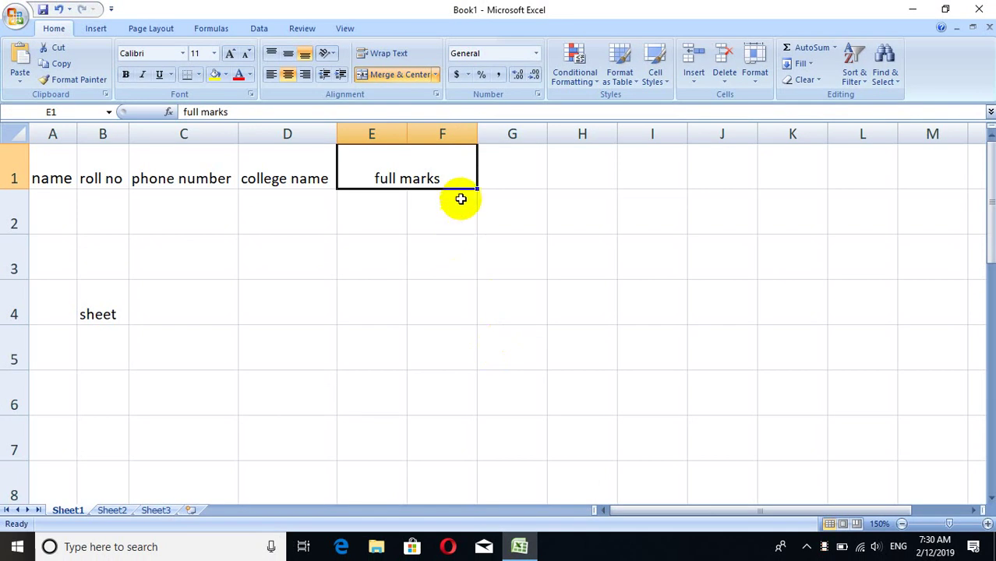
right_click(454, 164)
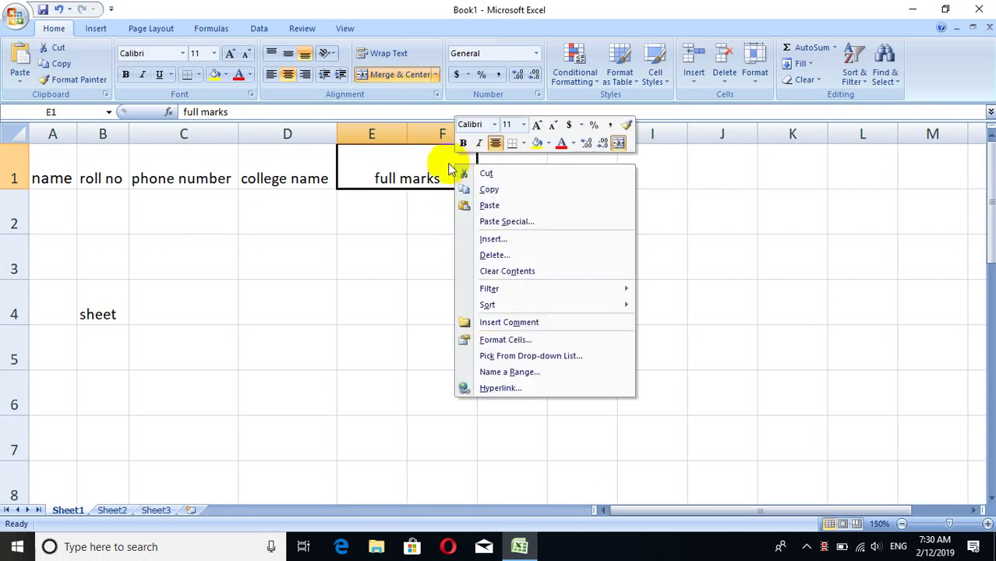
left_click(507, 340)
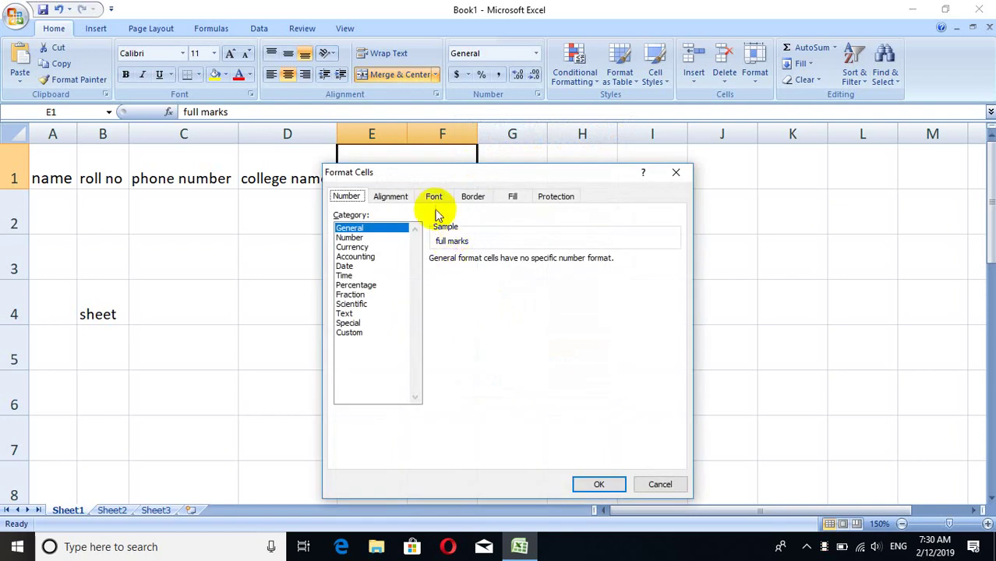
left_click(380, 201)
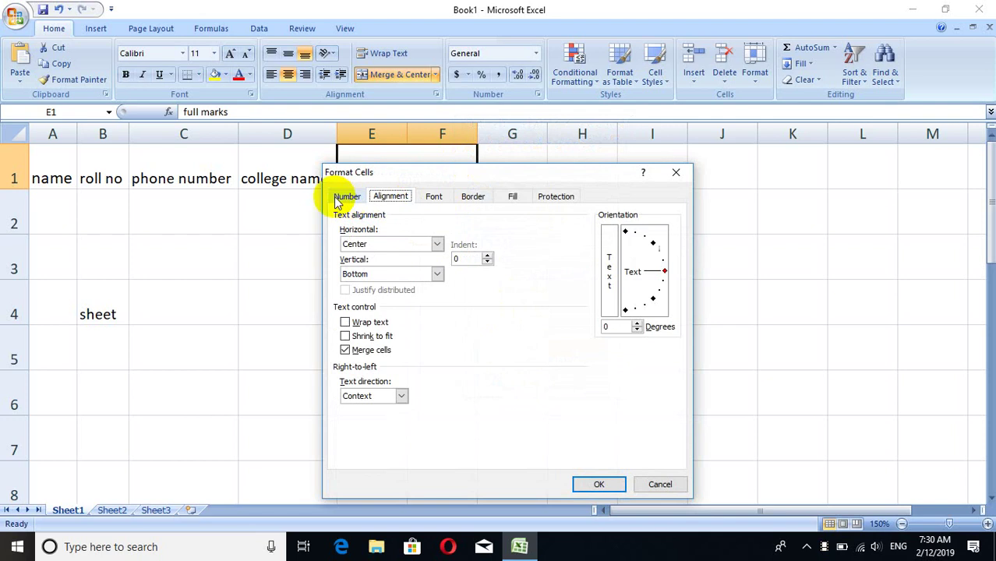
left_click(346, 198)
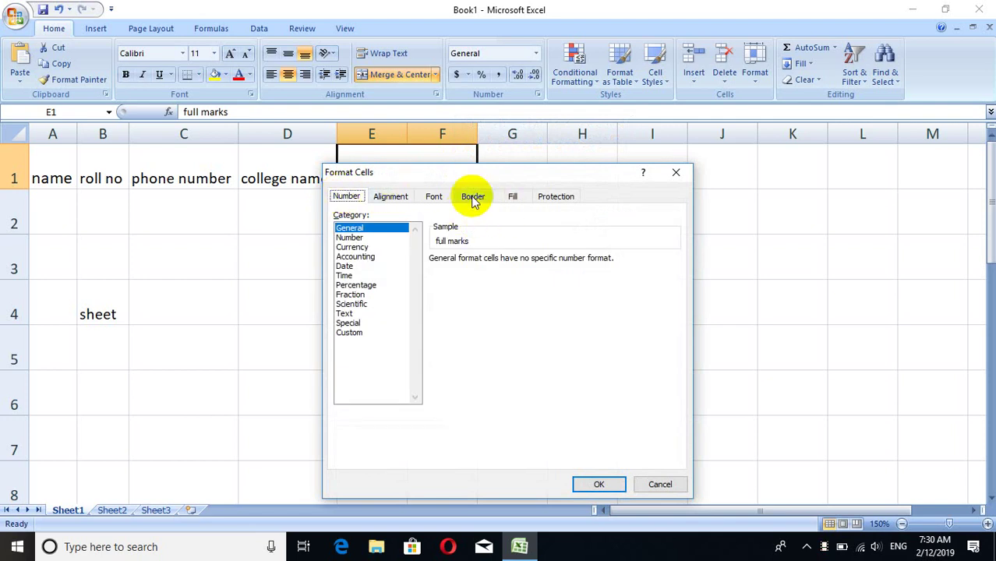
left_click(432, 200)
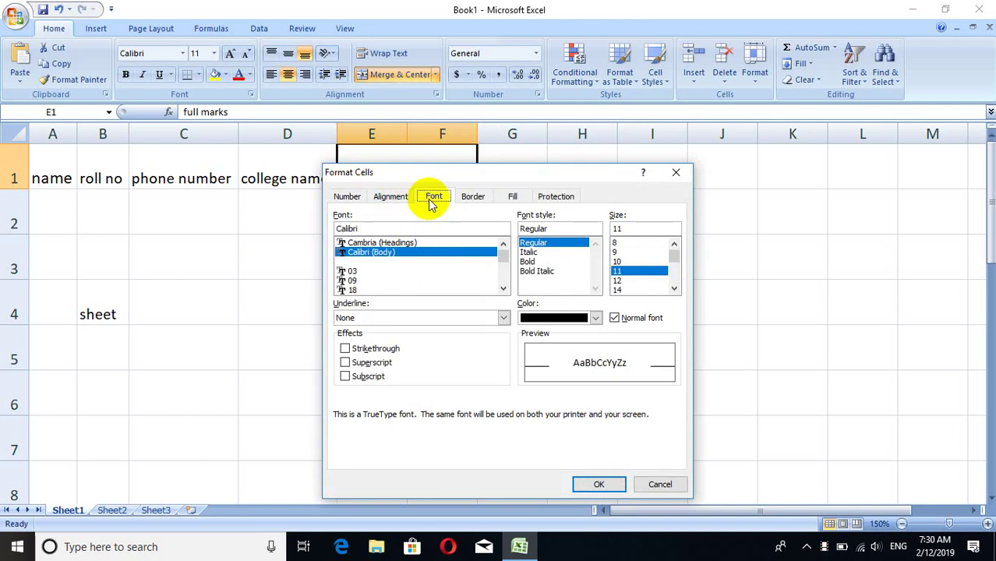
left_click(478, 201)
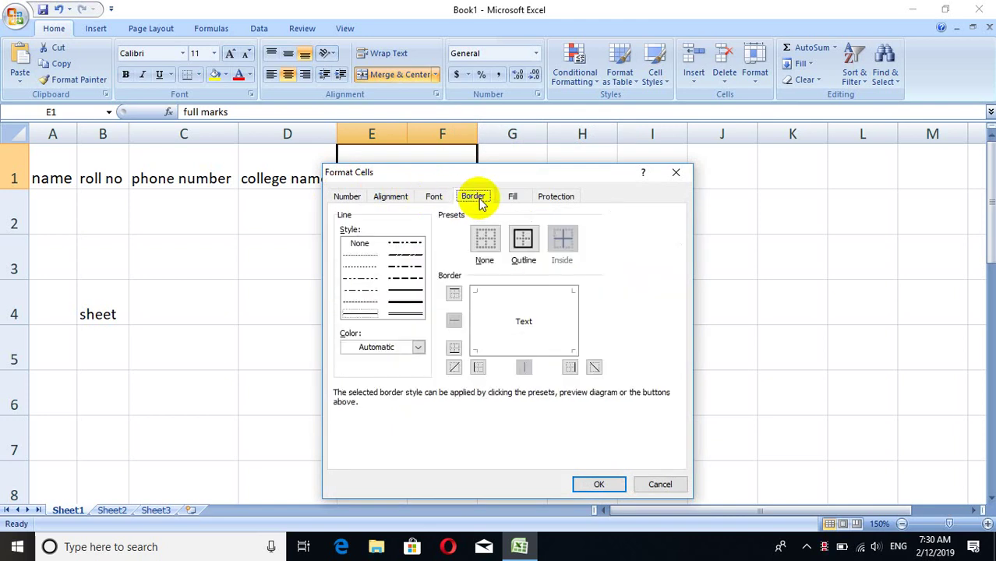
left_click(550, 198)
left_click(395, 197)
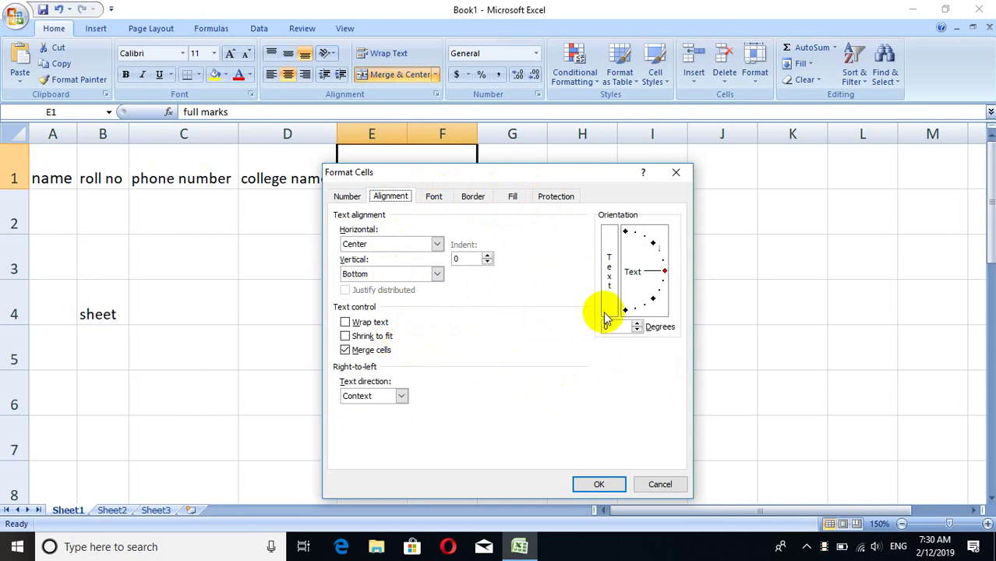
left_click(514, 198)
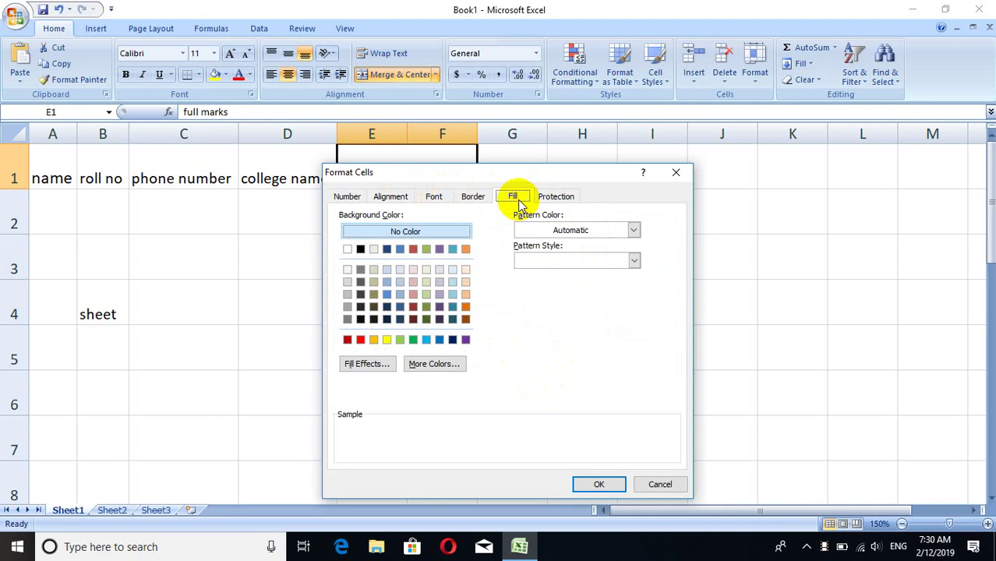
left_click(666, 486)
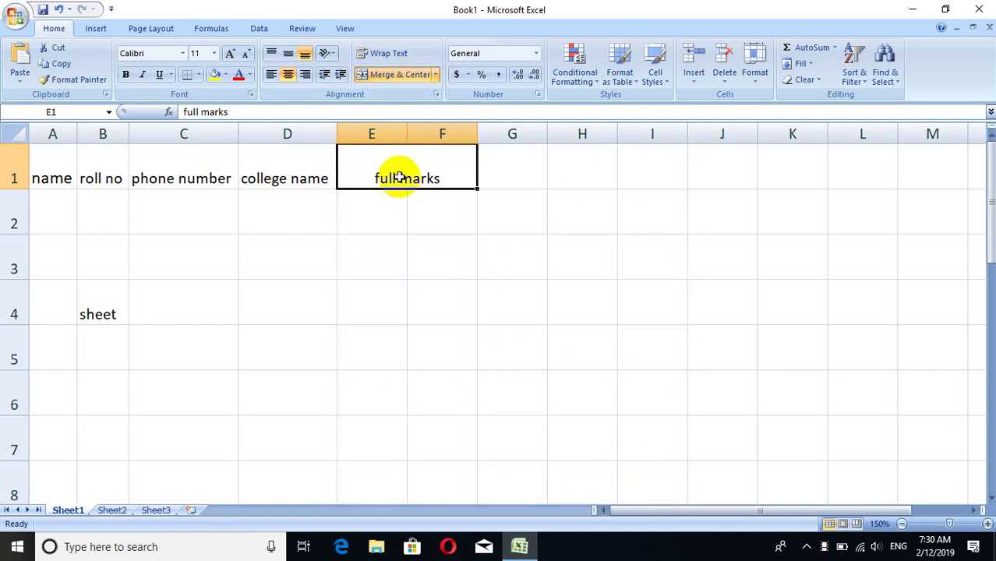
- Merge D1:D2 and C1:C2 for the 'college name' and 'phone number' headings
left_click(378, 195)
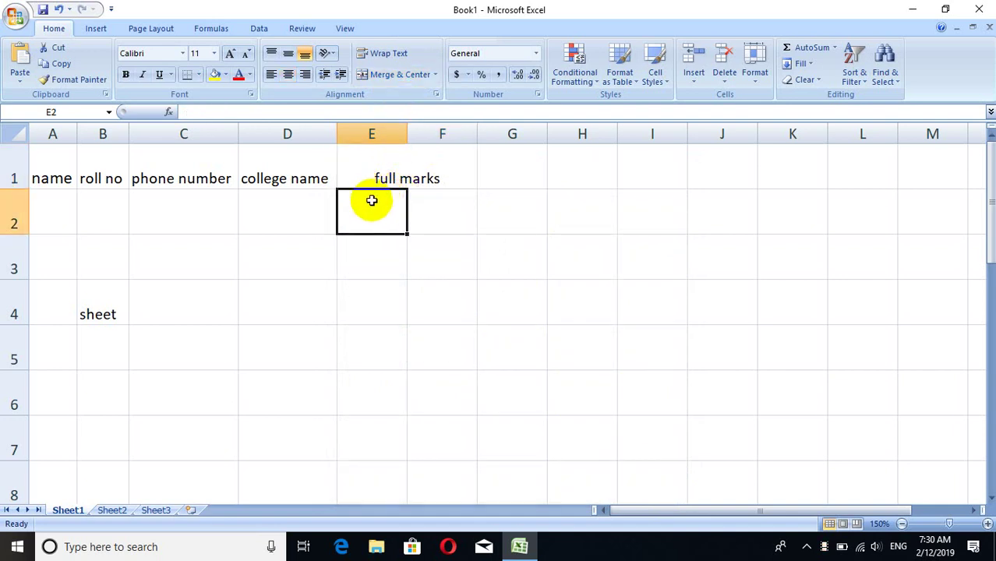
left_click(425, 173)
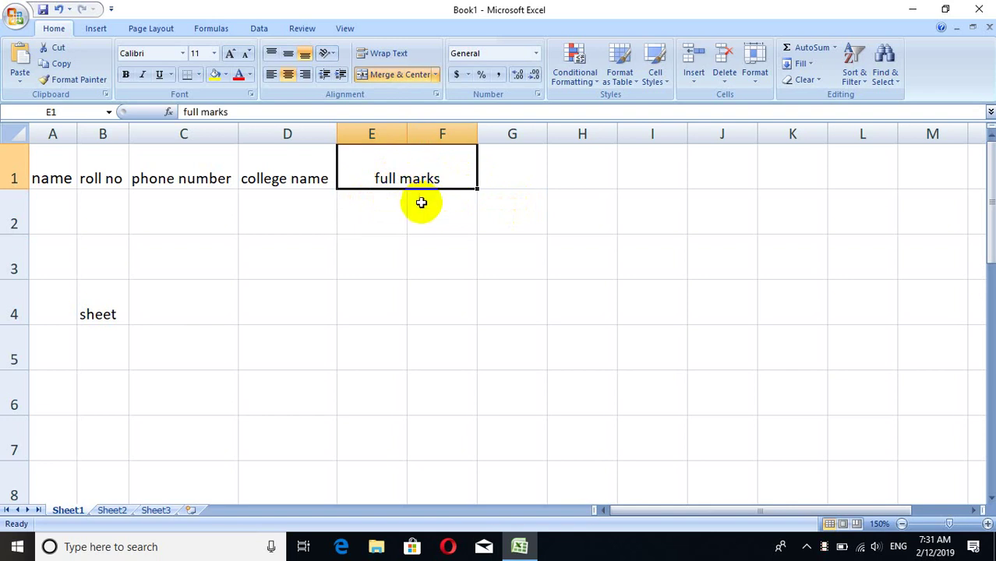
left_click(420, 203)
left_click(400, 202)
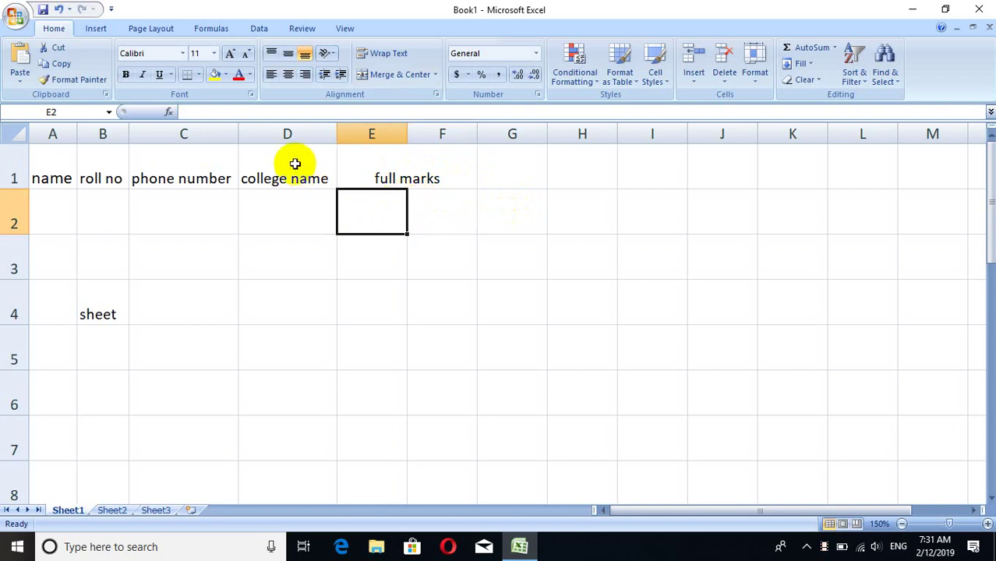
left_click_drag(293, 173, 291, 205)
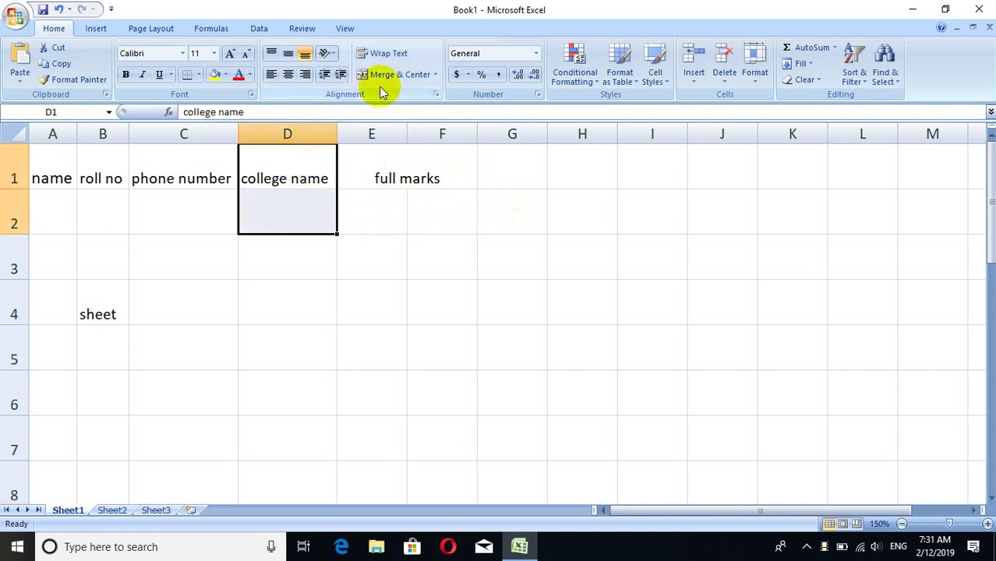
left_click(399, 76)
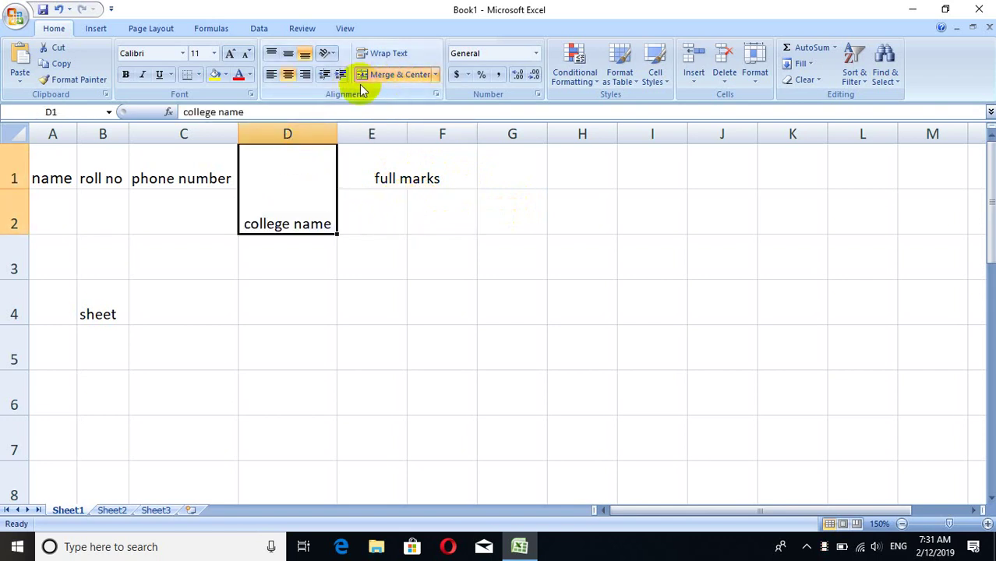
left_click_drag(167, 166, 166, 203)
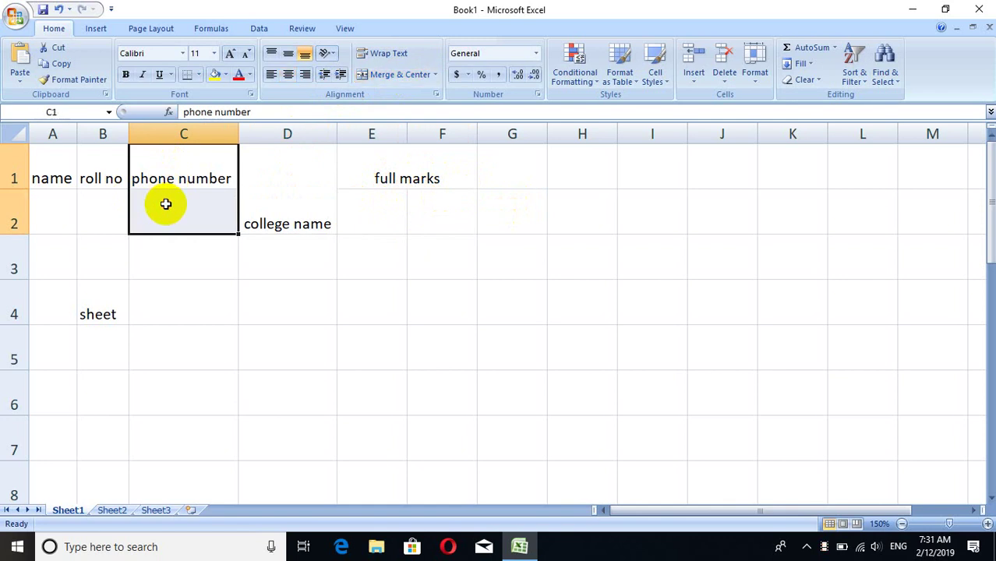
left_click(389, 76)
- Merge A1:A2 so the 'name' heading spans both header rows
left_click(98, 156)
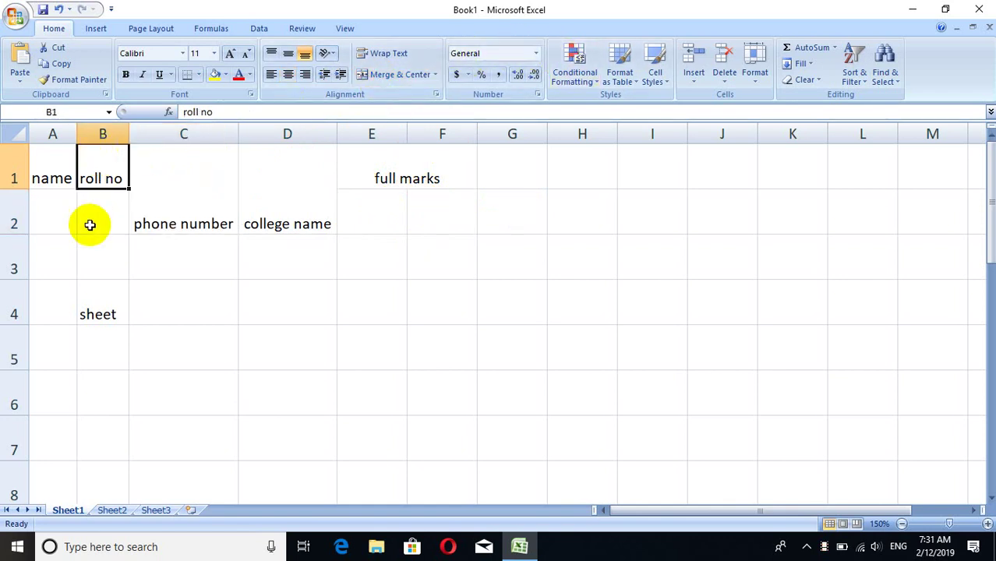
mouse_move(99, 173)
left_mouse_down()
mouse_move(98, 219)
mouse_move(150, 135)
mouse_move(136, 142)
left_mouse_up()
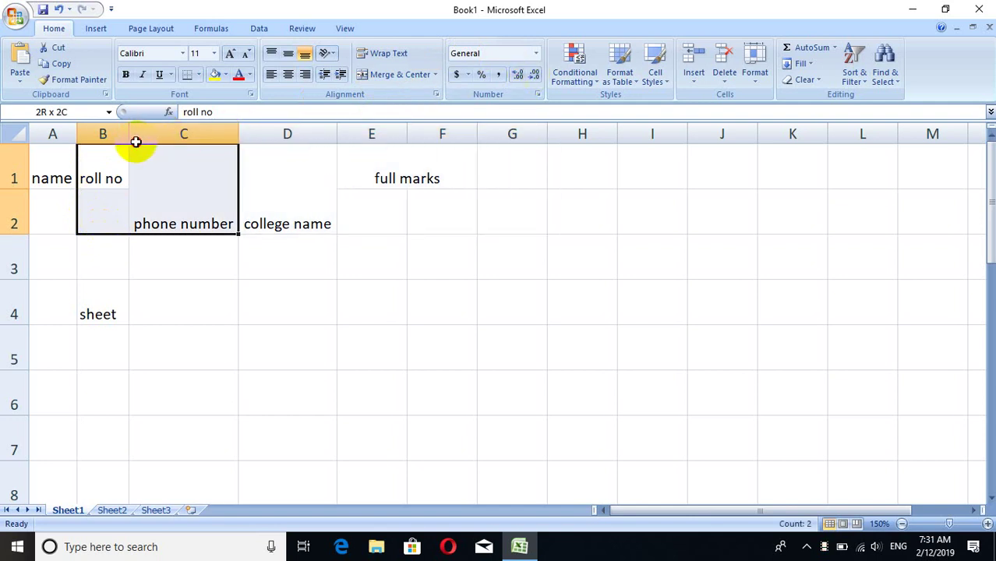
key("ctrl+Home")
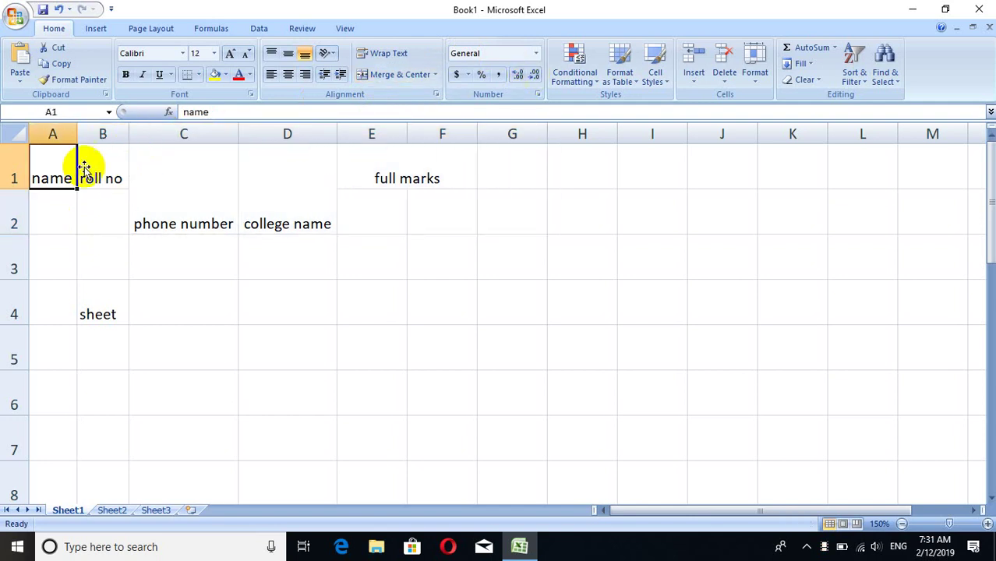
left_click(86, 167)
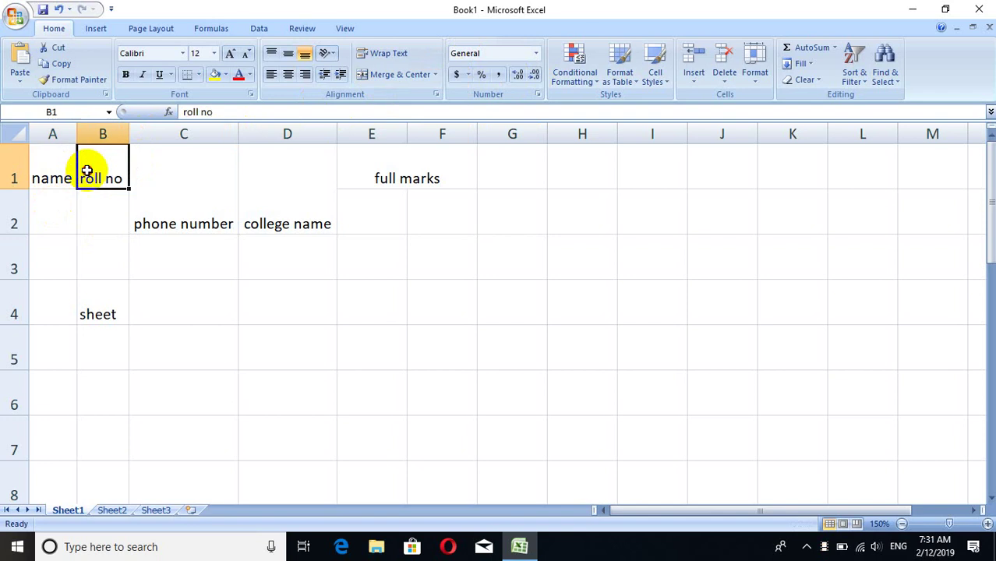
left_click_drag(53, 167, 56, 219)
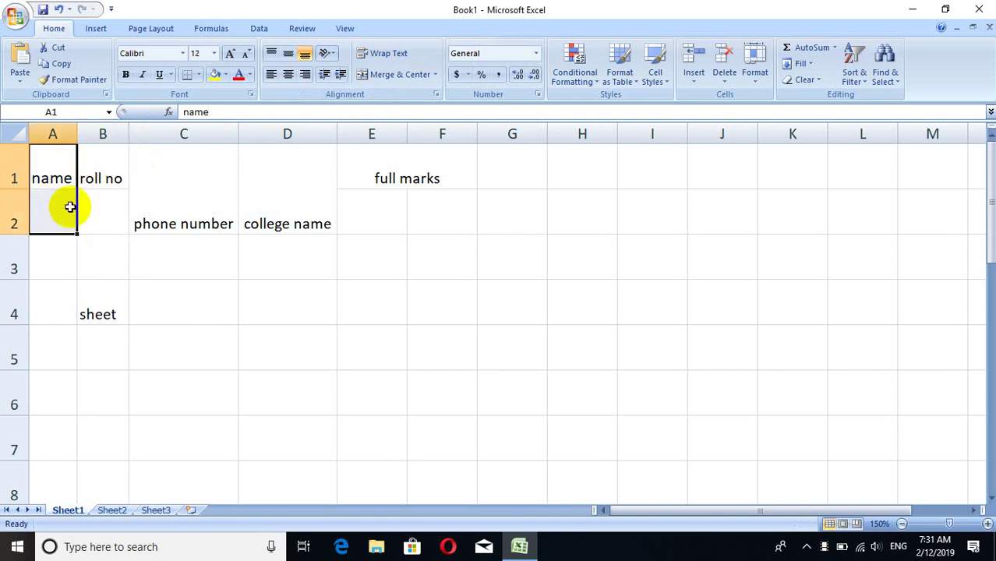
left_click(398, 76)
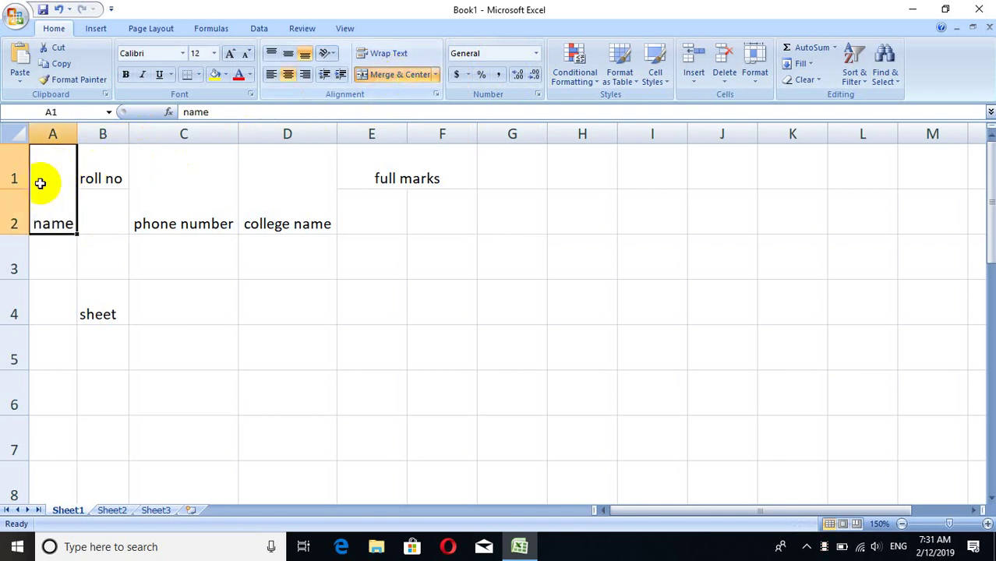
- Merge B1:B2 so the 'roll no' heading spans both header rows
mouse_move(94, 167)
left_mouse_down()
mouse_move(94, 212)
mouse_move(111, 135)
mouse_move(107, 200)
left_mouse_up()
left_click(115, 191)
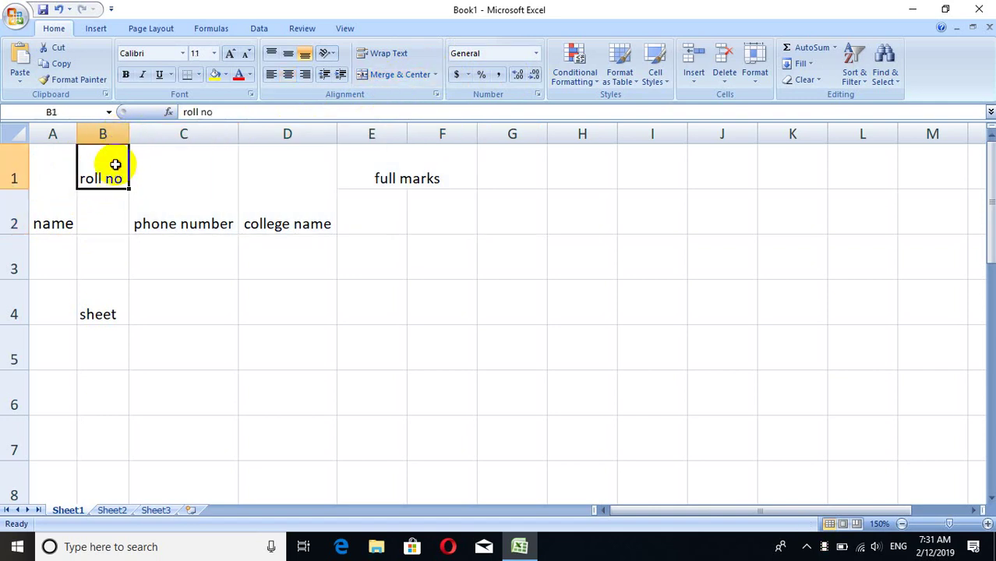
left_click(386, 74)
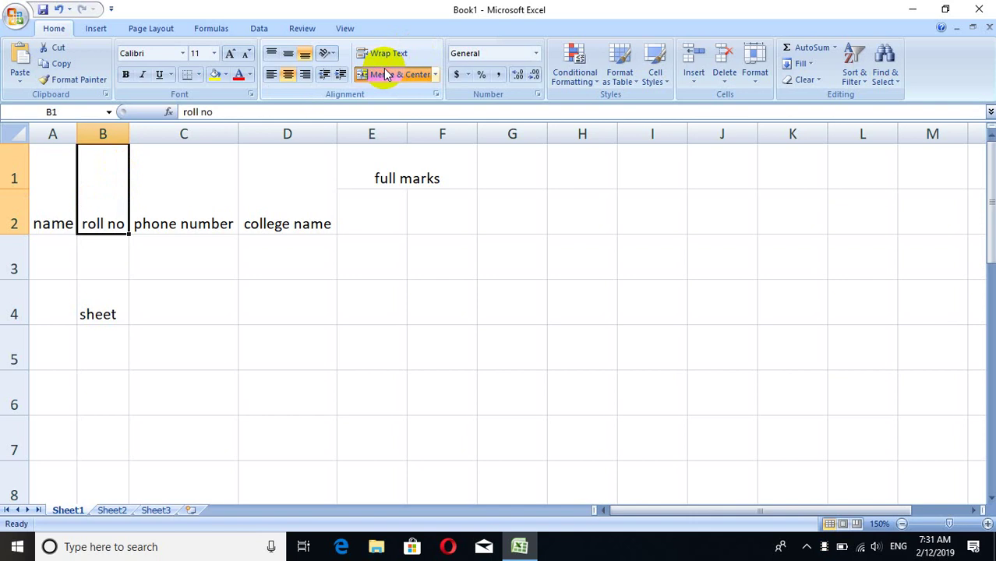
left_click(344, 209)
left_click_drag(52, 163, 443, 202)
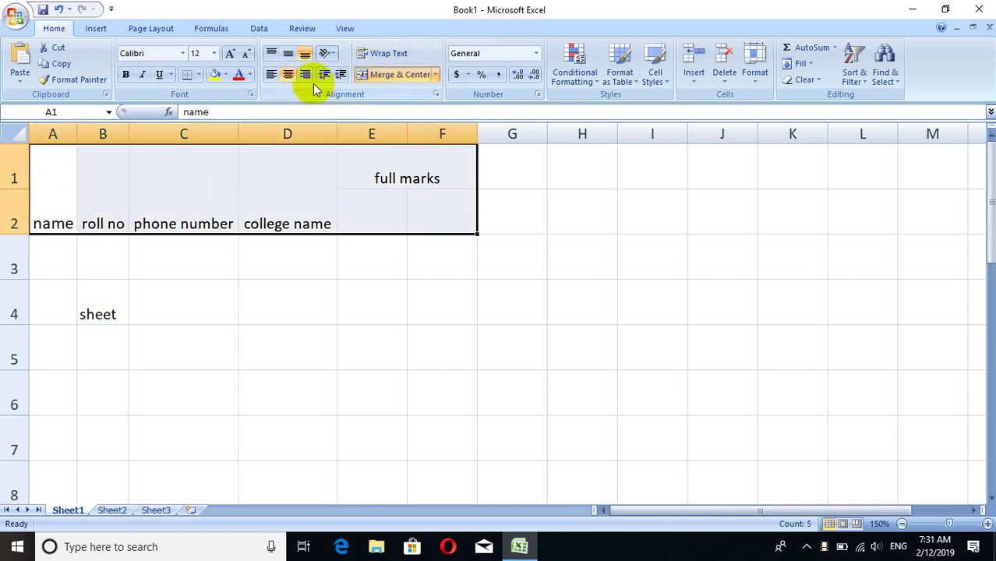
- Apply All Borders to the two-row header block A1:F2
left_click(200, 76)
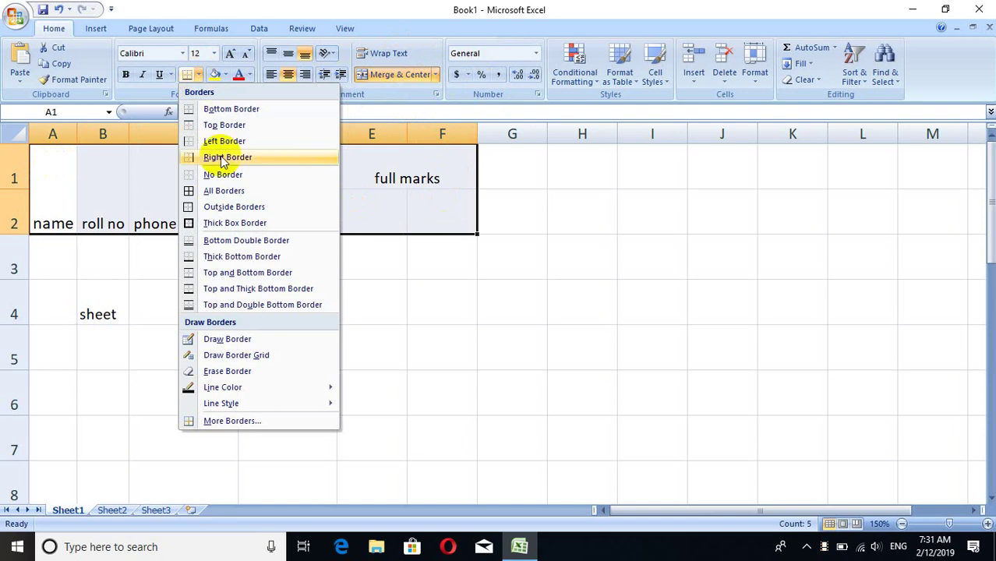
left_click(224, 191)
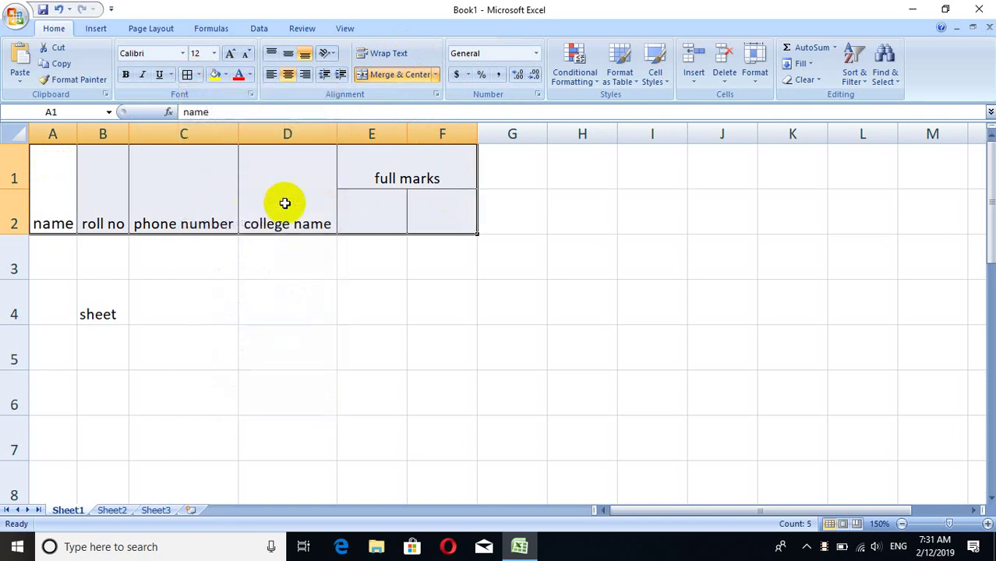
left_click(431, 249)
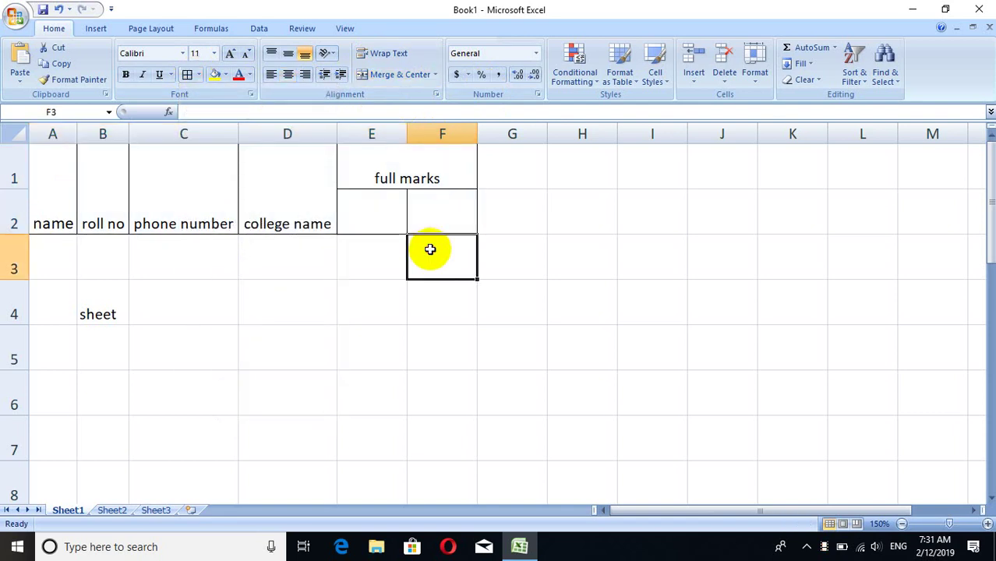
left_click(381, 210)
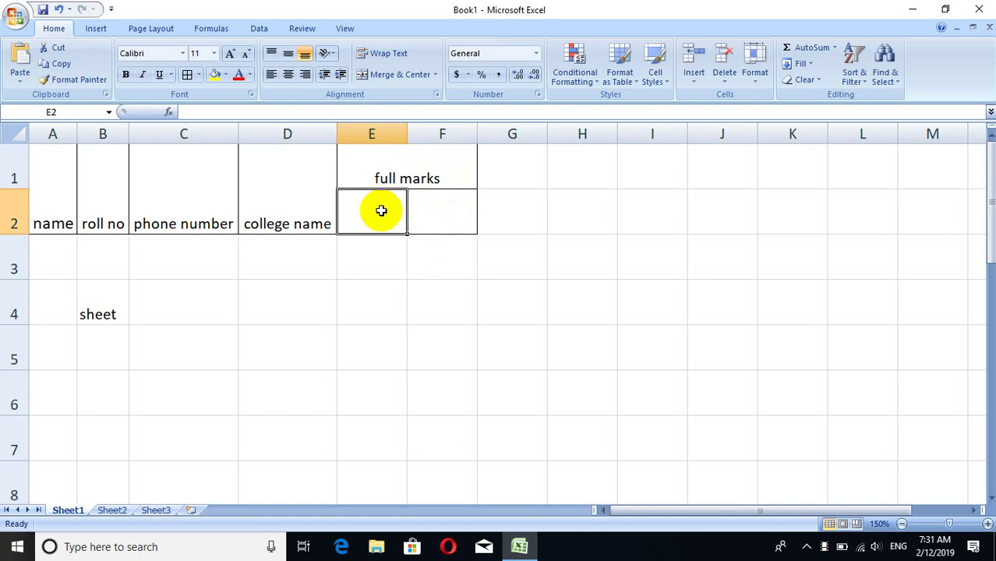
- Label E2 'theory' and F2 'practical', correcting the typo
type("theory")
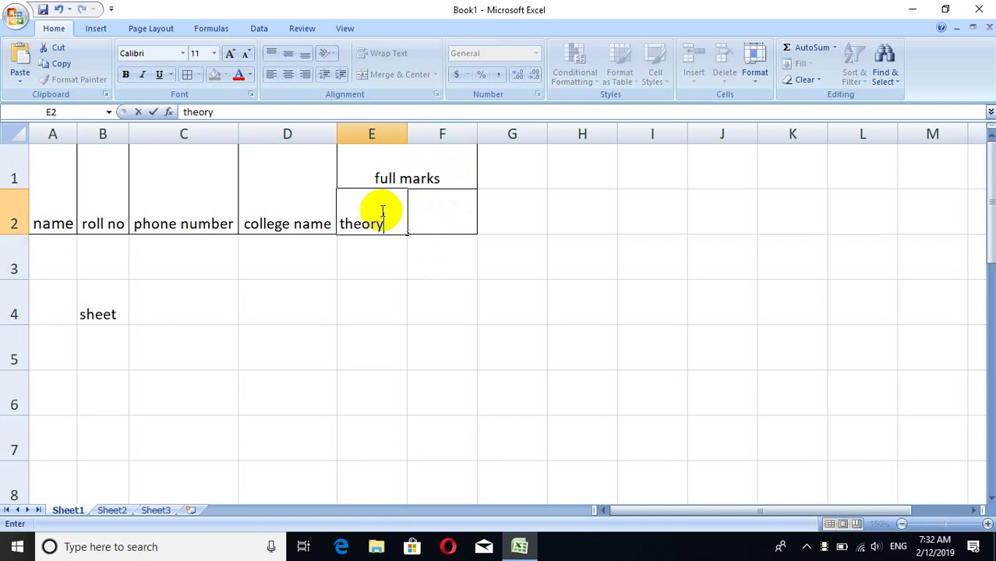
key("Tab")
type("pra")
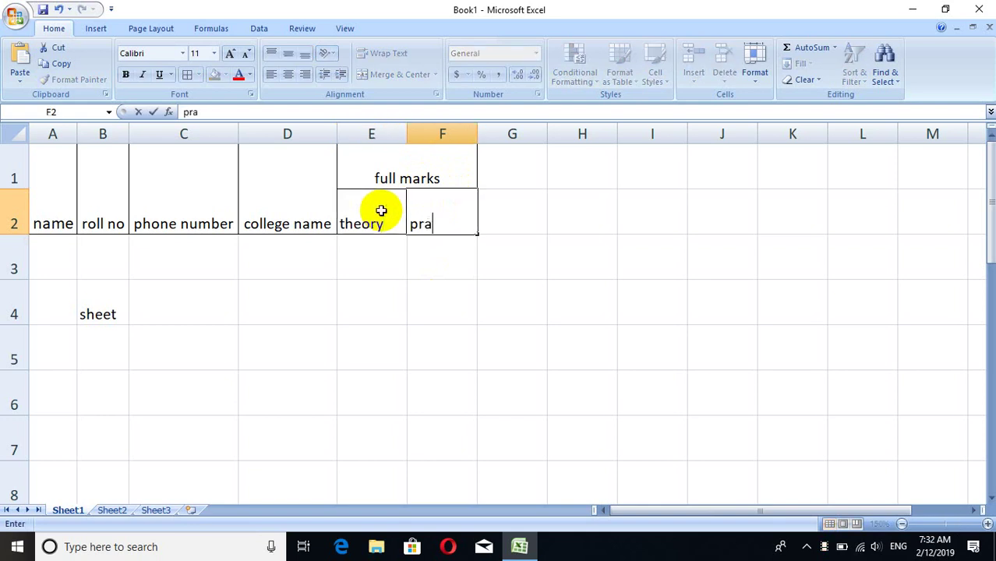
type("cticla")
key("BackSpace")
key("BackSpace")
key("Return")
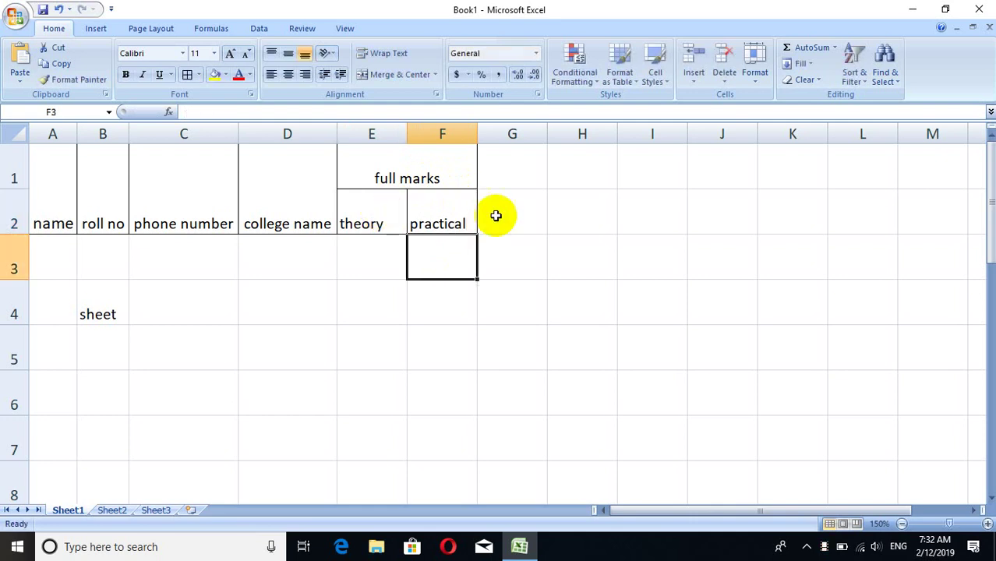
left_click_drag(527, 172, 579, 174)
- Enter 'obtained marks' in G1 and merge and centre it across G1:H1
type("obt")
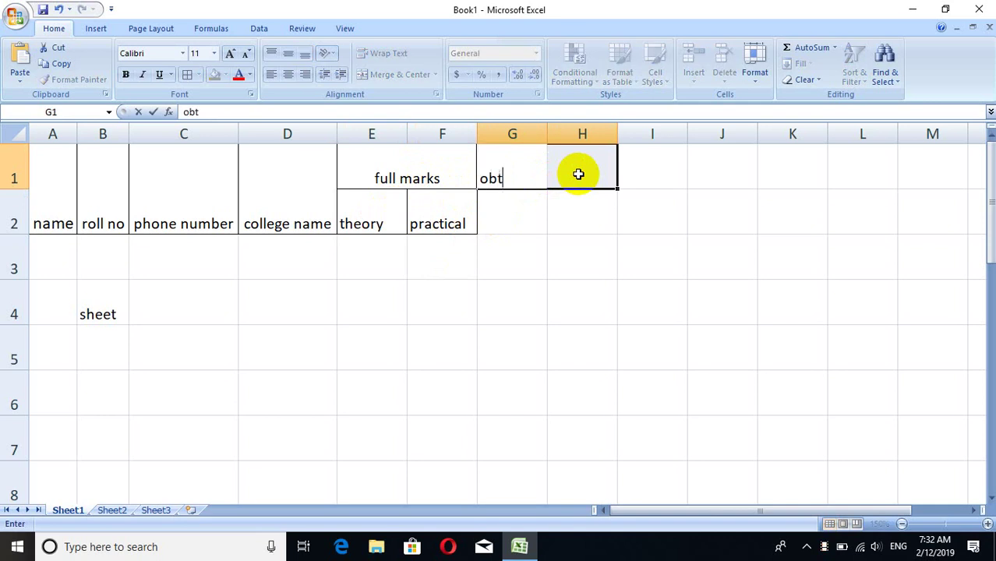
type("ained ma")
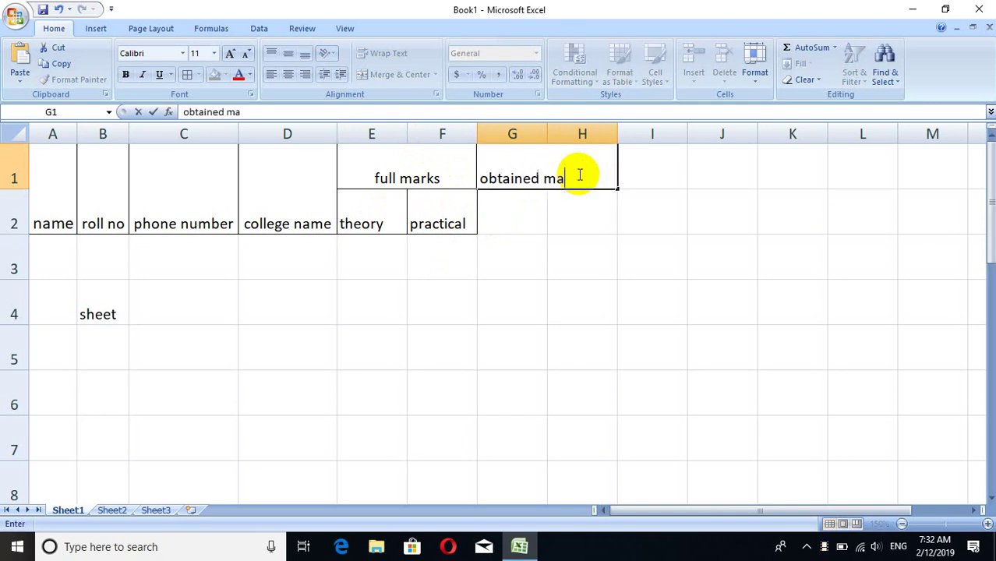
type("rks")
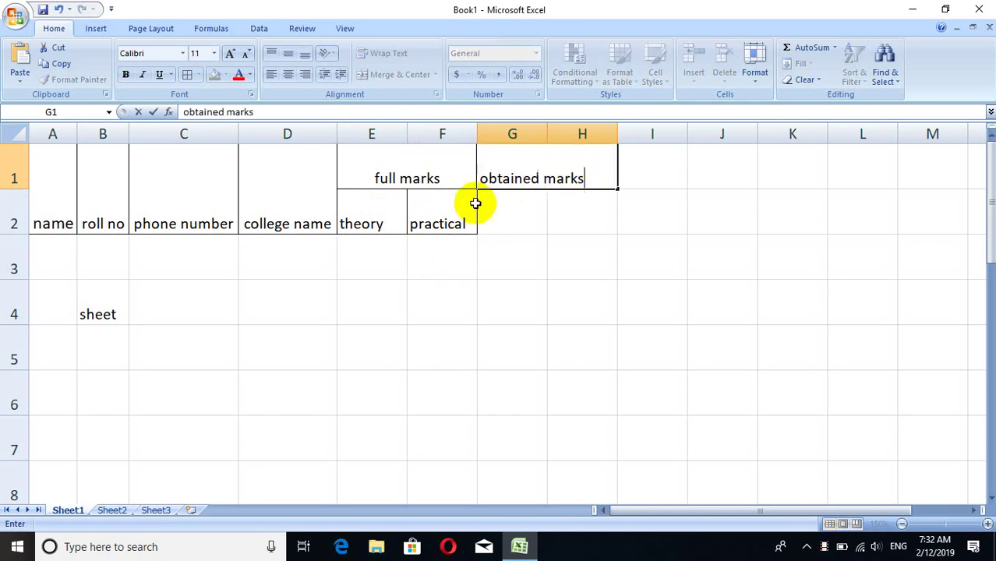
left_click(516, 215)
left_click(548, 167)
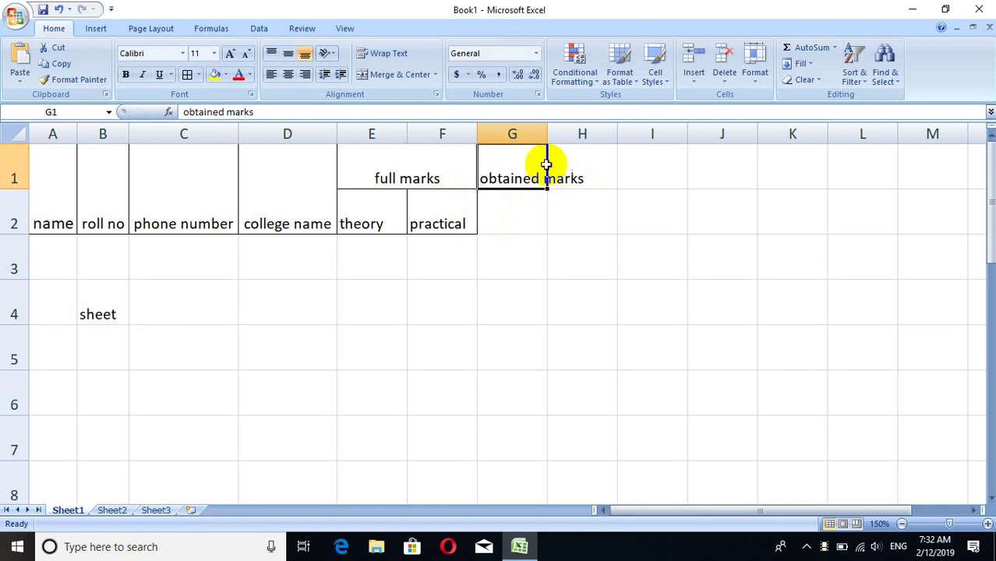
left_click_drag(519, 161, 589, 175)
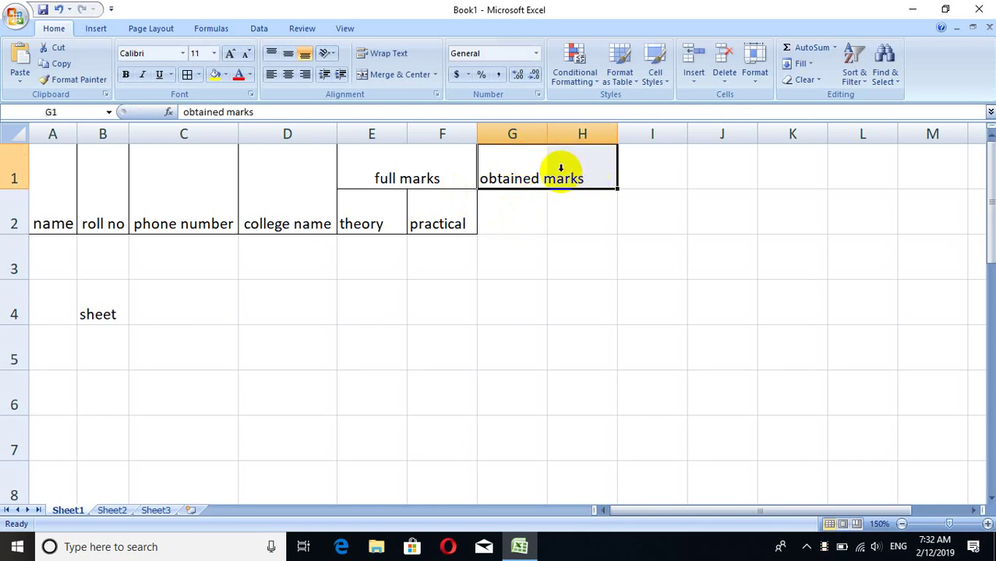
left_click(394, 75)
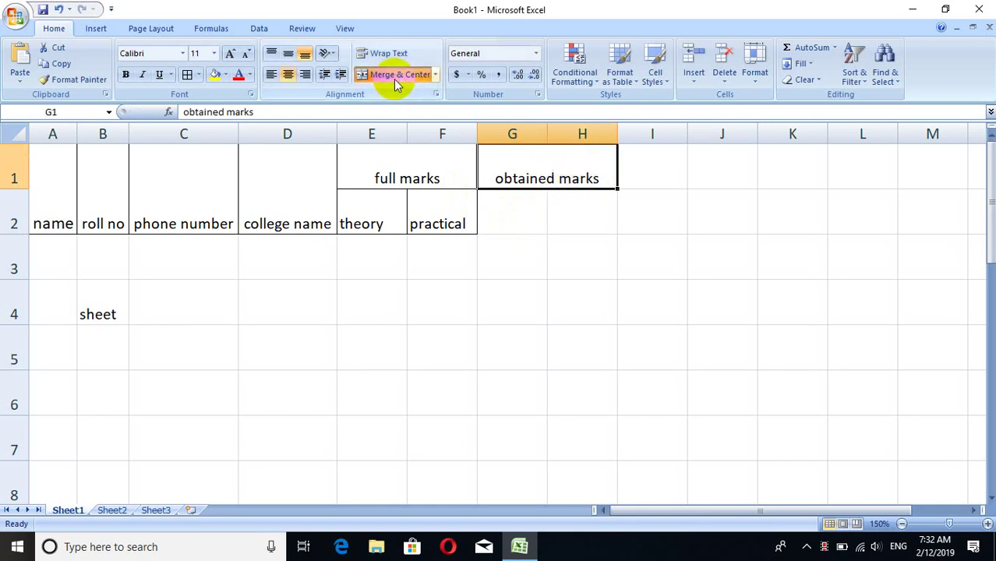
left_click(508, 218)
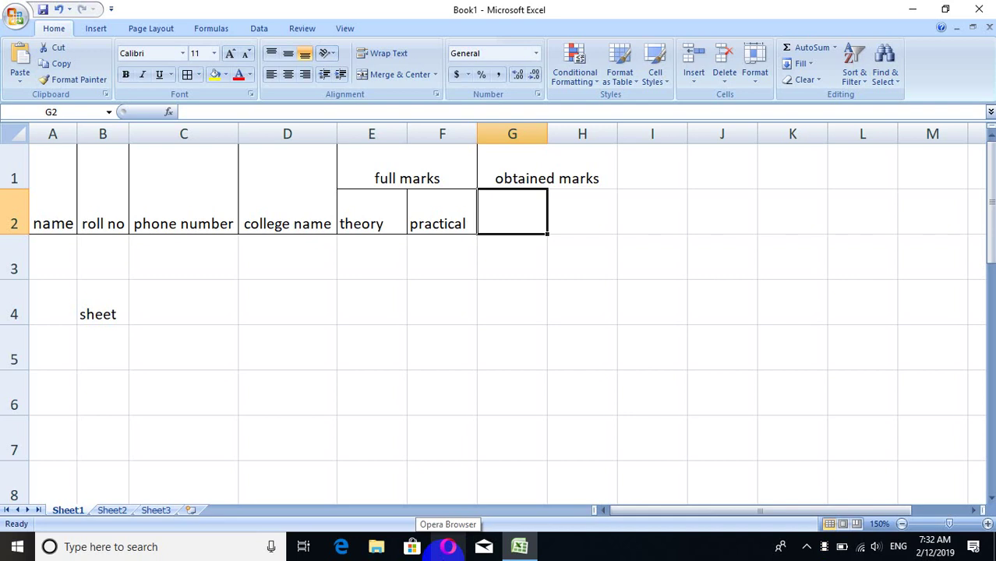
- Set C3 to the Preeti font and type 'samkdfsak' and 'mula ba' as Nepali text
left_click(188, 258)
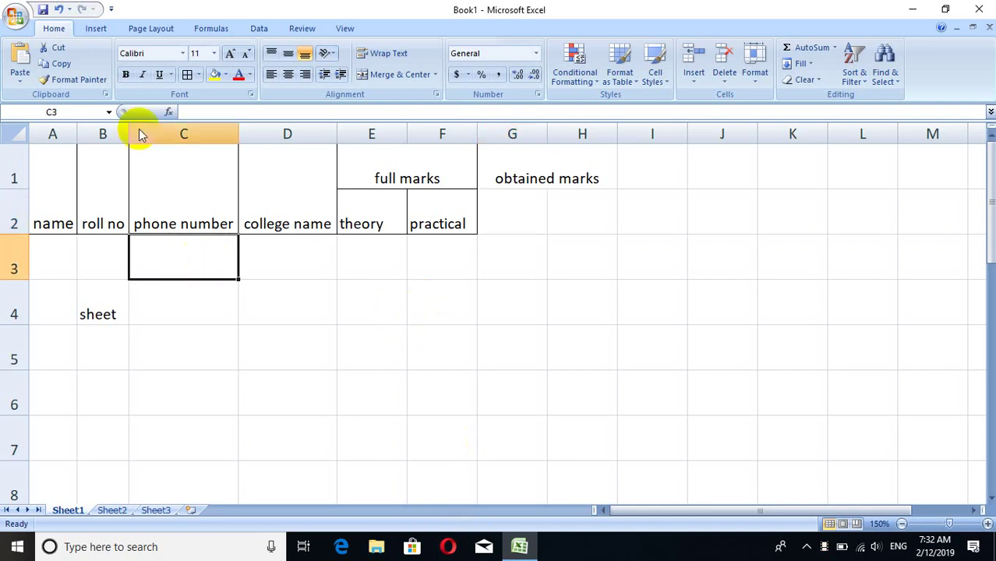
left_click(181, 55)
left_click(182, 55)
left_click(182, 55)
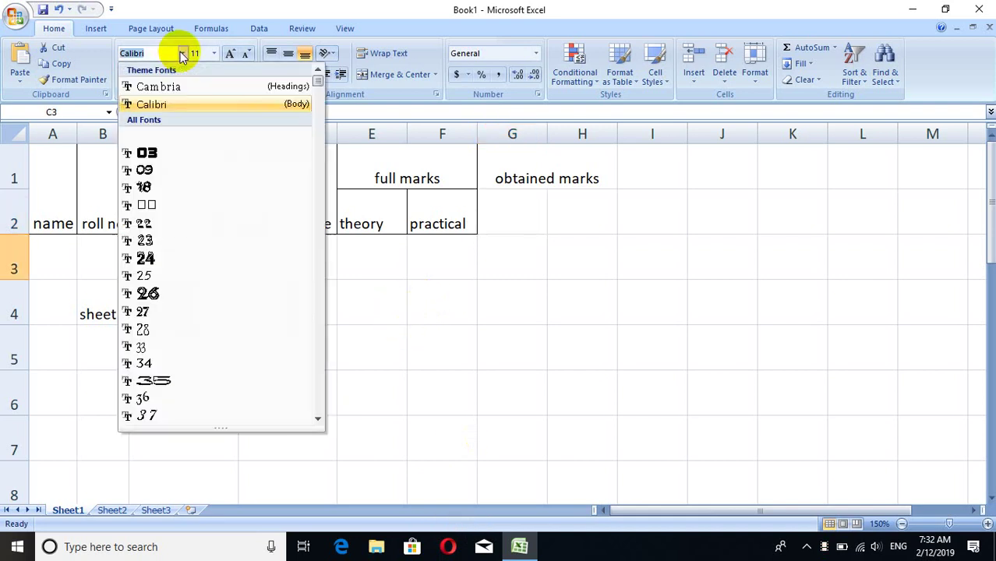
type("p")
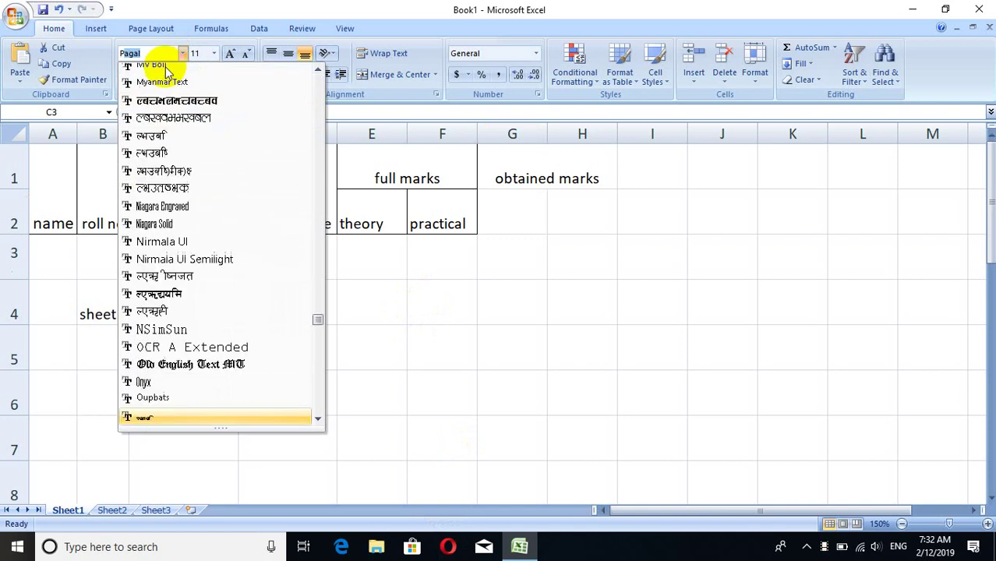
type("reeti")
key("Return")
type("samkdfsak")
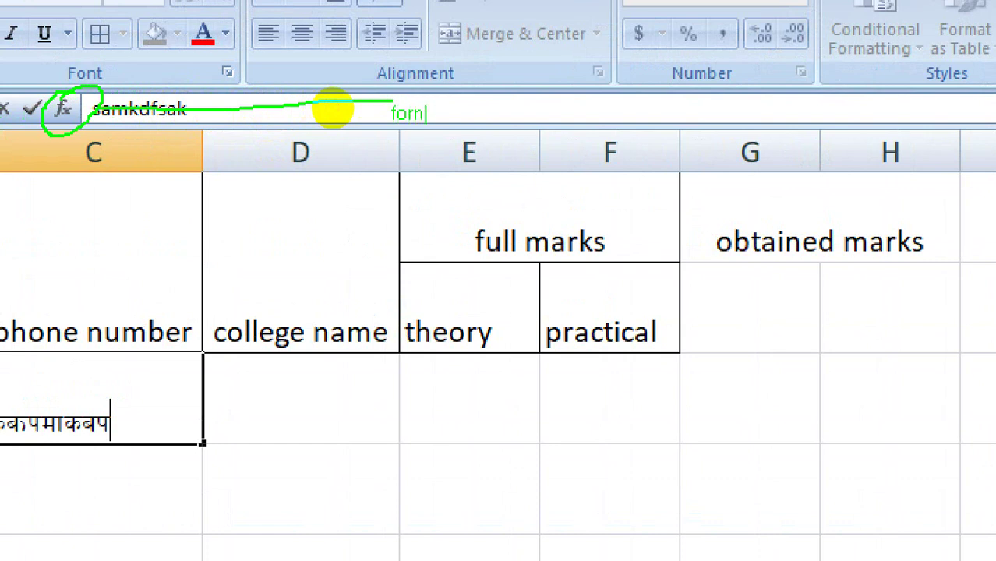
type("mula ")
type("ba")
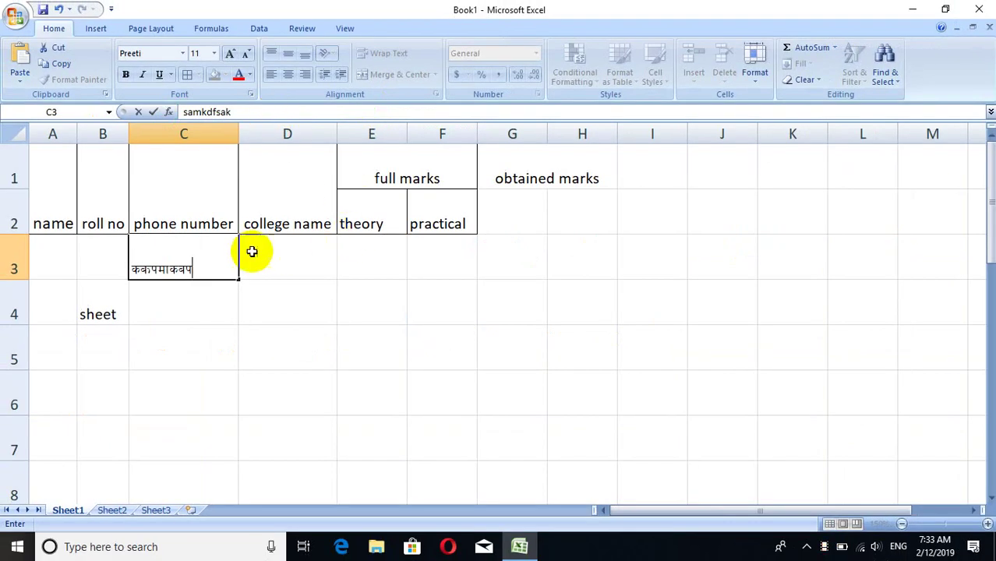
- Retype the D1 heading as 'college name' in the formula bar
left_click(300, 211)
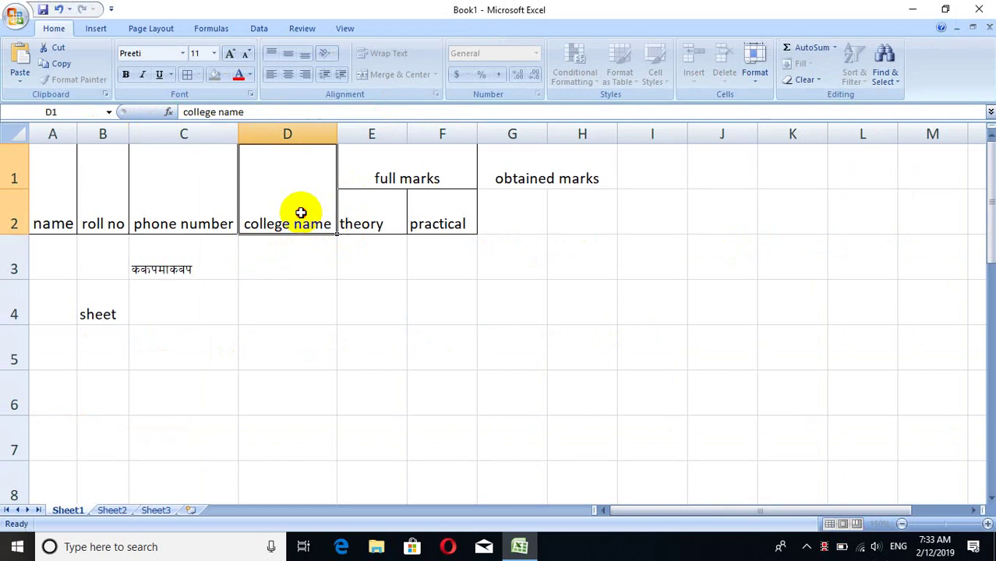
left_click(262, 112)
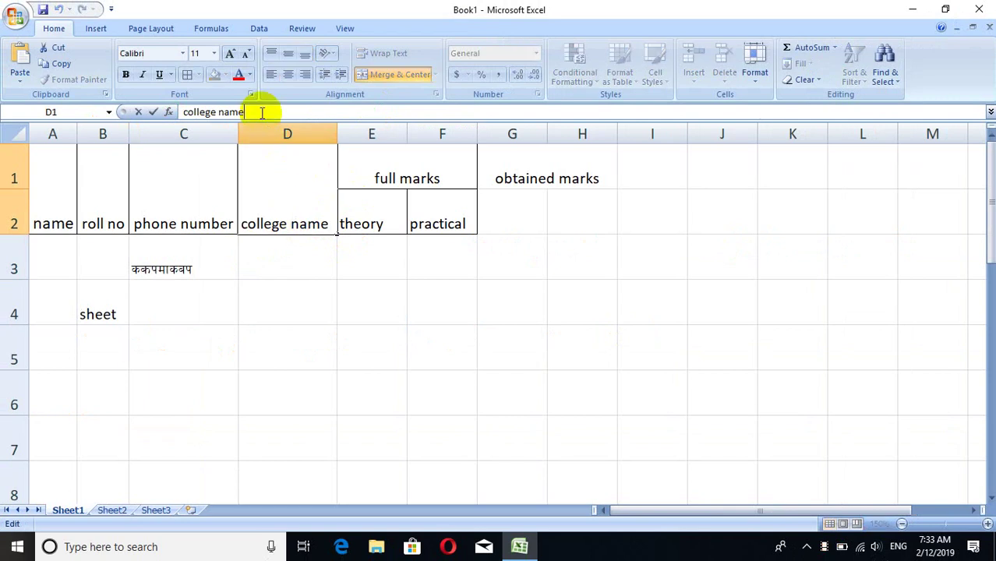
key("BackSpace")
key("BackSpace")
key("BackSpace")
key("BackSpace")
key("BackSpace")
key("BackSpace")
key("BackSpace")
key("BackSpace")
key("BackSpace")
key("BackSpace")
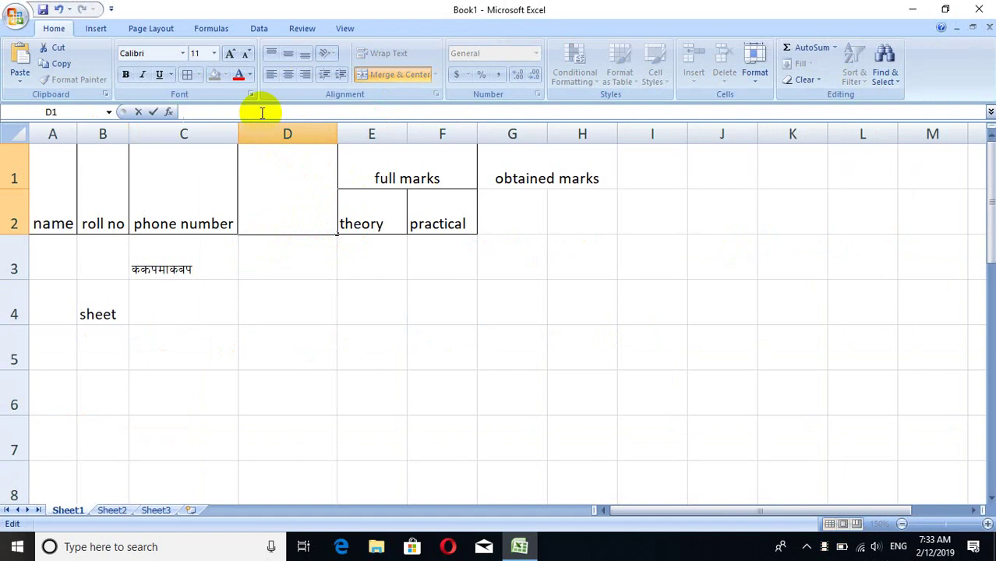
type("colle")
key("BackSpace")
type("ege ")
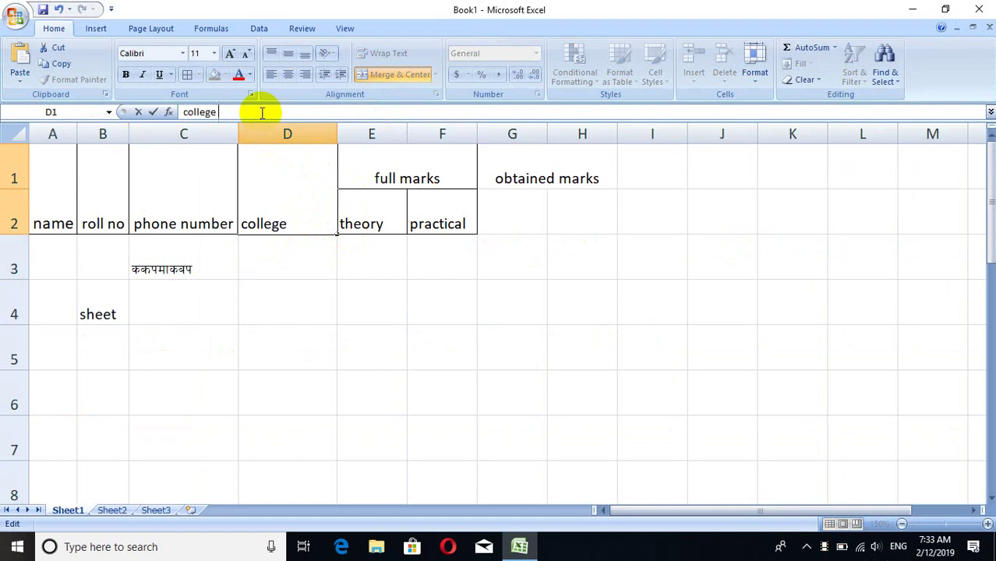
type("name")
key("Return")
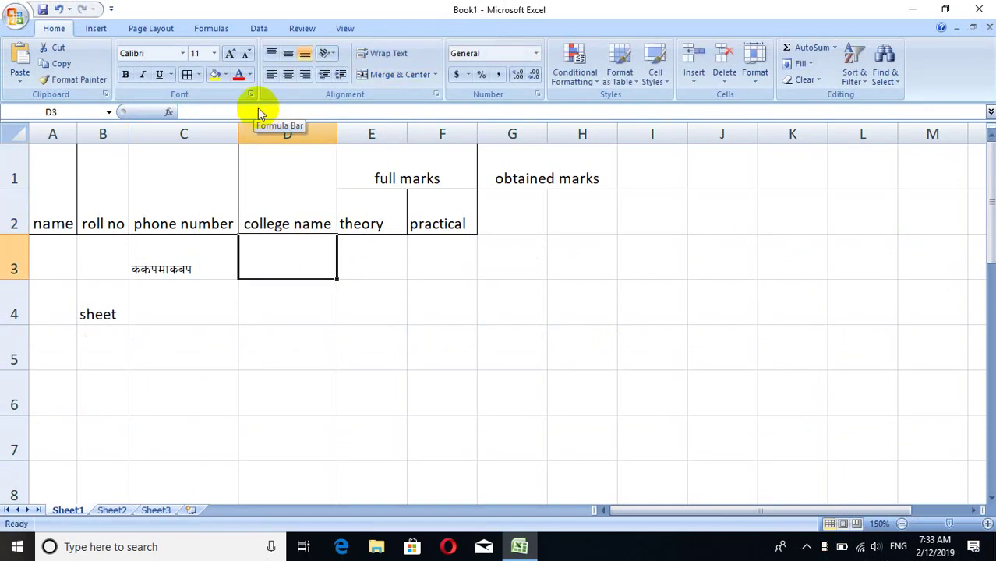
- Append 'th' to the E2 heading so it reads 'theory th'
left_click(252, 112)
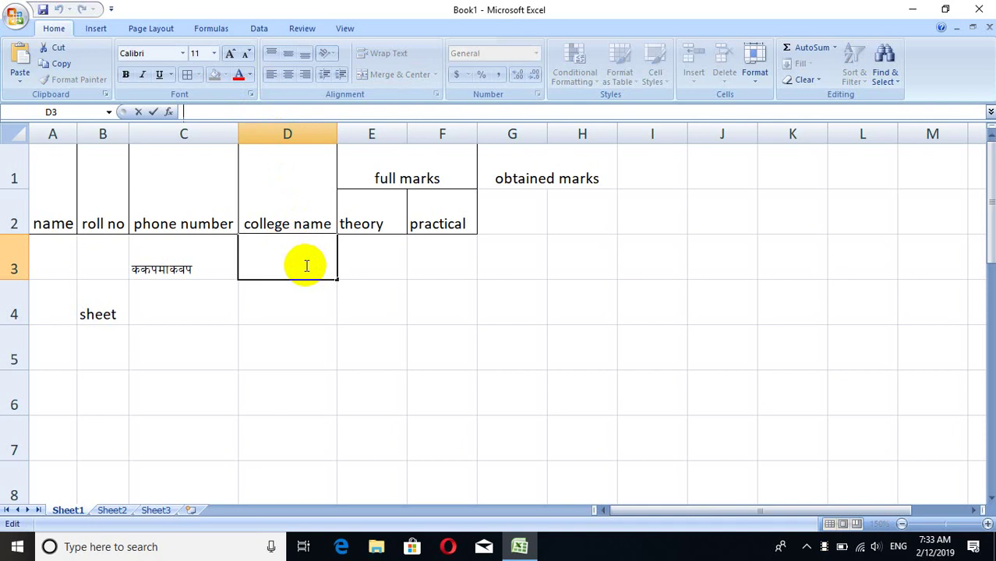
left_click(395, 218)
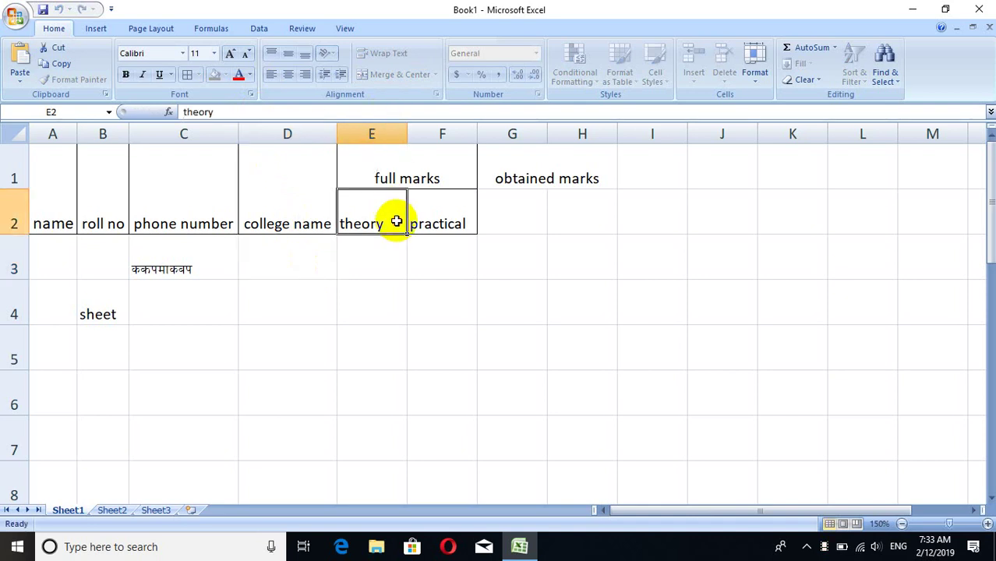
left_click(274, 112)
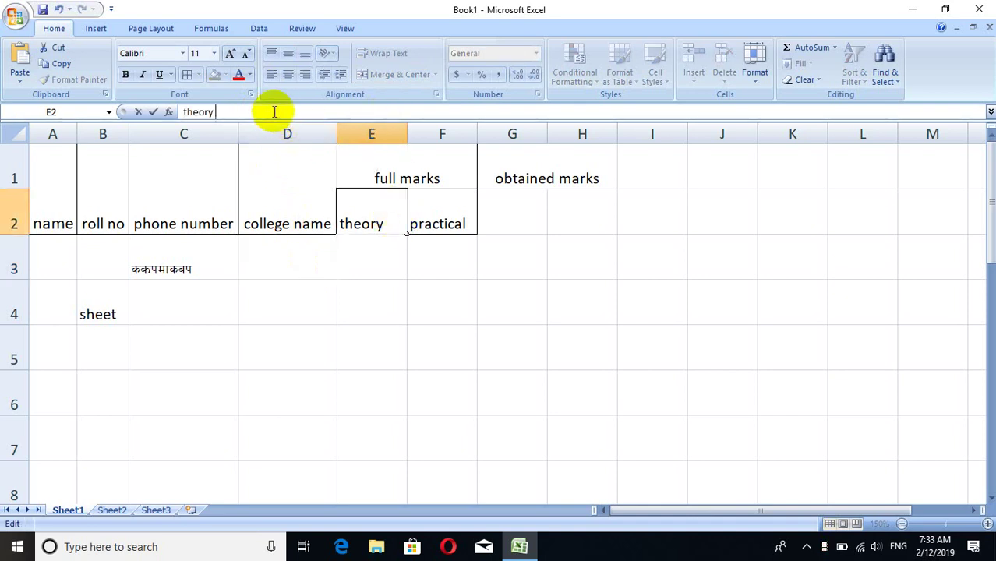
type("th")
left_click(313, 276)
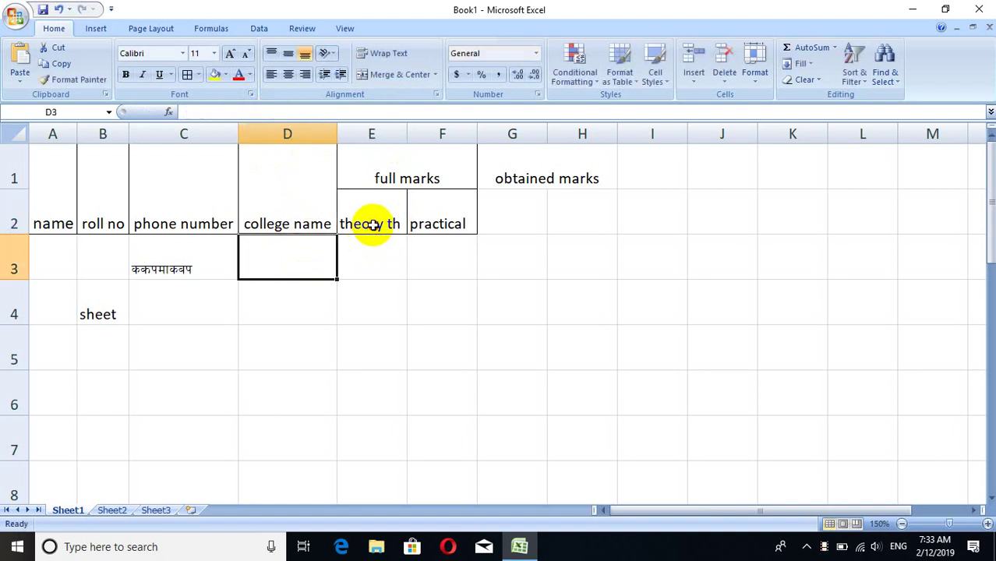
left_click(374, 224)
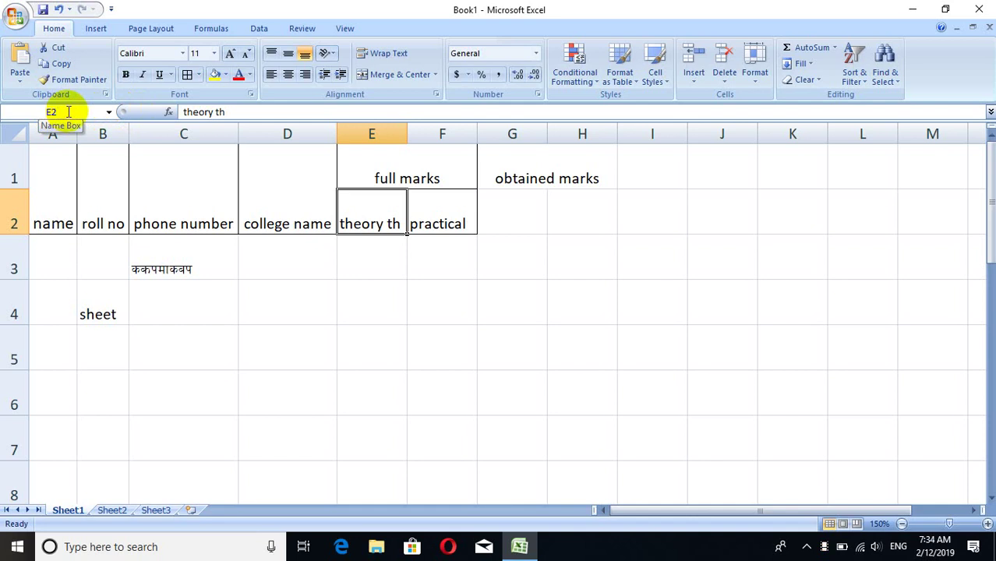
left_click(55, 111)
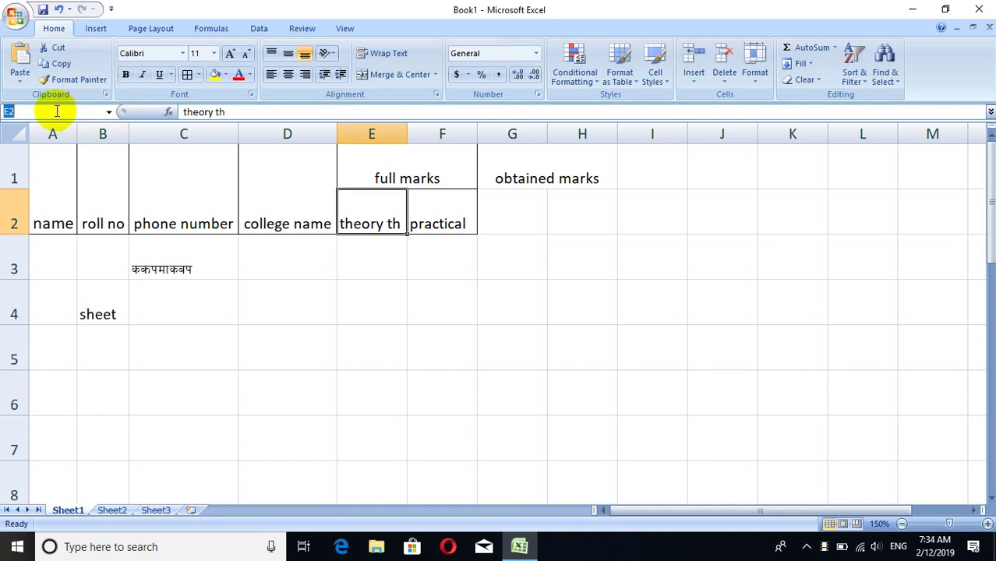
left_click(385, 268)
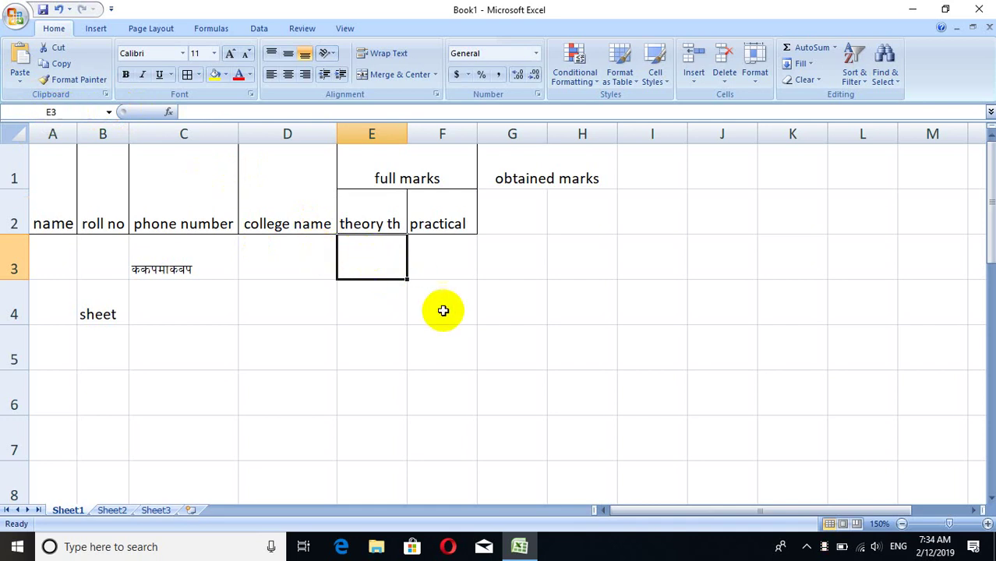
left_click(378, 318)
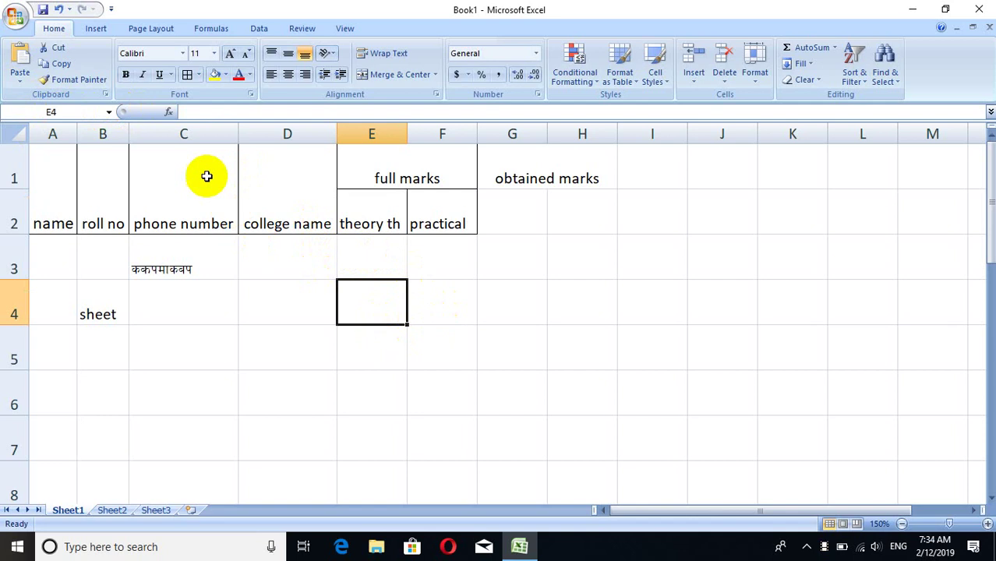
left_click(28, 110)
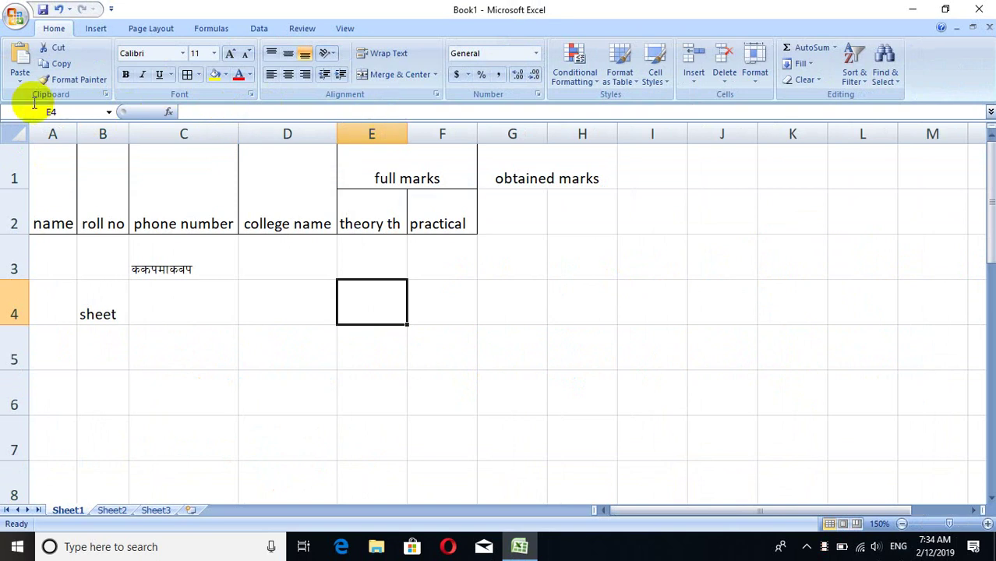
left_click(6, 111)
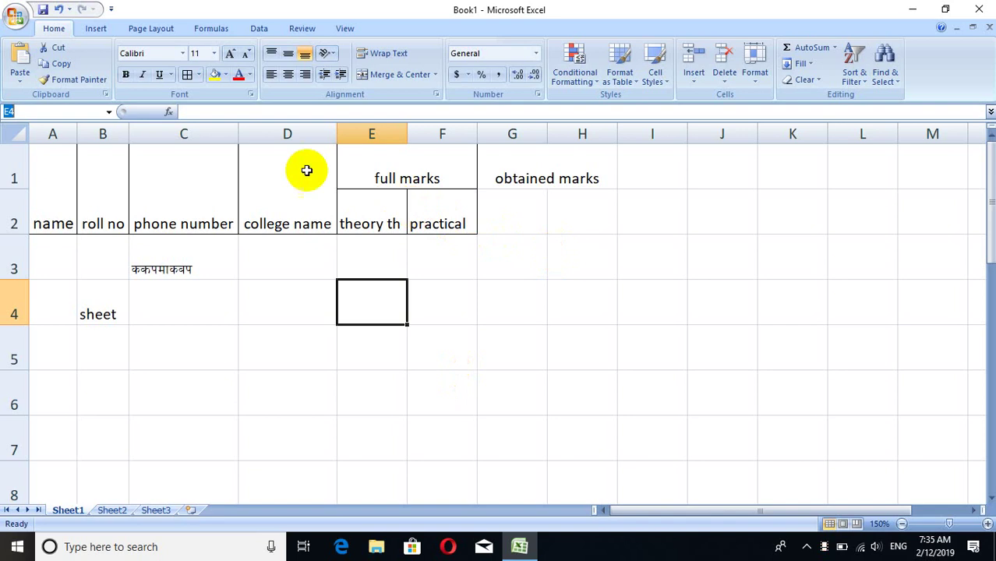
- Apply All Borders to every cell in A1:H4, then click E3 to deselect
mouse_move(40, 156)
left_mouse_down()
mouse_move(583, 272)
mouse_move(558, 316)
left_mouse_up()
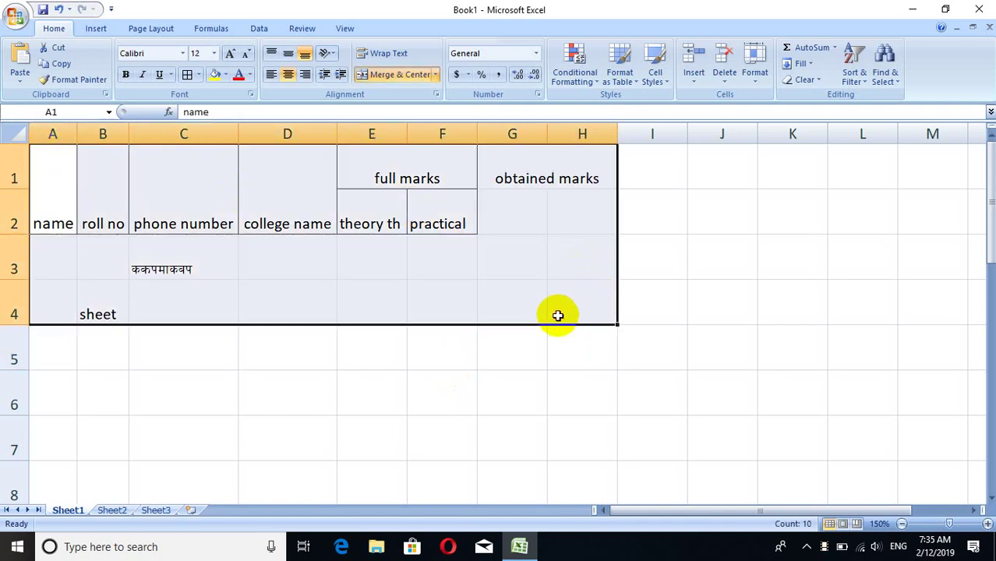
left_click(188, 77)
left_click(392, 243)
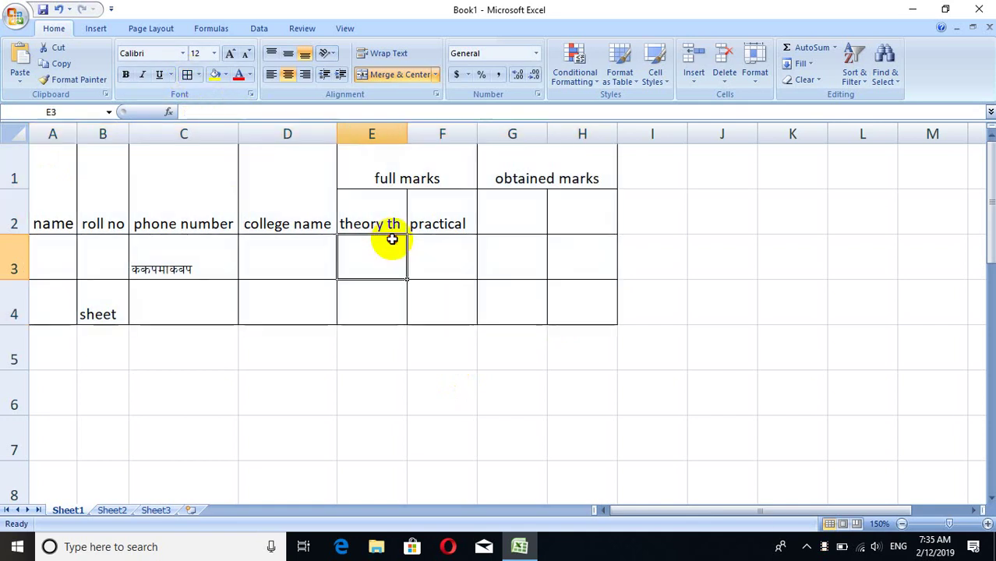